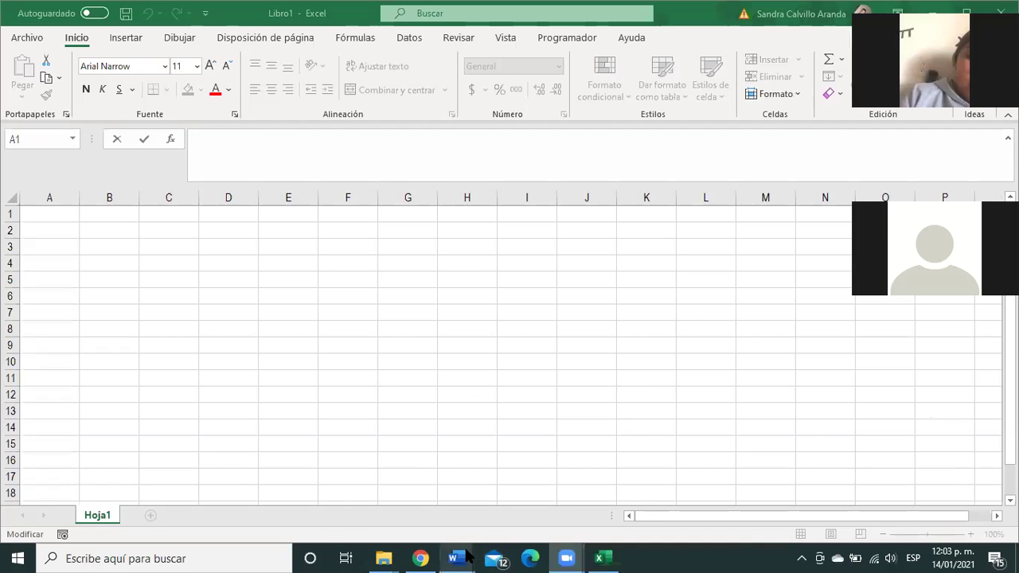
# Switch to Word and create a new blank document
pyautogui.moveTo(468, 557)
pyautogui.click(491, 522)
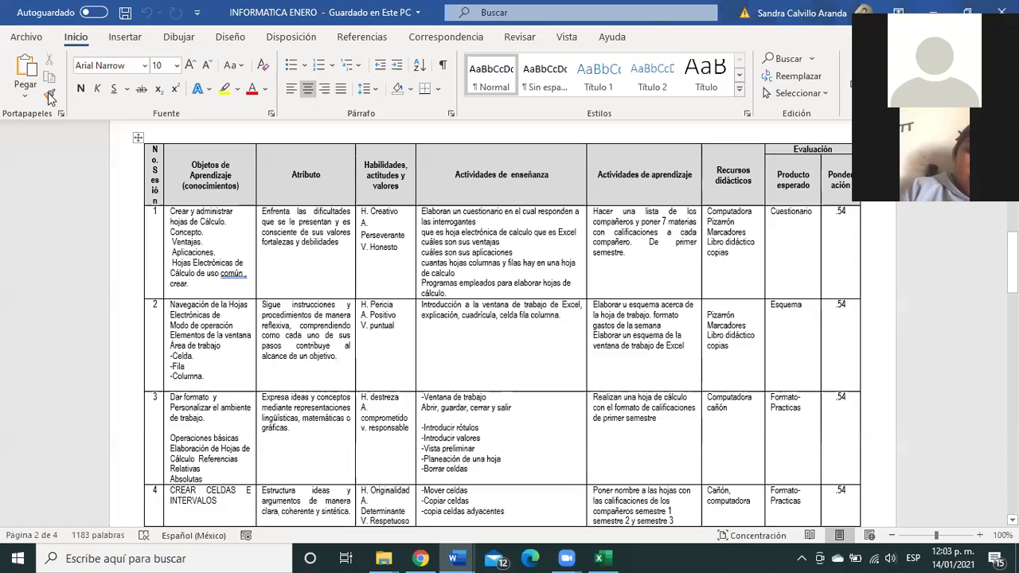
pyautogui.click(22, 37)
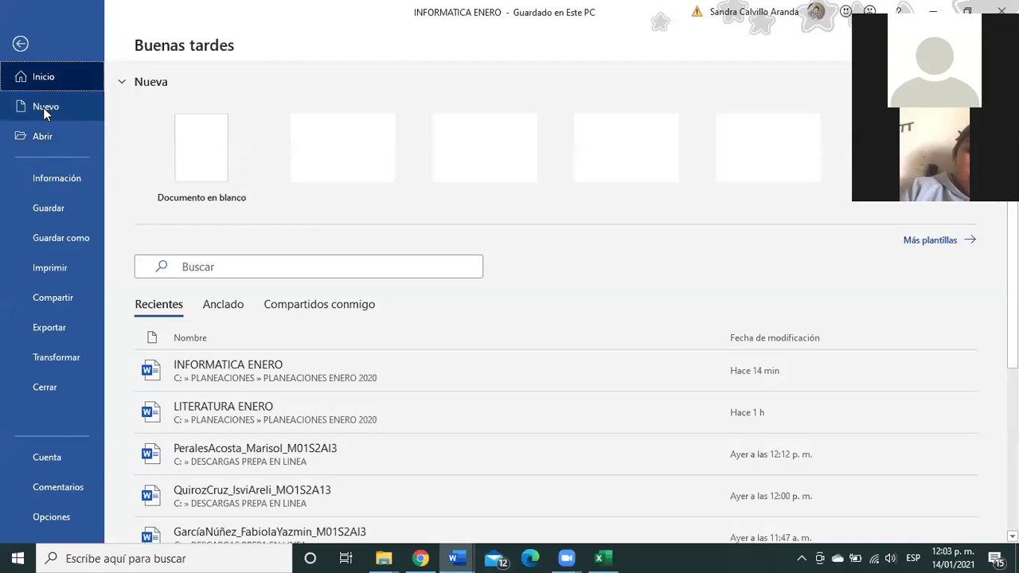
pyautogui.click(45, 110)
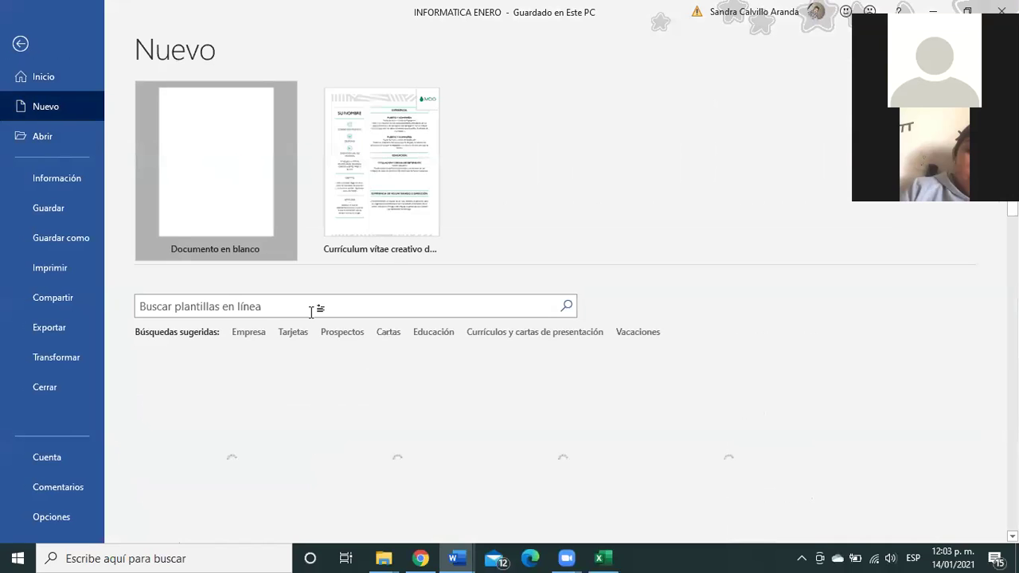
pyautogui.press('Return')
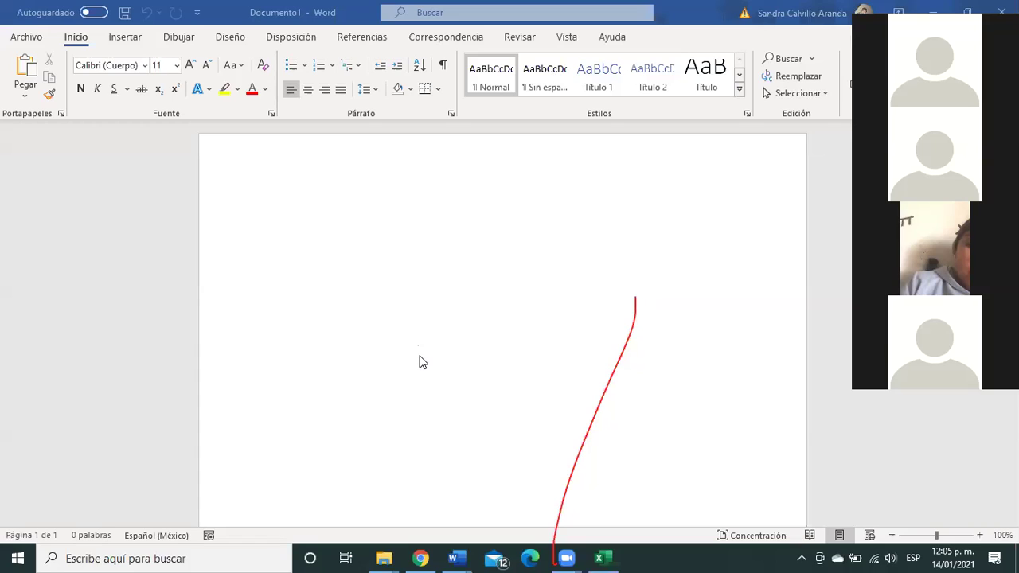
# Draw freehand annotation strokes over the blank document page
pyautogui.moveTo(633, 307); pyautogui.dragTo(637, 299)
pyautogui.moveTo(637, 284); pyautogui.dragTo(614, 421)
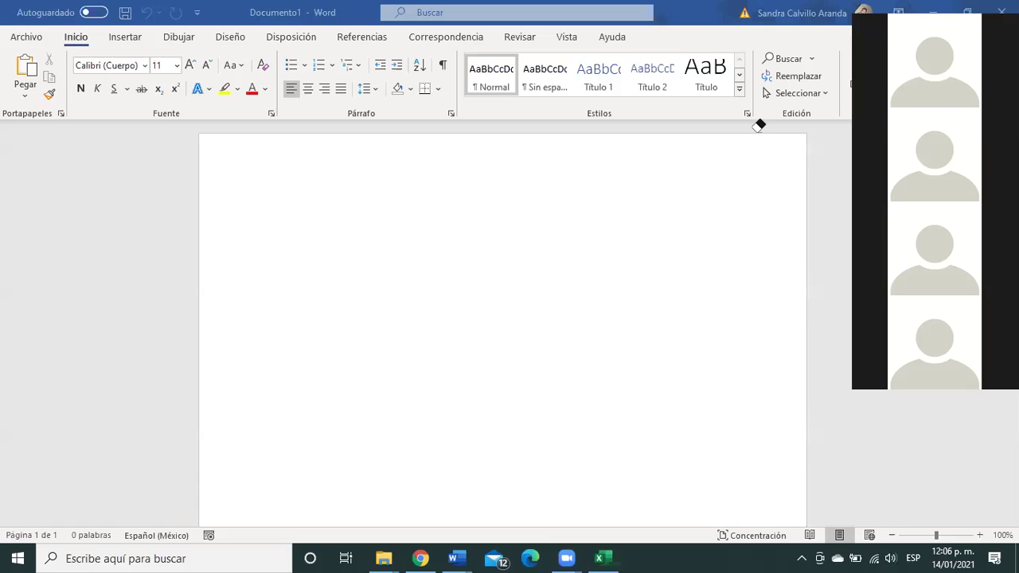
# Switch to the blank Excel workbook Libro1
pyautogui.click(603, 557)
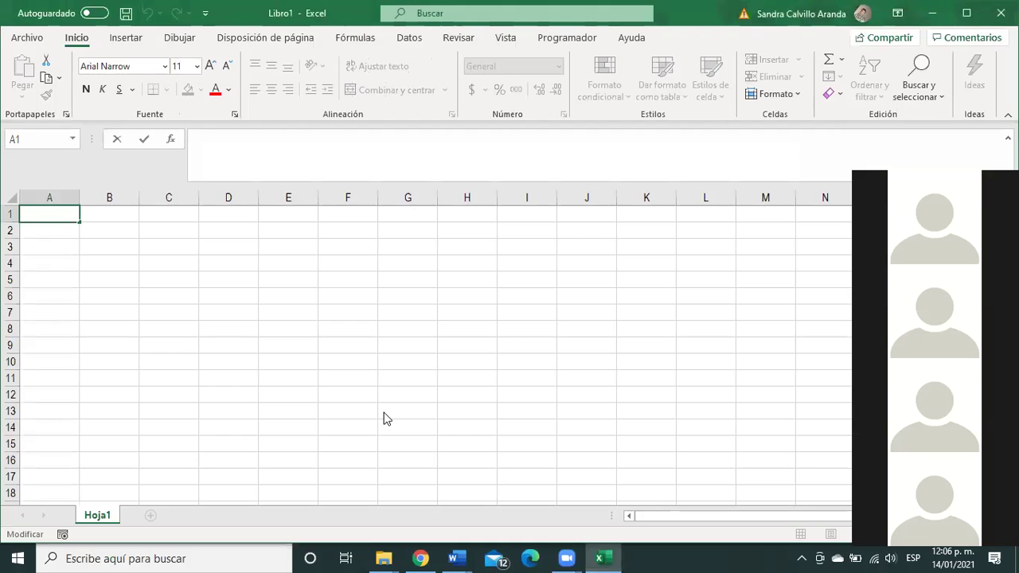
pyautogui.scroll(-1, 478, 239)
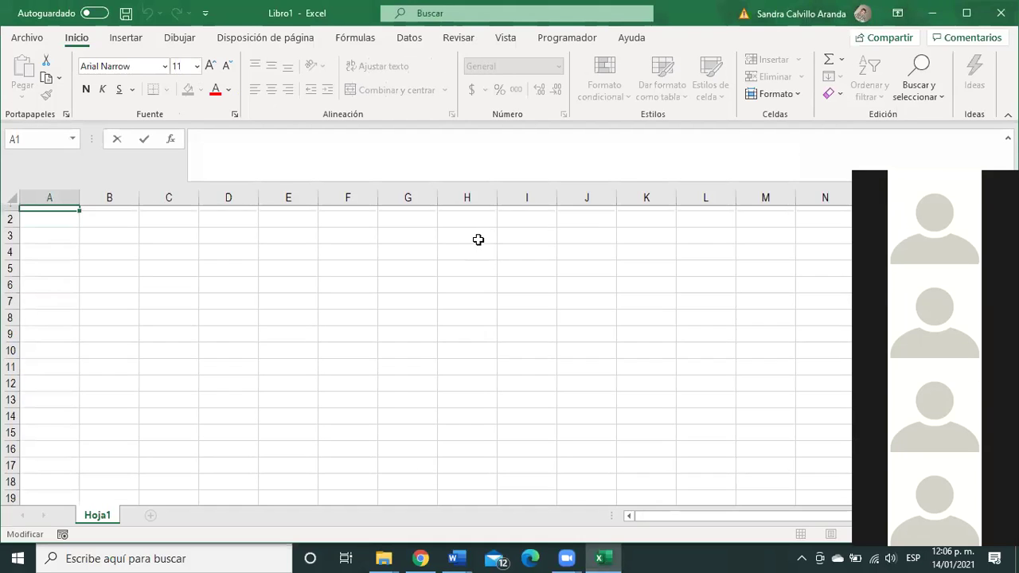
pyautogui.scroll(1, 334, 320)
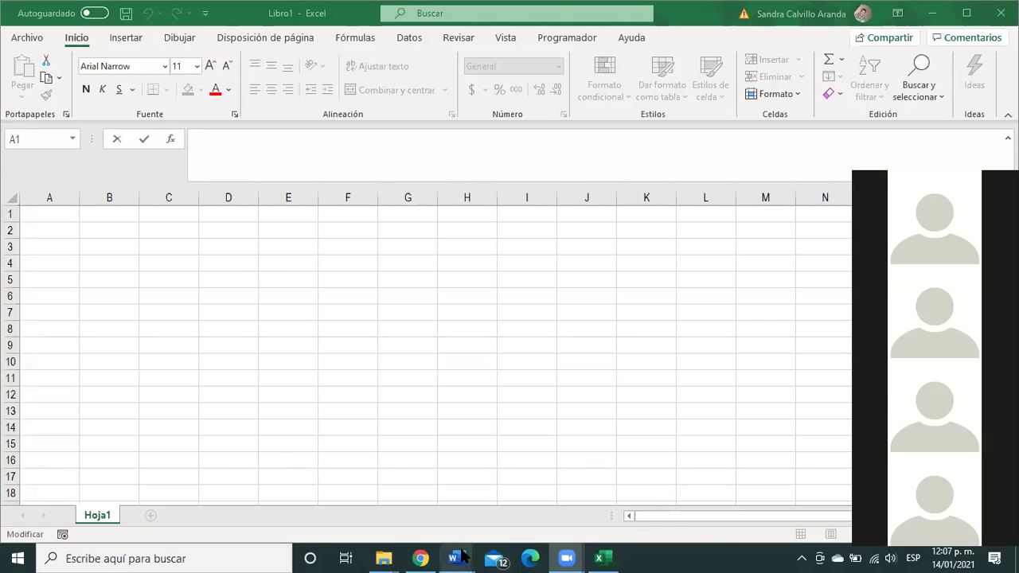
pyautogui.moveTo(462, 556)
pyautogui.click(615, 478)
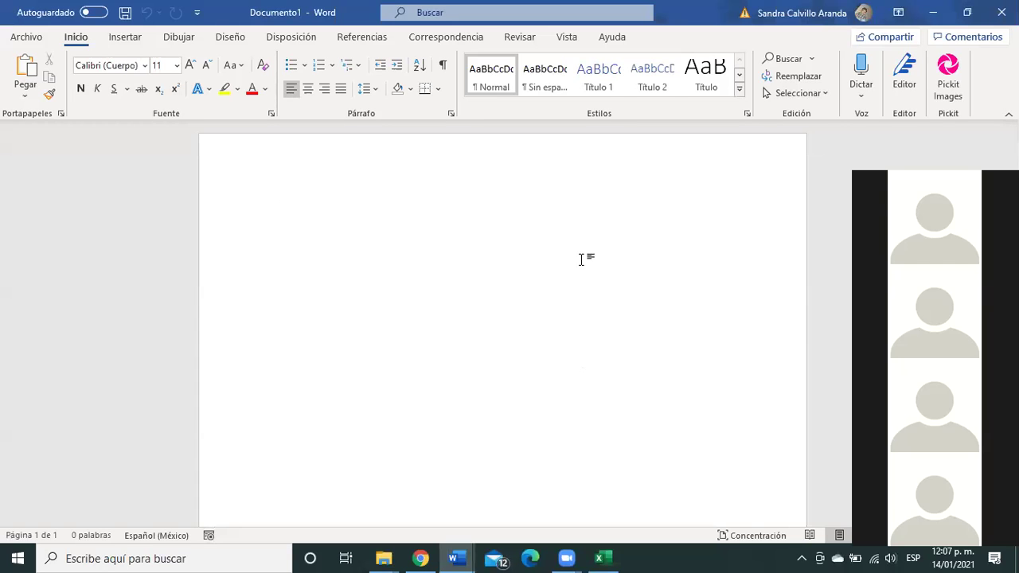
pyautogui.click(602, 558)
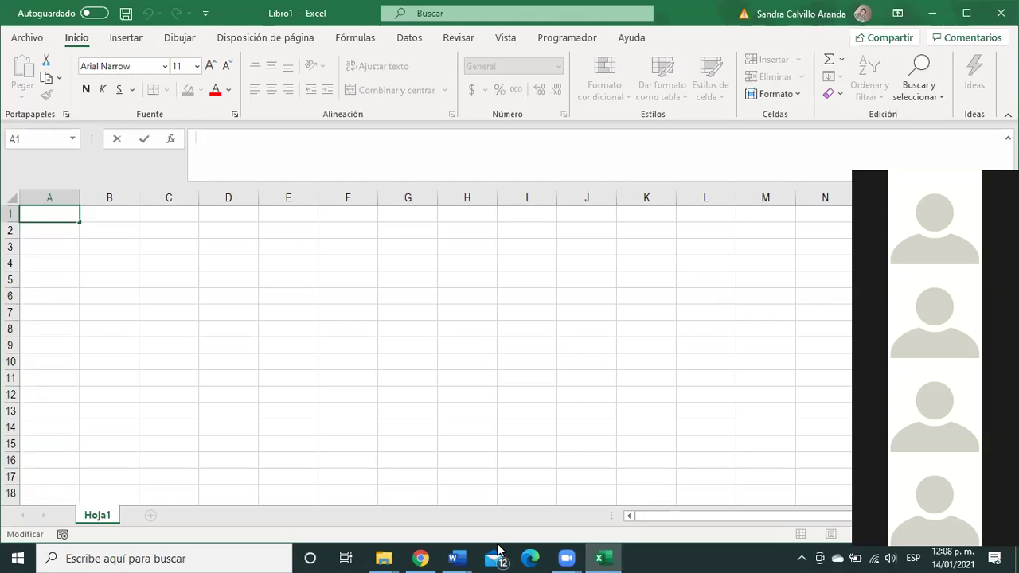
# Draw an orange arrow to the column headings and a brace along row numbers 1 to 13, with leader lines into the grid
pyautogui.moveTo(191, 142)
pyautogui.mouseDown()
pyautogui.moveTo(293, 192)
pyautogui.moveTo(300, 186)
pyautogui.mouseUp()
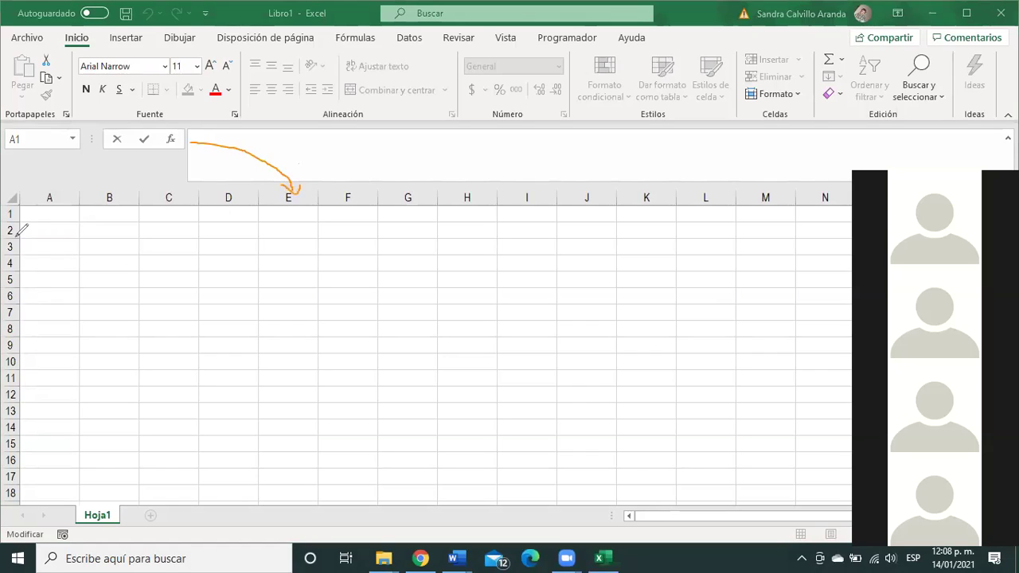
pyautogui.moveTo(12, 212)
pyautogui.mouseDown()
pyautogui.moveTo(28, 267)
pyautogui.moveTo(16, 412)
pyautogui.mouseUp()
pyautogui.moveTo(27, 347); pyautogui.dragTo(19, 346)
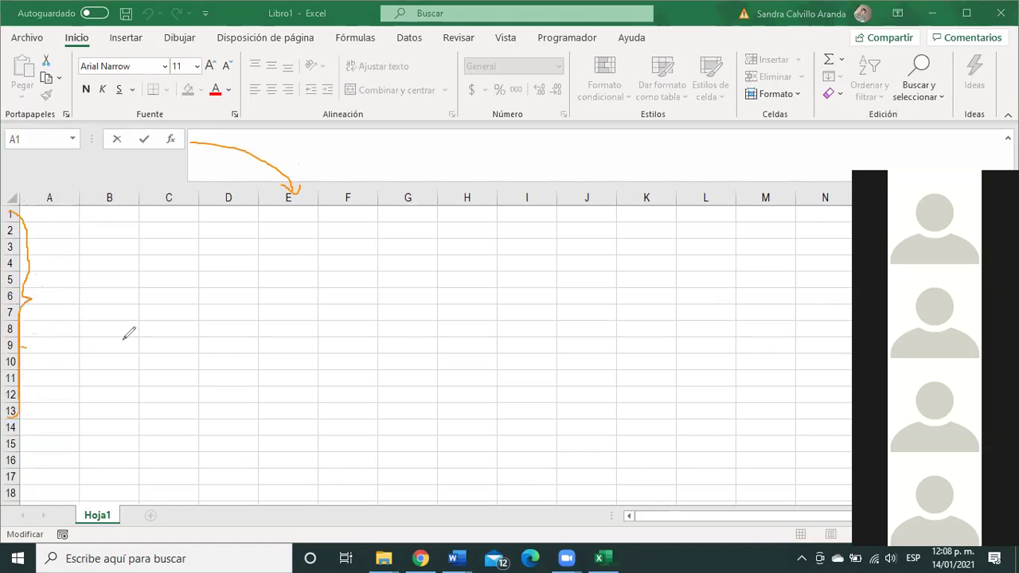
pyautogui.moveTo(293, 189); pyautogui.dragTo(306, 260)
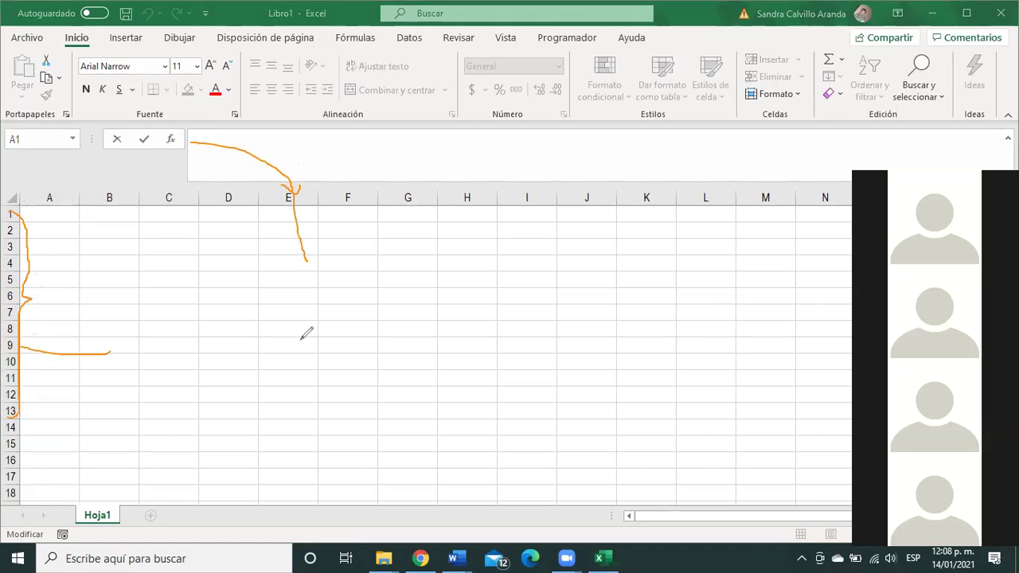
# Outline cell F7 freehand, and number the row-heading callout 1 and the column-heading callout 2
pyautogui.moveTo(332, 304)
pyautogui.mouseDown()
pyautogui.moveTo(315, 312)
pyautogui.moveTo(379, 317)
pyautogui.moveTo(381, 302)
pyautogui.moveTo(329, 304)
pyautogui.mouseUp()
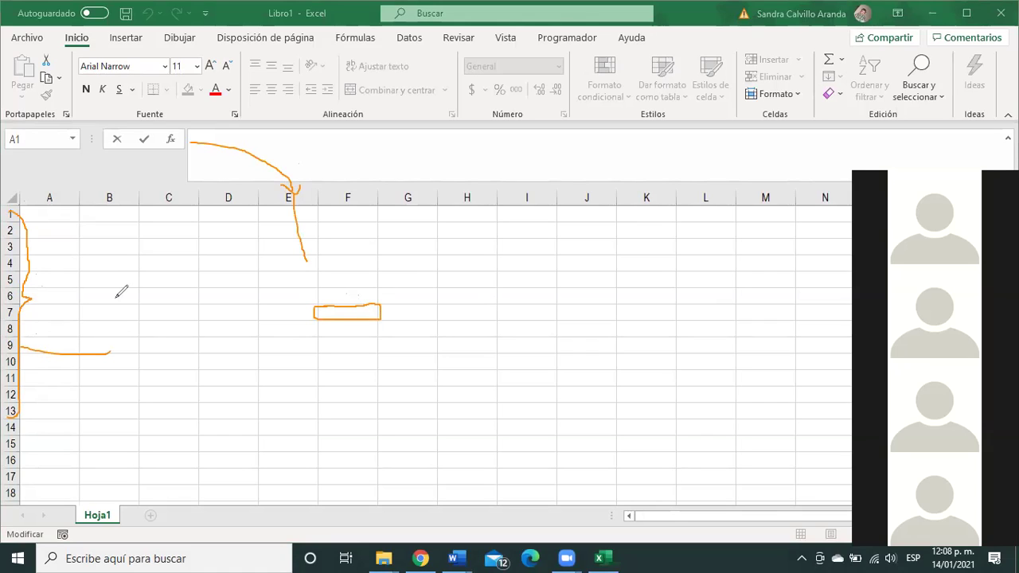
pyautogui.moveTo(96, 304)
pyautogui.mouseDown()
pyautogui.moveTo(99, 332)
pyautogui.moveTo(112, 334)
pyautogui.mouseUp()
pyautogui.moveTo(320, 230)
pyautogui.mouseDown()
pyautogui.moveTo(314, 264)
pyautogui.moveTo(351, 262)
pyautogui.mouseUp()
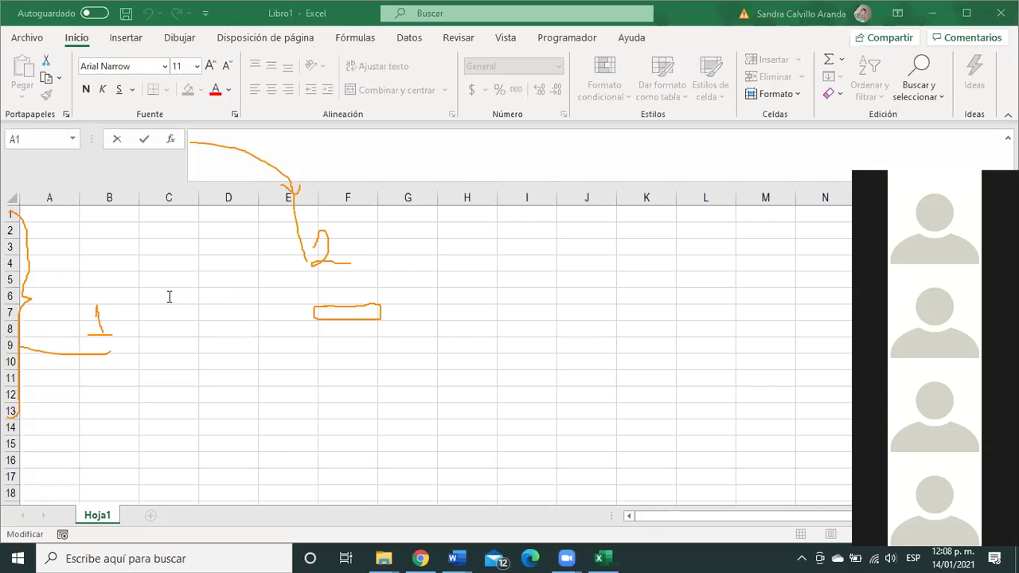
# Add the annotation text label COLUMNAS beside the row-heading callout 1
pyautogui.moveTo(131, 279); pyautogui.dragTo(427, 311)
pyautogui.moveTo(214, 280); pyautogui.dragTo(208, 325)
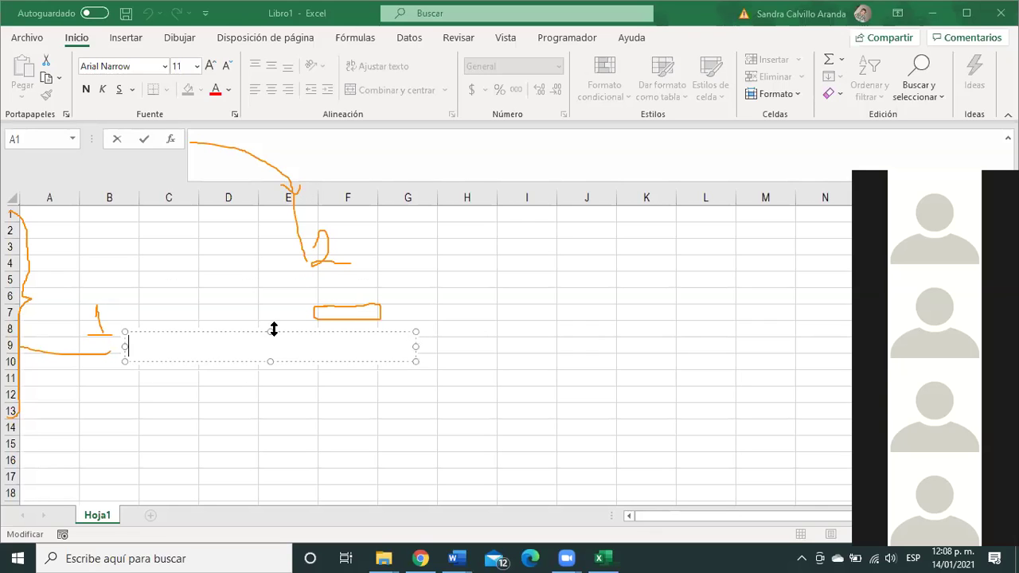
pyautogui.write('COLUMNAS')
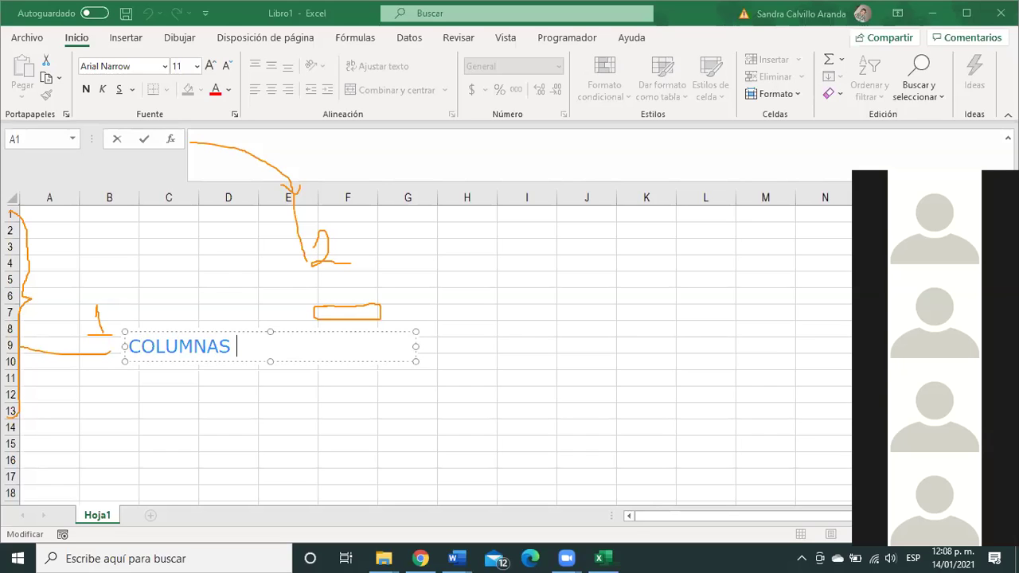
pyautogui.press('Escape')
pyautogui.press('Escape')
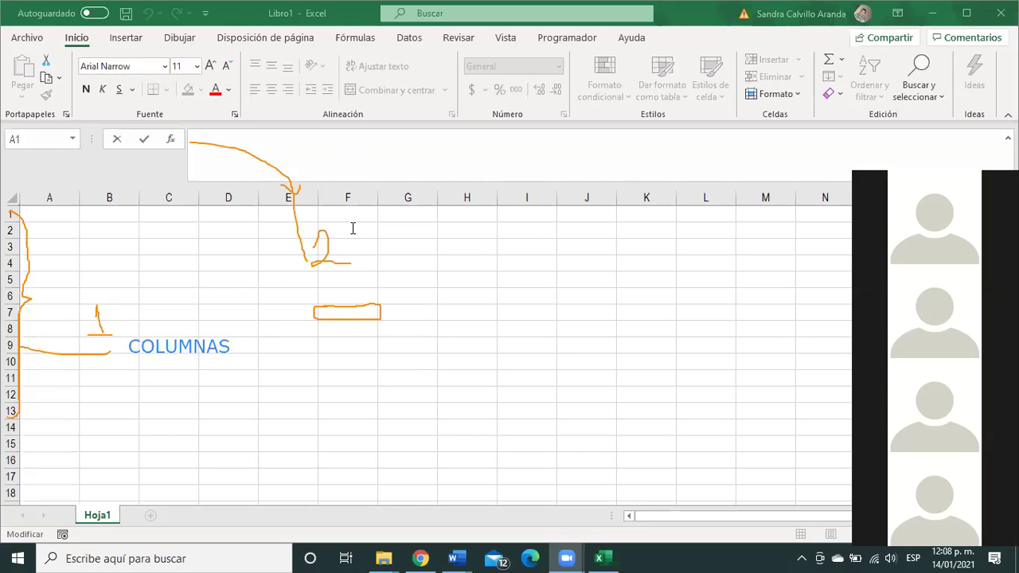
# Add the annotation text label COLUMNAS beside the column-heading callout 2
pyautogui.click(352, 228)
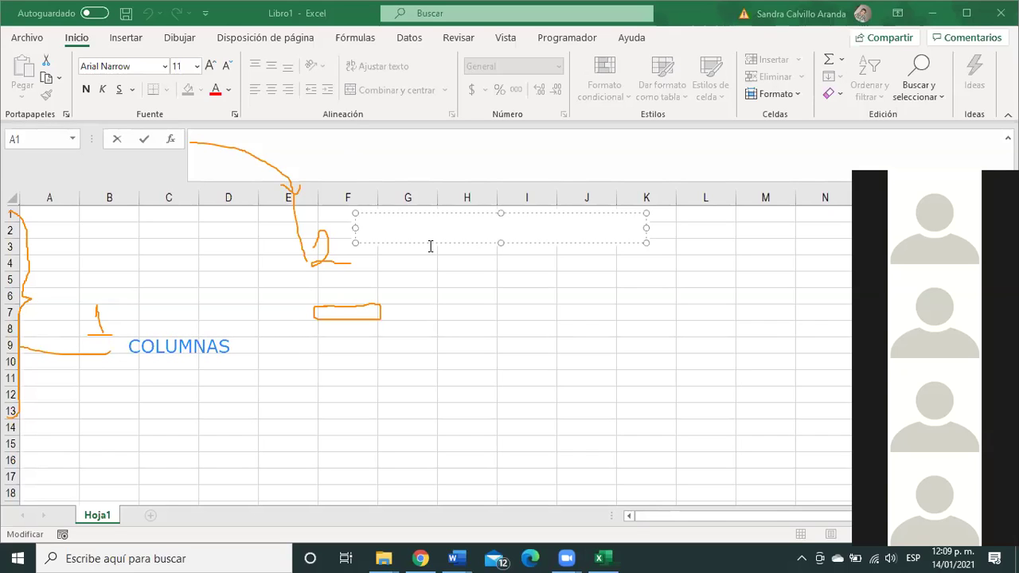
pyautogui.write('COLUMNAS')
# Try to replace the COLUMNAS label beside callout 1 with the text FILAS
pyautogui.click(195, 351)
pyautogui.click(197, 349)
pyautogui.press('BackSpace')
pyautogui.press('BackSpace')
pyautogui.press('BackSpace')
pyautogui.press('BackSpace')
pyautogui.press('BackSpace')
pyautogui.press('BackSpace')
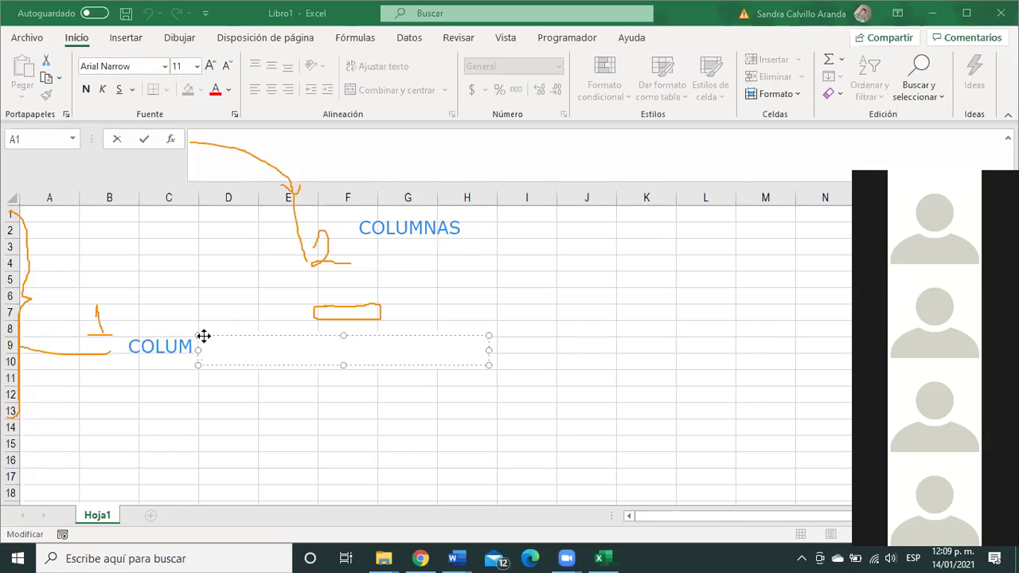
pyautogui.press('BackSpace')
pyautogui.press('BackSpace')
pyautogui.write('FILAS')
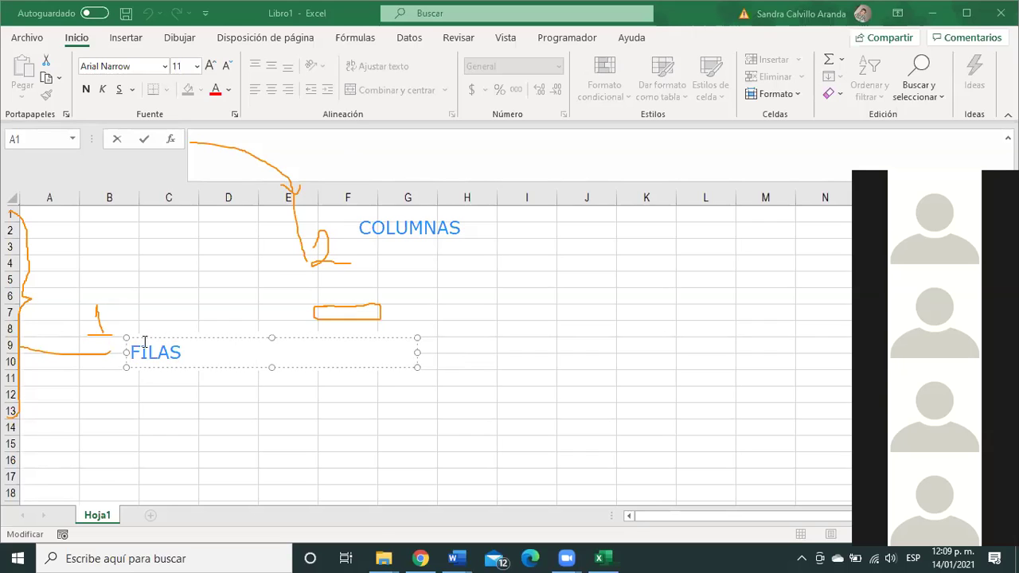
pyautogui.press('Escape')
pyautogui.press('Escape')
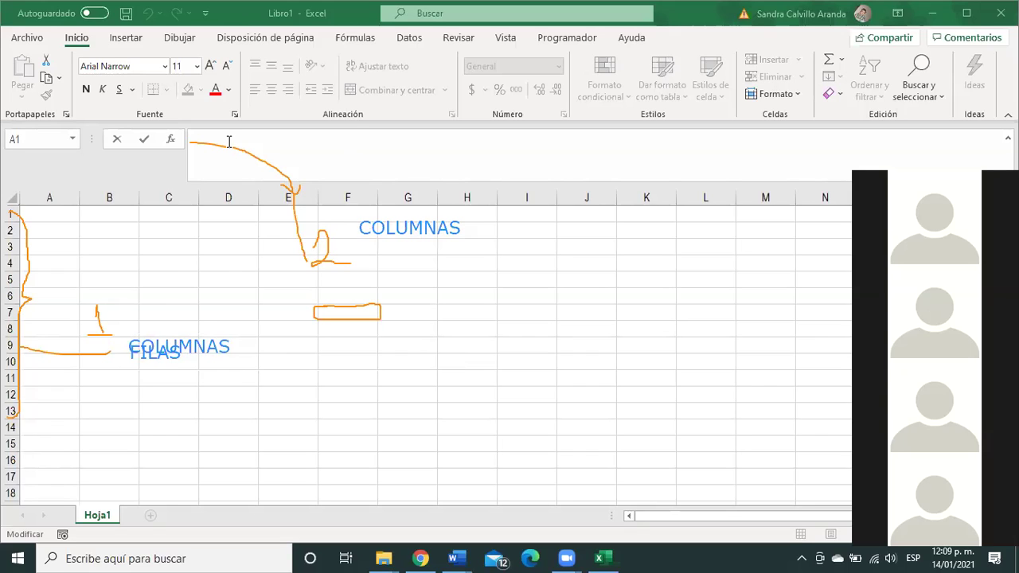
# Erase the overlapping COLUMNAS and FILAS labels beside callout 1
pyautogui.click(167, 342)
pyautogui.click(175, 340)
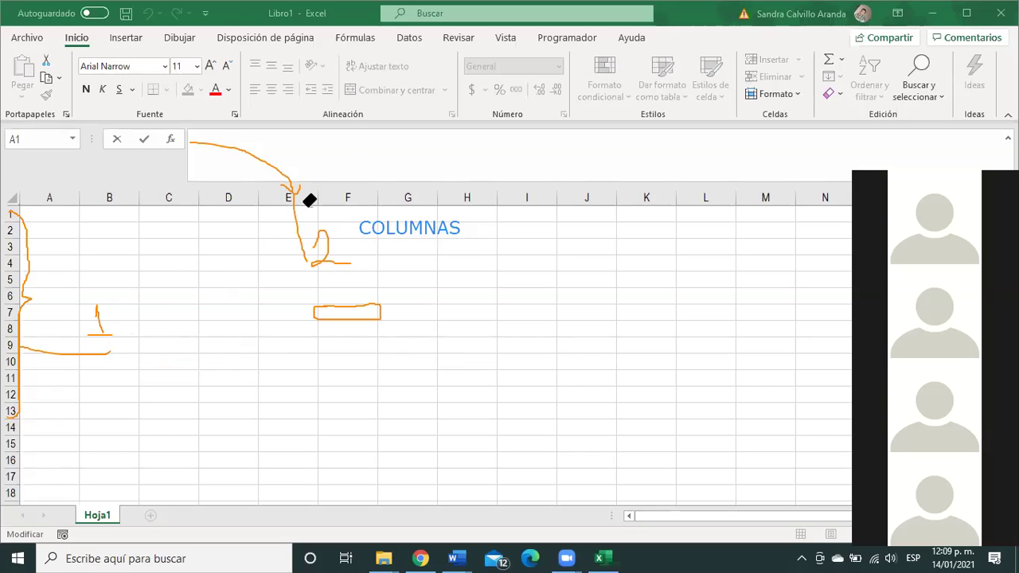
pyautogui.hotkey('ctrl', 'z')
# Add the annotation text label FILAS beside the row-heading callout 1
pyautogui.moveTo(191, 294); pyautogui.dragTo(184, 327)
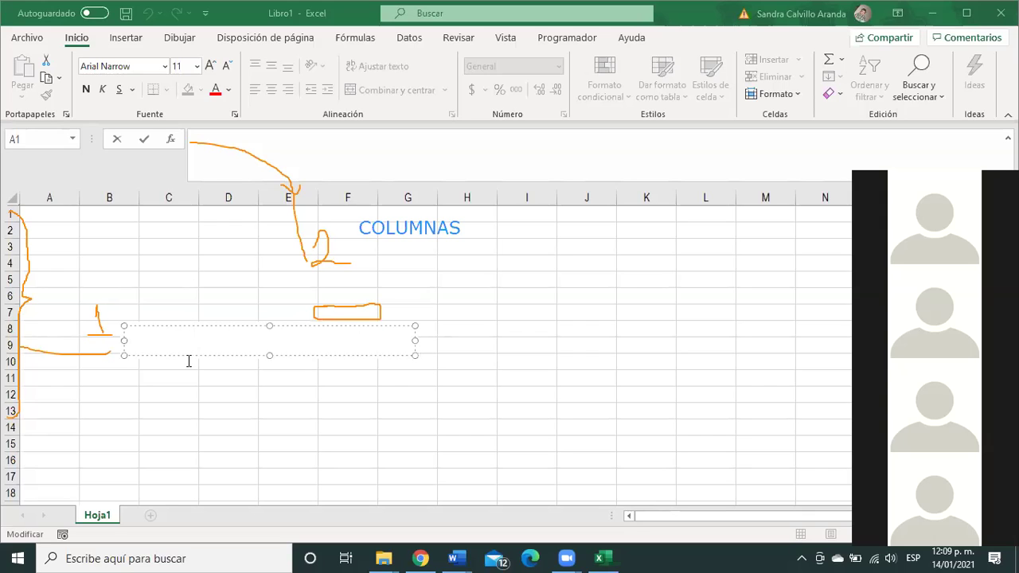
pyautogui.write('F')
pyautogui.press('capslock')
pyautogui.write('i')
pyautogui.press('BackSpace')
pyautogui.press('capslock')
pyautogui.write('I')
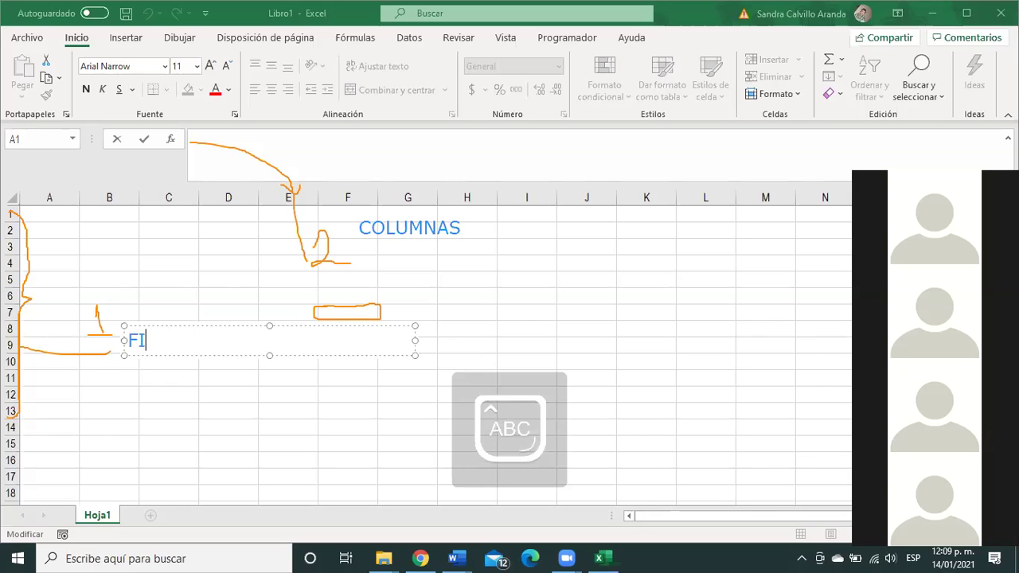
pyautogui.write('LAS')
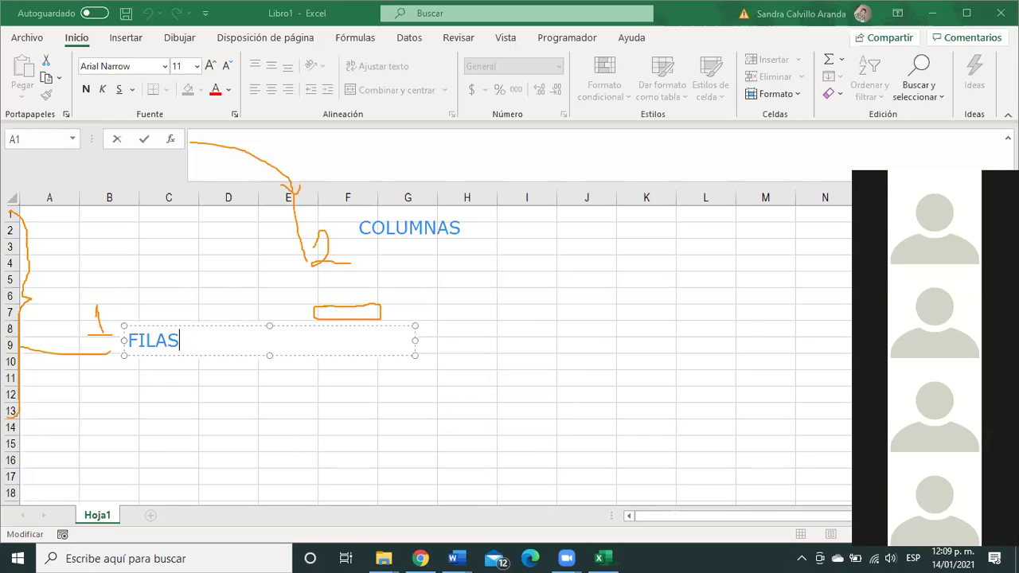
pyautogui.press('Escape')
pyautogui.press('Escape')
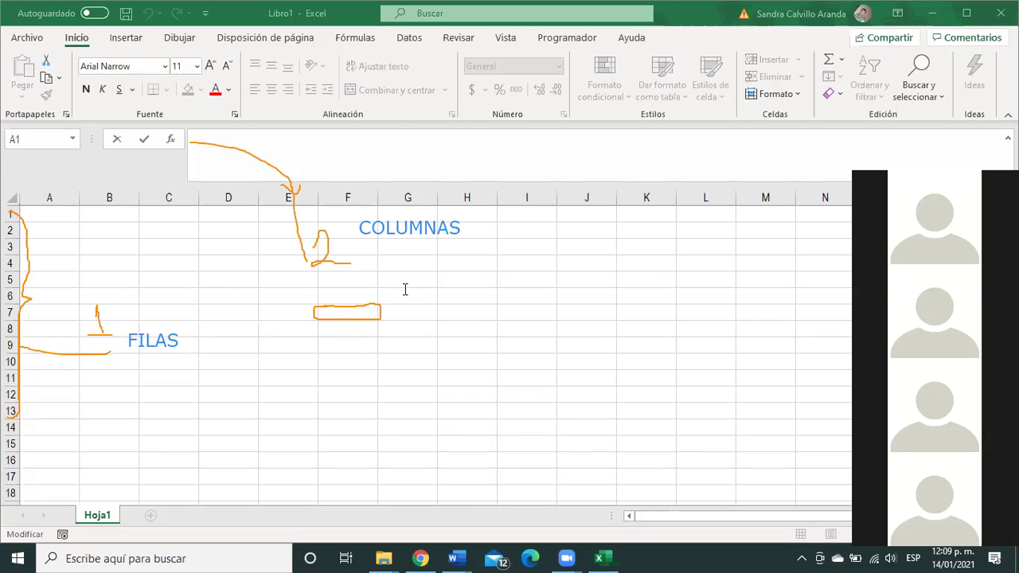
# Draw a freehand number 3 beside the outlined cell F7
pyautogui.moveTo(405, 292); pyautogui.dragTo(405, 327)
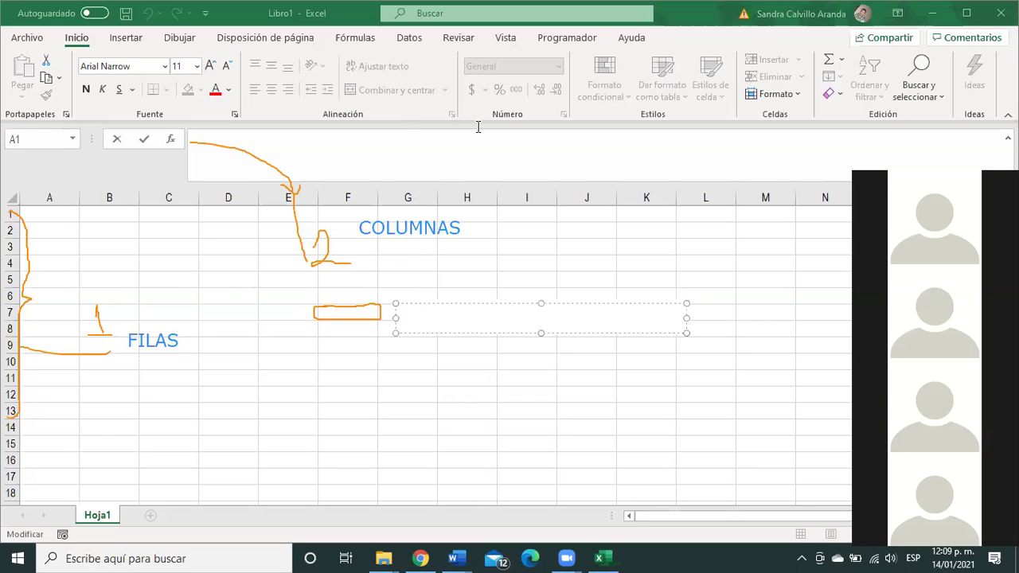
pyautogui.click(387, 306)
pyautogui.moveTo(385, 281)
pyautogui.mouseDown()
pyautogui.moveTo(405, 280)
pyautogui.moveTo(421, 305)
pyautogui.moveTo(380, 318)
pyautogui.mouseUp()
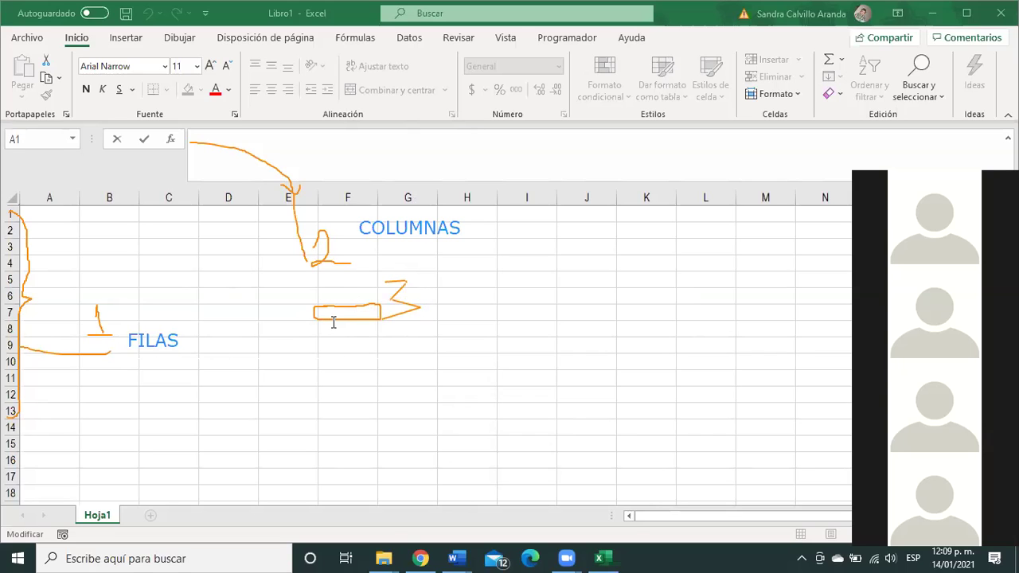
# Add the annotation text label CELDA F7 below the number 3
pyautogui.click(371, 308)
pyautogui.moveTo(371, 308)
pyautogui.mouseDown()
pyautogui.moveTo(371, 337)
pyautogui.moveTo(416, 319)
pyautogui.mouseUp()
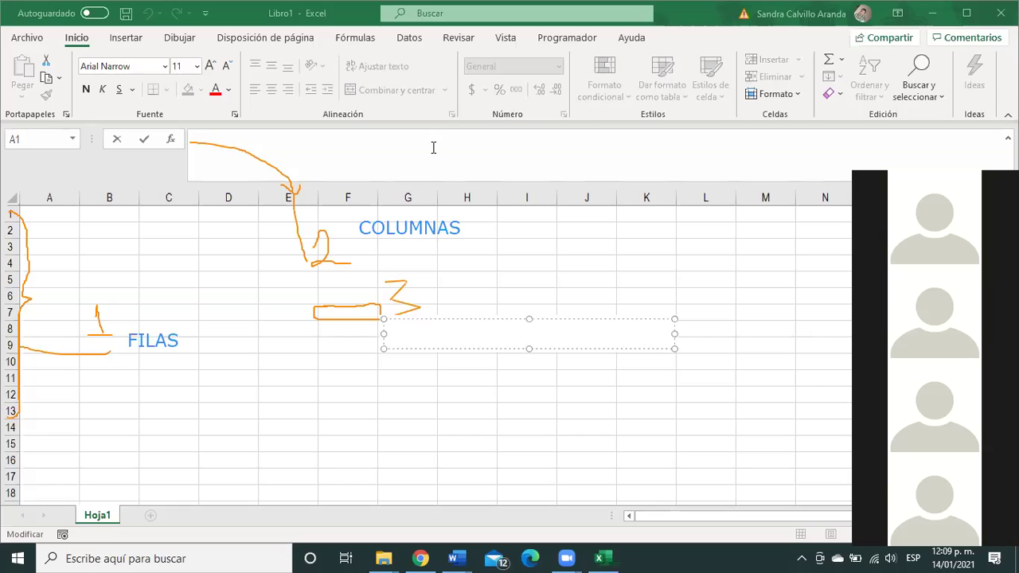
pyautogui.write('CELDA')
pyautogui.write('F7')
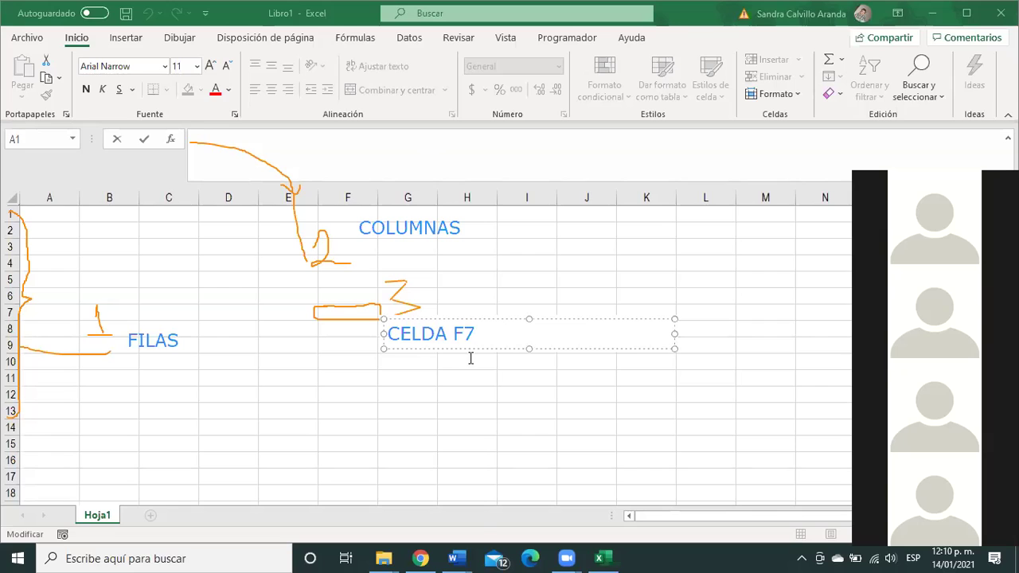
pyautogui.click(406, 433)
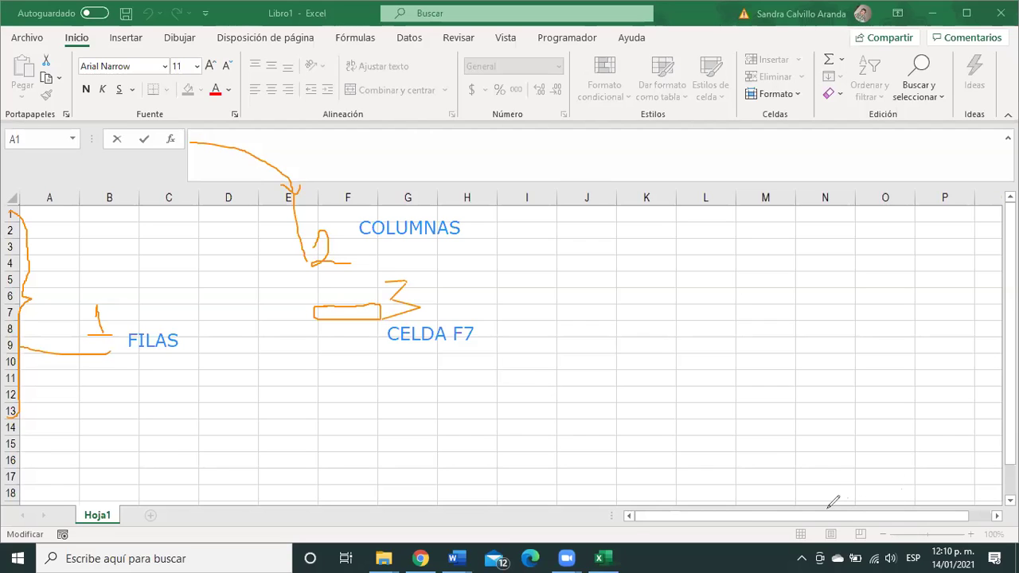
# Circle the status bar's view buttons and zoom slider with an orange highlighter and number them 4
pyautogui.moveTo(774, 499)
pyautogui.mouseDown()
pyautogui.moveTo(771, 541)
pyautogui.moveTo(795, 547)
pyautogui.mouseUp()
pyautogui.moveTo(769, 487)
pyautogui.mouseDown()
pyautogui.moveTo(774, 531)
pyautogui.moveTo(858, 549)
pyautogui.moveTo(902, 487)
pyautogui.moveTo(772, 489)
pyautogui.mouseUp()
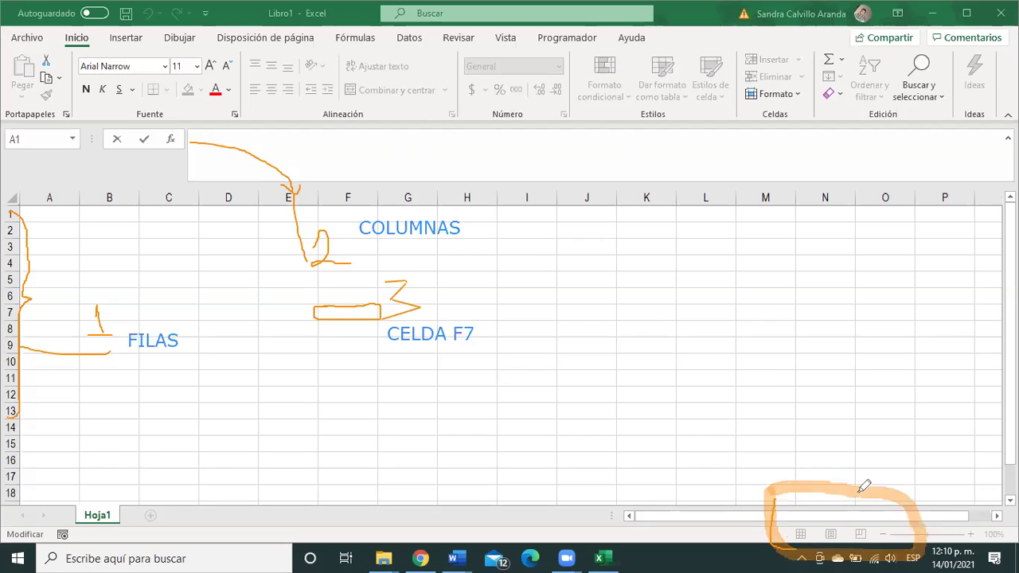
pyautogui.moveTo(789, 379); pyautogui.dragTo(794, 453)
pyautogui.moveTo(751, 384)
pyautogui.mouseDown()
pyautogui.moveTo(753, 416)
pyautogui.moveTo(797, 412)
pyautogui.mouseUp()
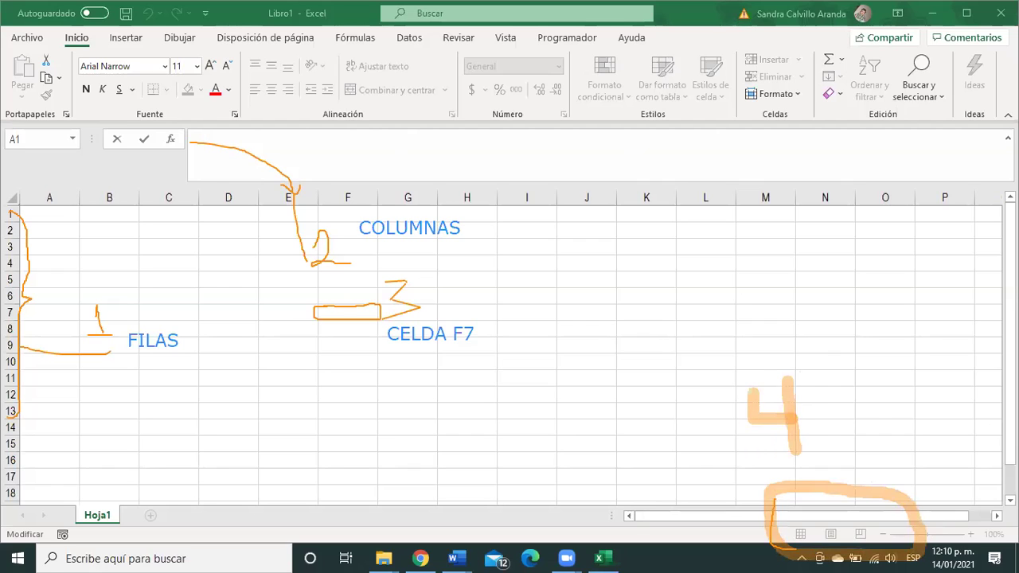
# Circle the upper end of the vertical scroll bar with the orange highlighter and number it 5
pyautogui.moveTo(1011, 172)
pyautogui.mouseDown()
pyautogui.moveTo(979, 205)
pyautogui.moveTo(1011, 250)
pyautogui.moveTo(1000, 220)
pyautogui.moveTo(951, 247)
pyautogui.moveTo(892, 251)
pyautogui.moveTo(906, 293)
pyautogui.mouseUp()
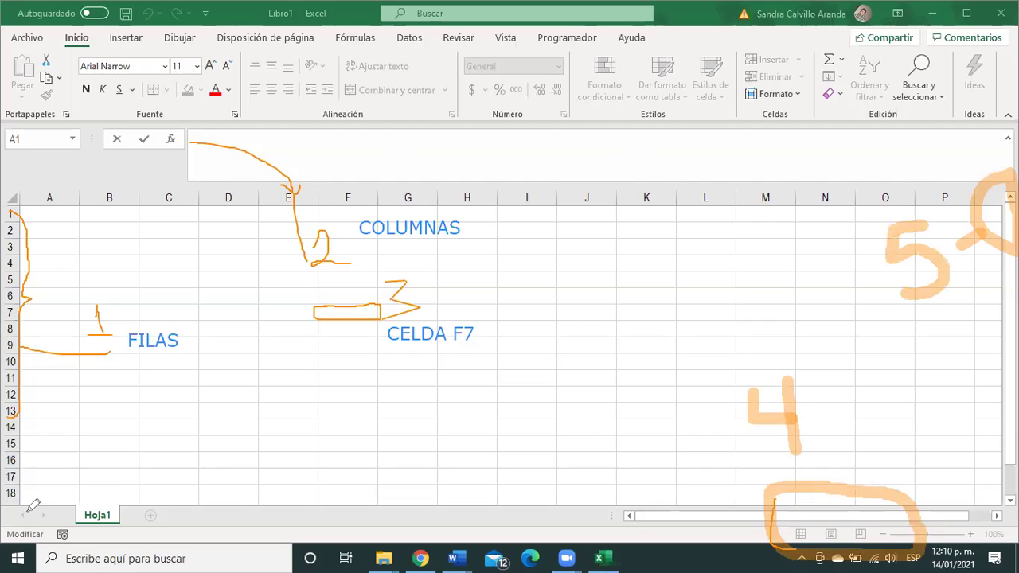
# Circle the Hoja1 sheet tab and the Libro1 workbook title with the orange highlighter, numbering them 6 and 7
pyautogui.moveTo(94, 483)
pyautogui.mouseDown()
pyautogui.moveTo(61, 493)
pyautogui.moveTo(76, 540)
pyautogui.moveTo(134, 529)
pyautogui.moveTo(143, 492)
pyautogui.moveTo(87, 478)
pyautogui.mouseUp()
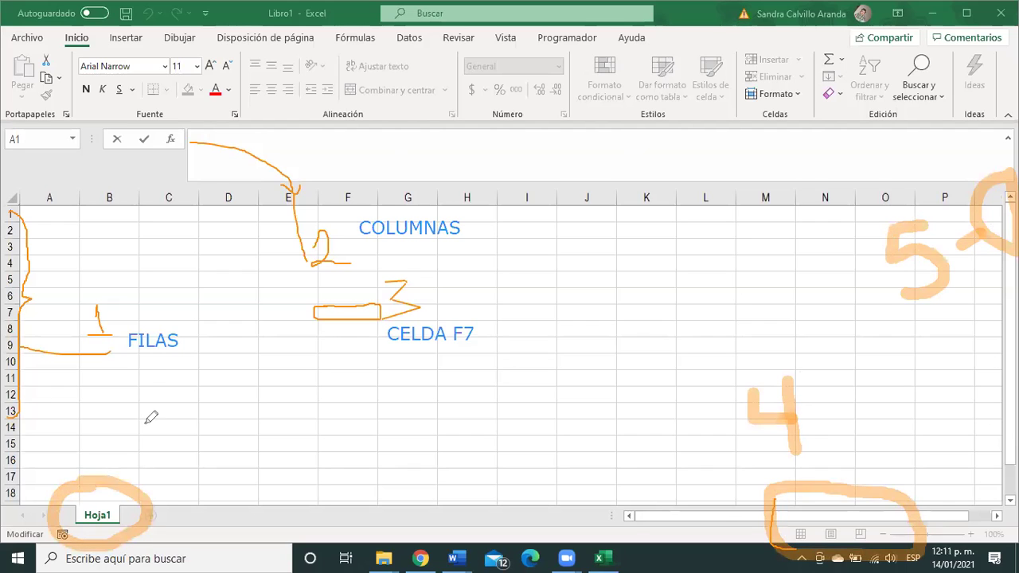
pyautogui.moveTo(134, 413)
pyautogui.mouseDown()
pyautogui.moveTo(112, 424)
pyautogui.moveTo(143, 443)
pyautogui.moveTo(120, 434)
pyautogui.mouseUp()
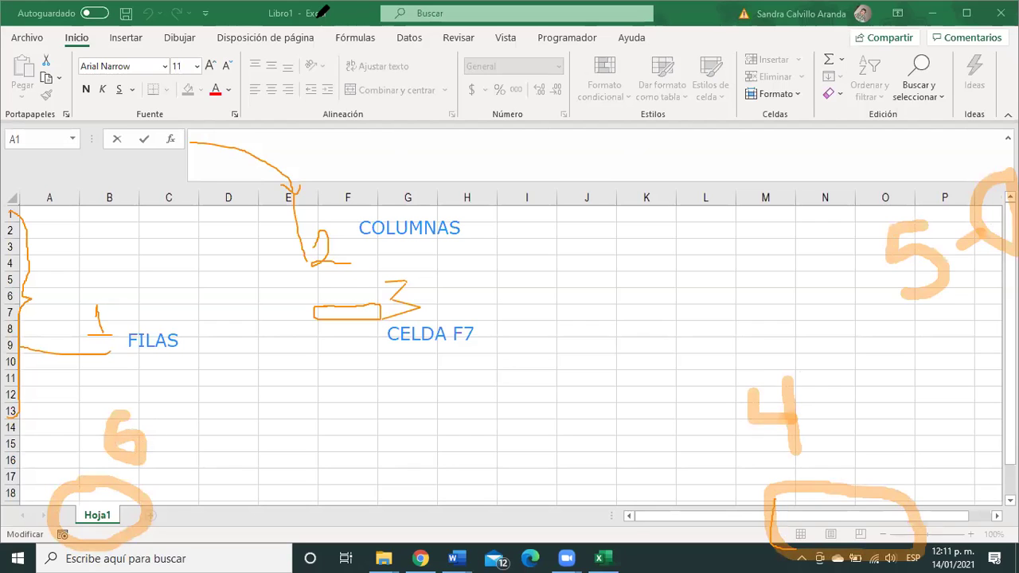
pyautogui.moveTo(255, 4); pyautogui.dragTo(247, 34)
pyautogui.moveTo(310, 56)
pyautogui.mouseDown()
pyautogui.moveTo(362, 19)
pyautogui.moveTo(318, 3)
pyautogui.moveTo(270, 3)
pyautogui.mouseUp()
pyautogui.moveTo(360, 45)
pyautogui.mouseDown()
pyautogui.moveTo(450, 140)
pyautogui.moveTo(481, 139)
pyautogui.moveTo(510, 183)
pyautogui.moveTo(518, 165)
pyautogui.mouseUp()
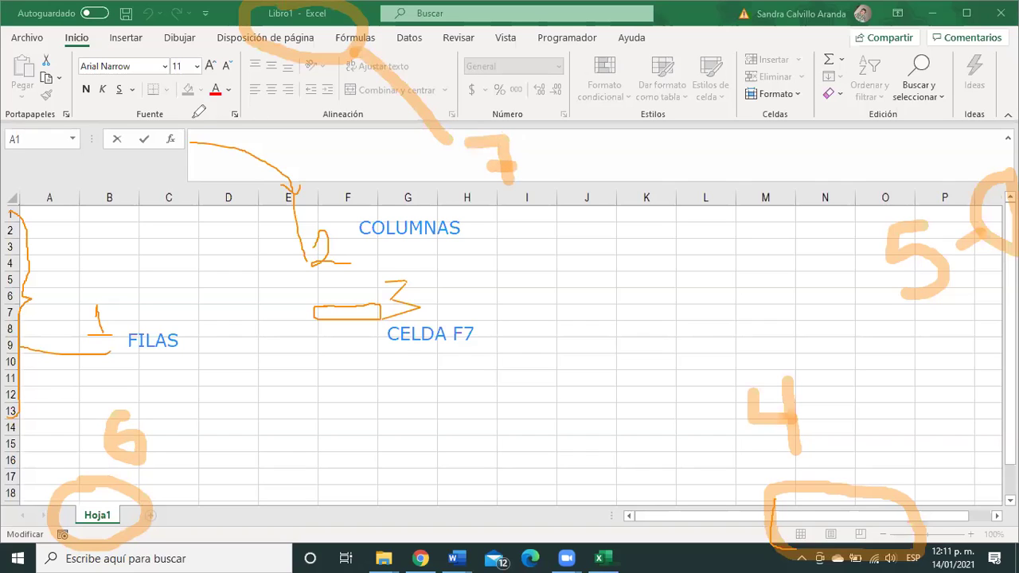
# Circle the start of the formula bar and the window control buttons with the orange highlighter, numbering them 8 and 9
pyautogui.moveTo(177, 119)
pyautogui.mouseDown()
pyautogui.moveTo(152, 165)
pyautogui.moveTo(247, 185)
pyautogui.moveTo(290, 159)
pyautogui.moveTo(224, 100)
pyautogui.moveTo(160, 117)
pyautogui.mouseUp()
pyautogui.moveTo(211, 199)
pyautogui.mouseDown()
pyautogui.moveTo(211, 314)
pyautogui.moveTo(223, 345)
pyautogui.moveTo(229, 291)
pyautogui.mouseUp()
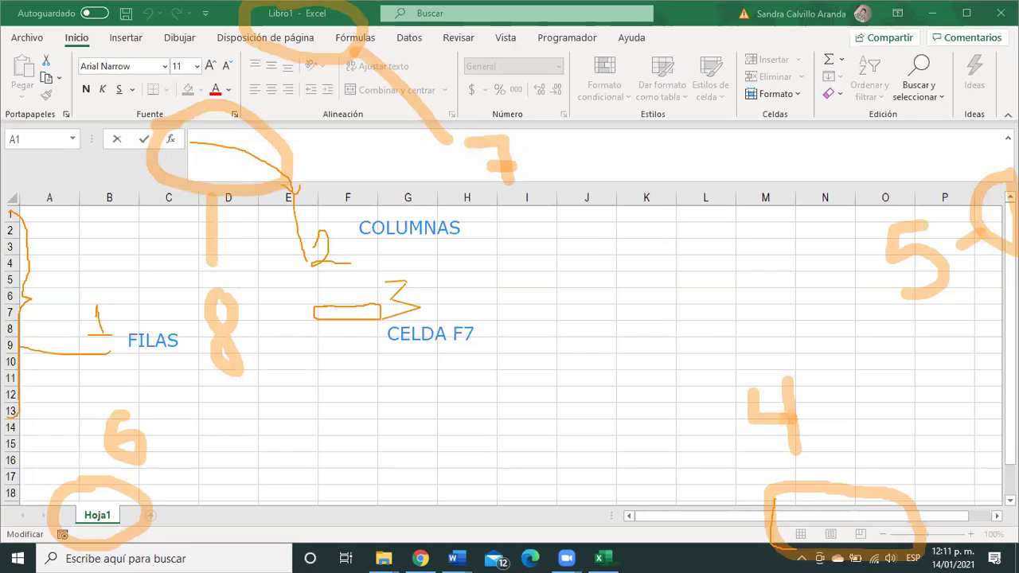
pyautogui.moveTo(915, 2)
pyautogui.mouseDown()
pyautogui.moveTo(923, 40)
pyautogui.moveTo(1017, 47)
pyautogui.mouseUp()
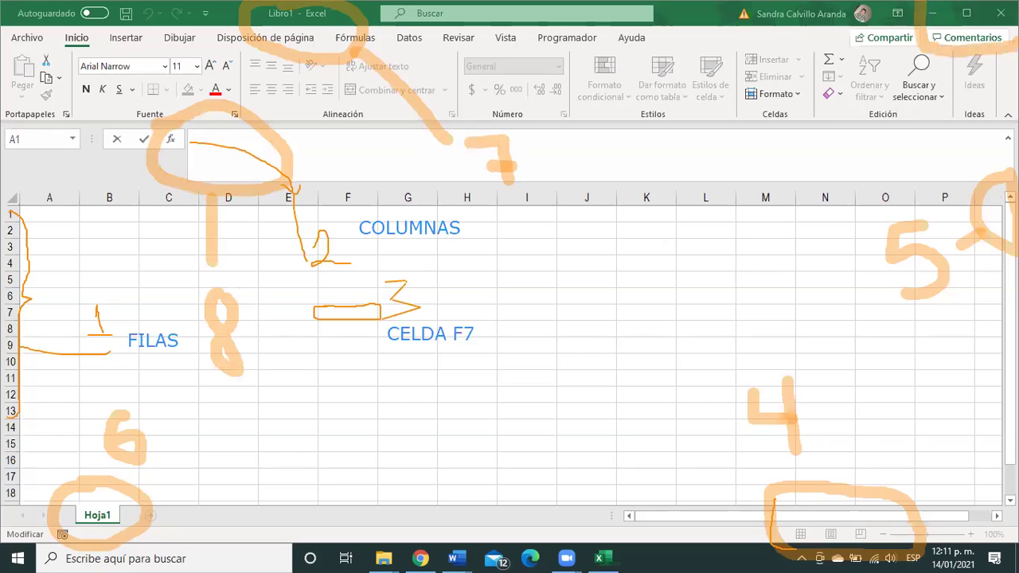
pyautogui.moveTo(949, 41)
pyautogui.mouseDown()
pyautogui.moveTo(795, 230)
pyautogui.moveTo(768, 252)
pyautogui.moveTo(750, 247)
pyautogui.moveTo(769, 254)
pyautogui.moveTo(768, 242)
pyautogui.moveTo(792, 294)
pyautogui.mouseUp()
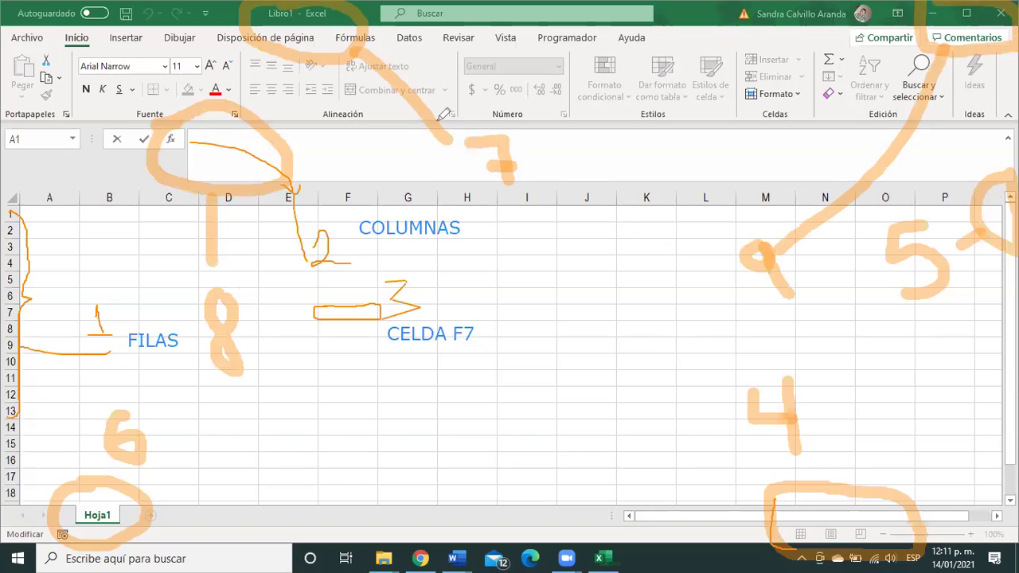
# Outline the ribbon tab names with the orange highlighter, number them 10, and highlight over the outlined cell F7
pyautogui.moveTo(64, 24)
pyautogui.mouseDown()
pyautogui.moveTo(86, 48)
pyautogui.moveTo(321, 62)
pyautogui.moveTo(786, 62)
pyautogui.mouseUp()
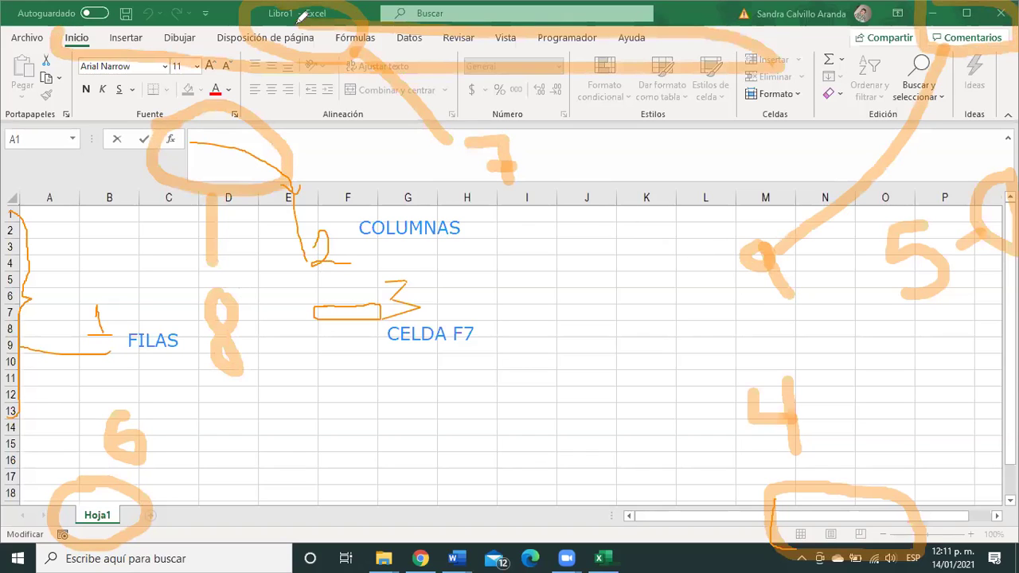
pyautogui.moveTo(40, 24)
pyautogui.mouseDown()
pyautogui.moveTo(12, 27)
pyautogui.moveTo(6, 47)
pyautogui.mouseUp()
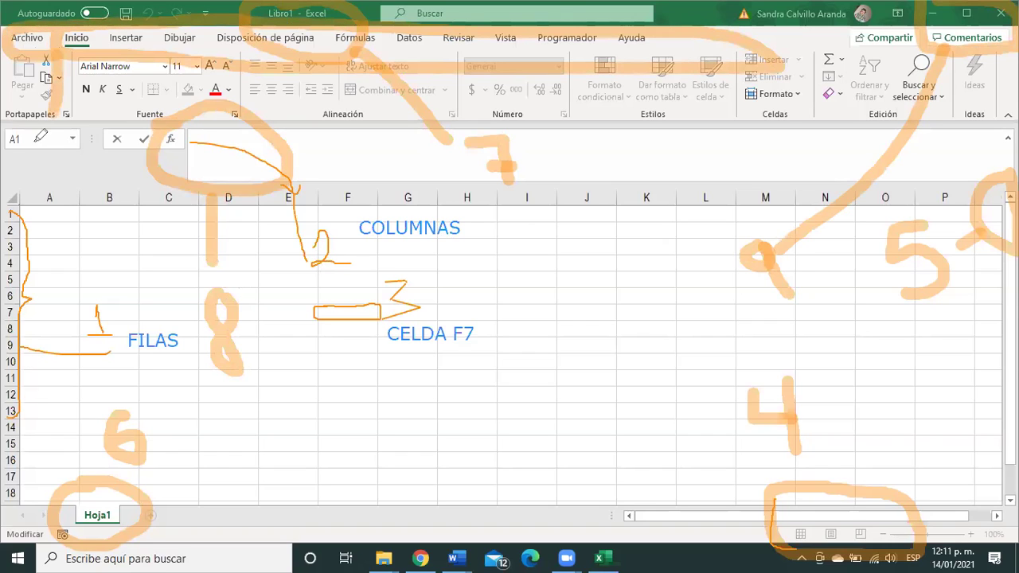
pyautogui.moveTo(33, 135); pyautogui.dragTo(26, 195)
pyautogui.moveTo(79, 144); pyautogui.dragTo(67, 136)
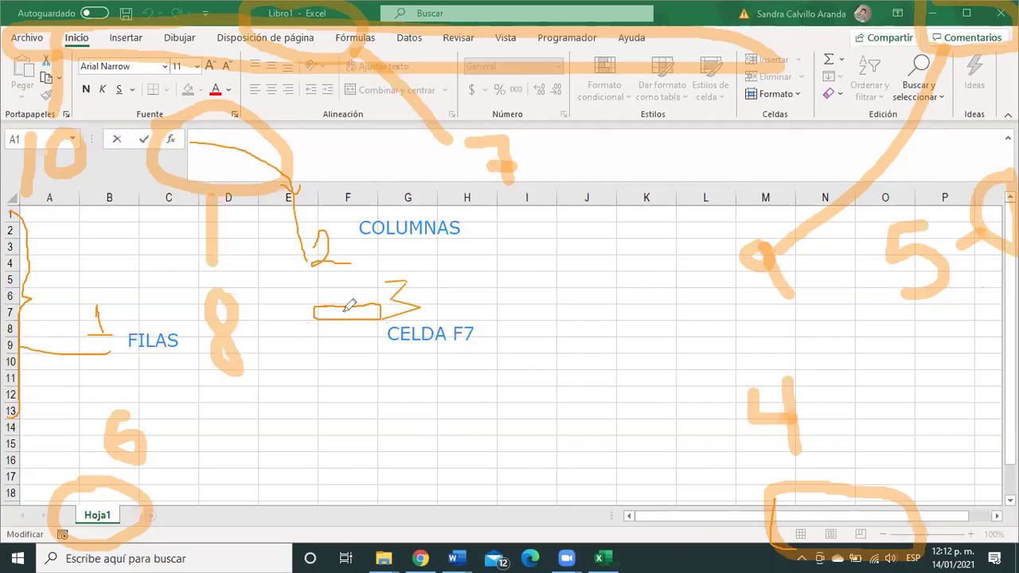
pyautogui.moveTo(322, 294)
pyautogui.mouseDown()
pyautogui.moveTo(368, 316)
pyautogui.moveTo(330, 295)
pyautogui.moveTo(374, 306)
pyautogui.mouseUp()
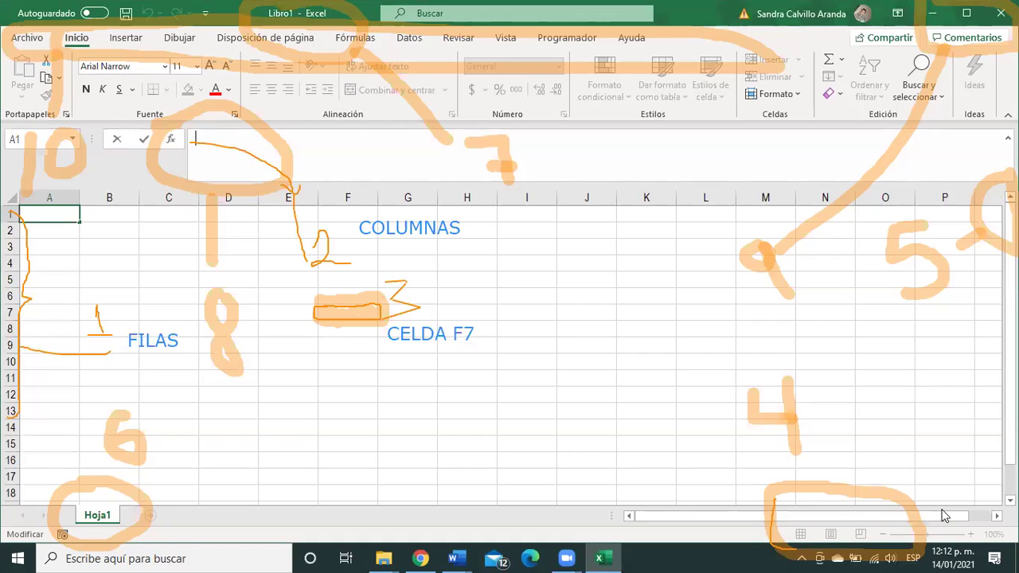
# Examine how the worksheet's rows and columns shift when moving through the sheet vertically and horizontally
pyautogui.scroll(-1, 860, 538)
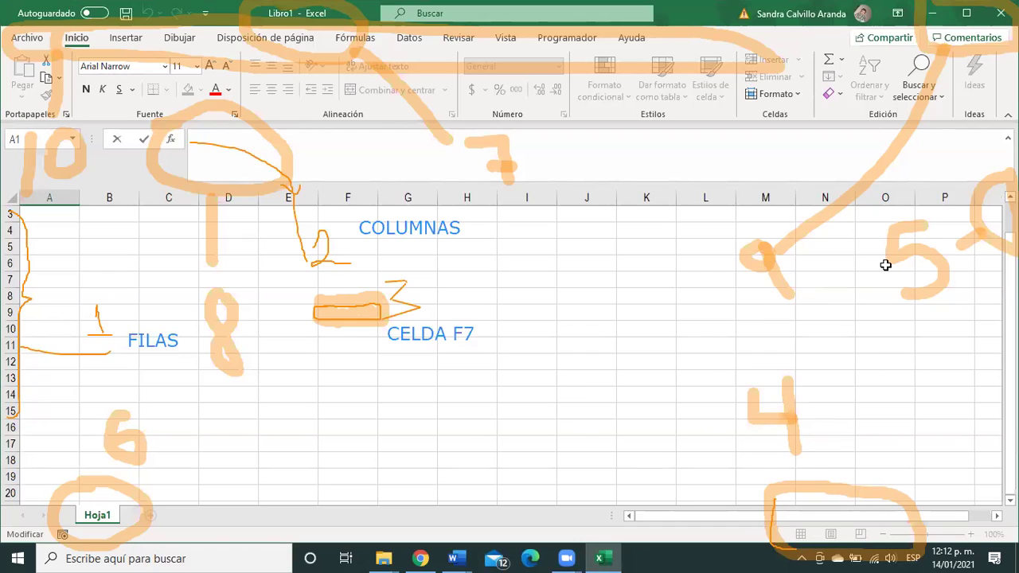
pyautogui.moveTo(1010, 368); pyautogui.dragTo(1009, 355)
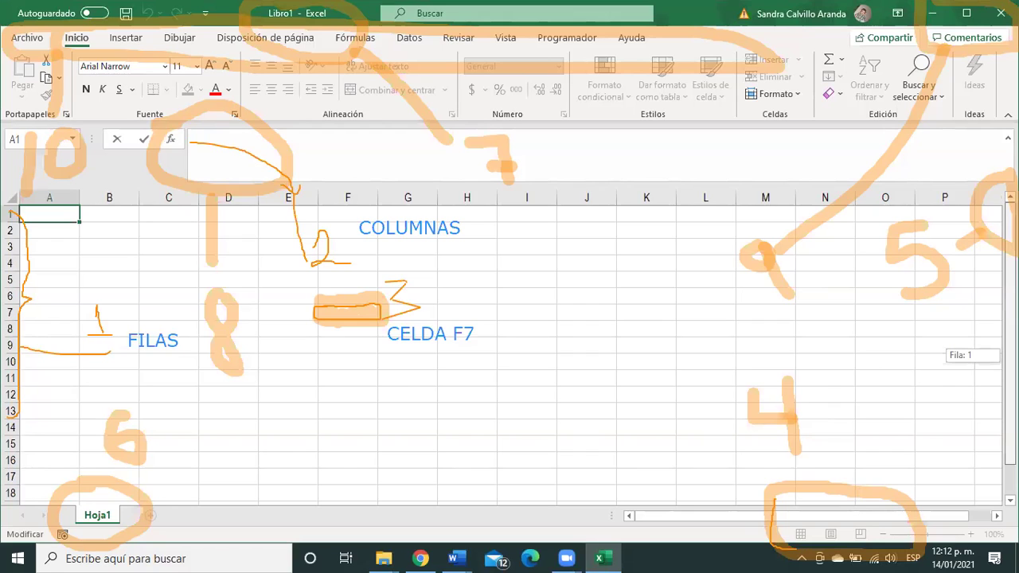
pyautogui.moveTo(1009, 287); pyautogui.dragTo(733, 444)
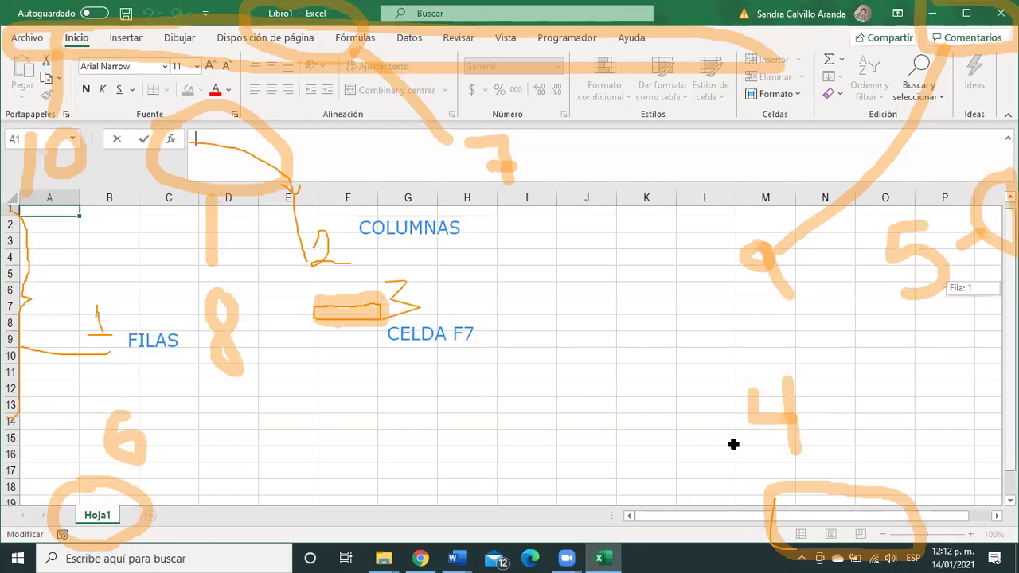
pyautogui.moveTo(733, 444); pyautogui.dragTo(733, 444)
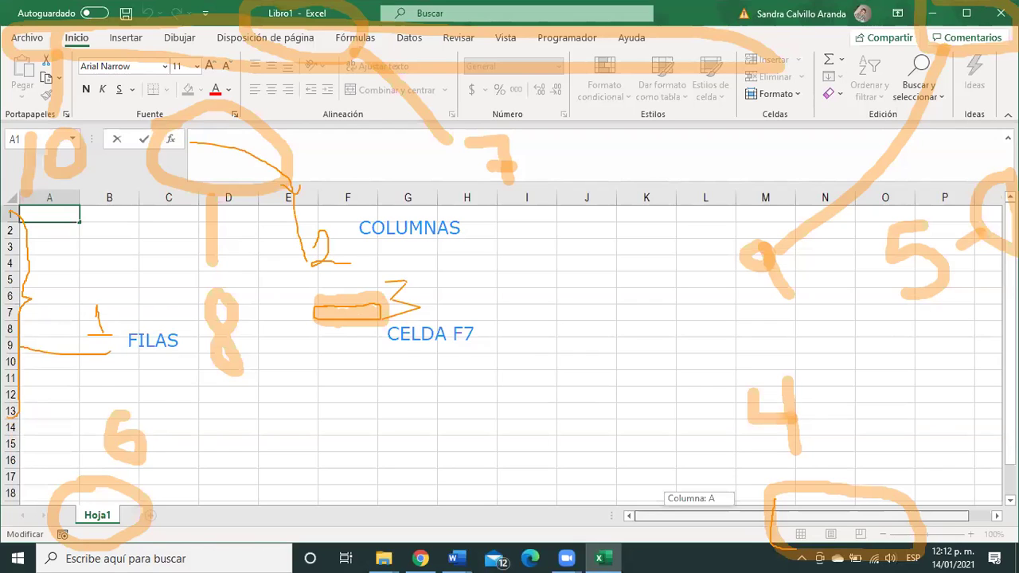
pyautogui.hscroll(1, 987, 310)
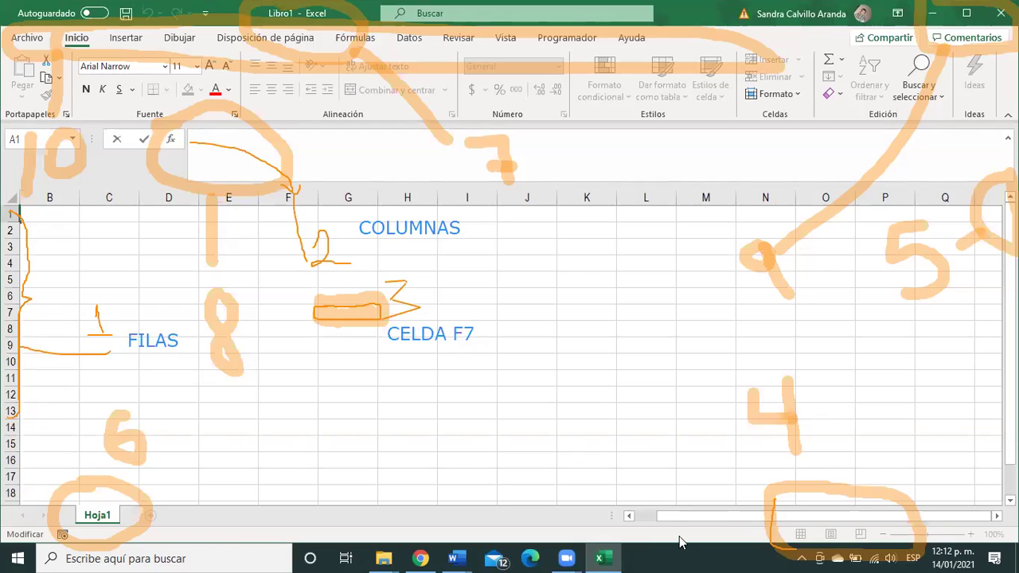
pyautogui.moveTo(1009, 368); pyautogui.dragTo(1009, 371)
pyautogui.scroll(-1, 955, 411)
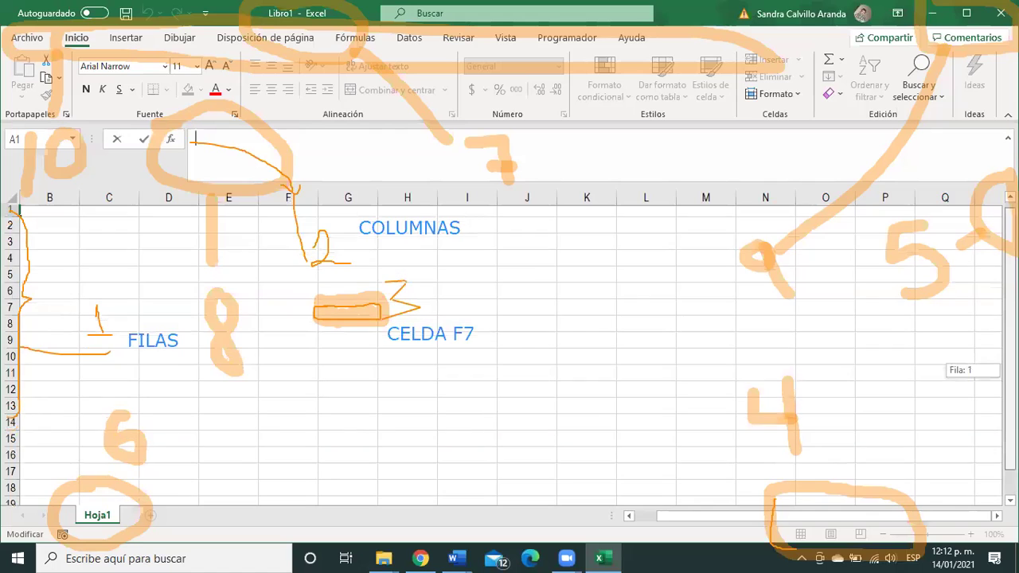
pyautogui.hscroll(-1, 956, 411)
pyautogui.hscroll(1, 955, 411)
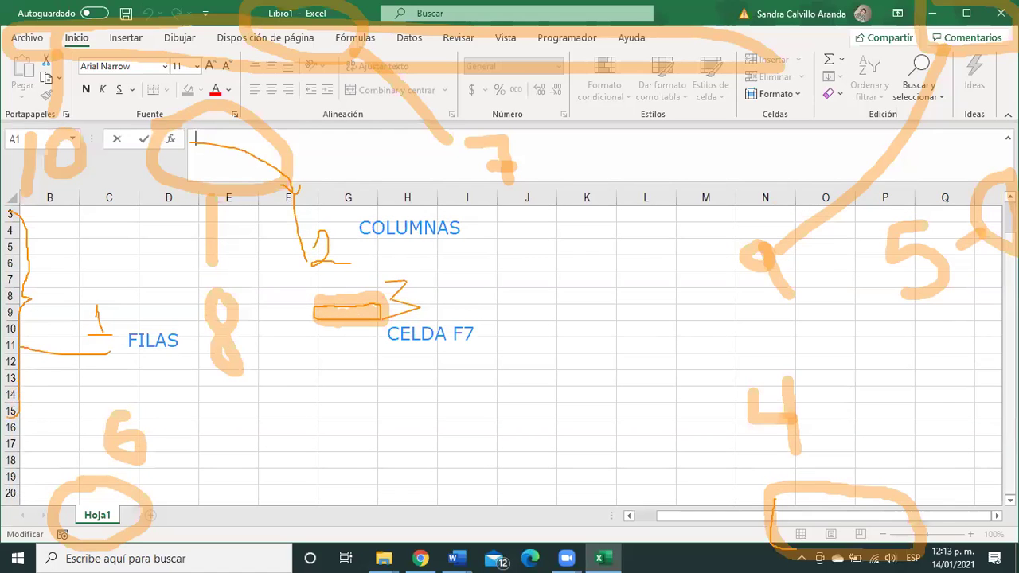
pyautogui.moveTo(1009, 392); pyautogui.dragTo(1009, 388)
pyautogui.scroll(-1, 921, 397)
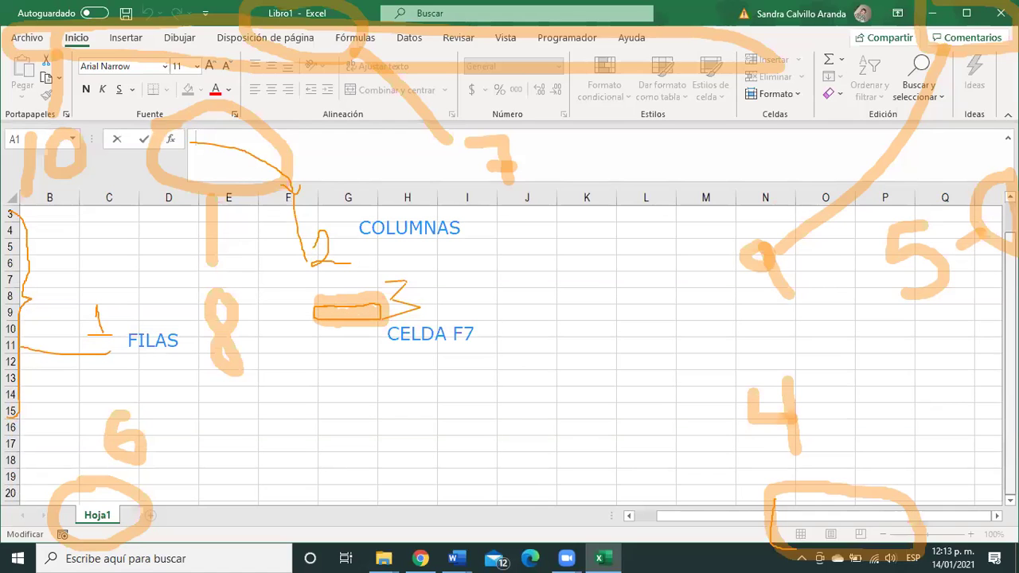
pyautogui.scroll(1, 921, 397)
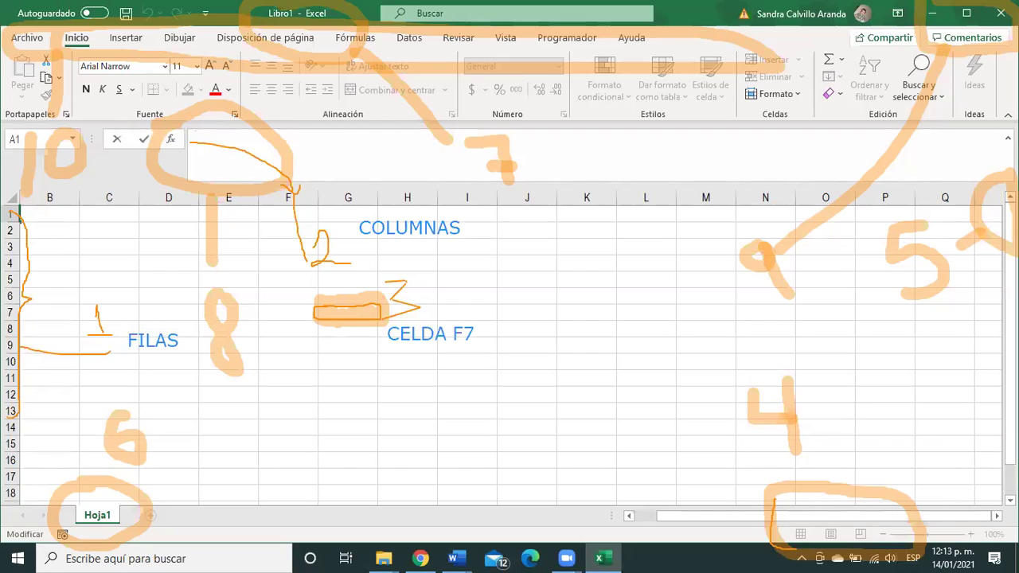
pyautogui.moveTo(1010, 420); pyautogui.dragTo(1010, 427)
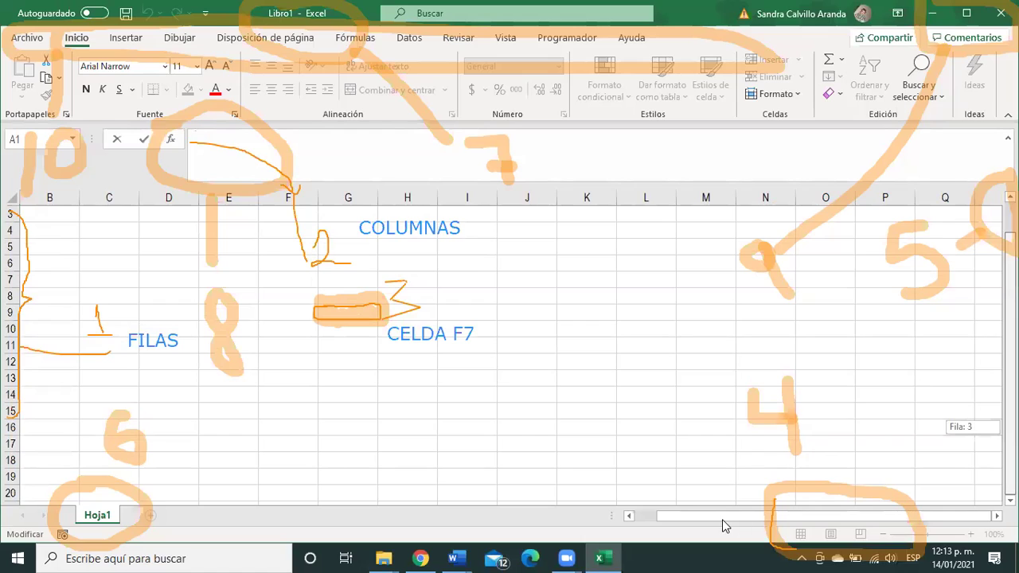
pyautogui.press('Escape')
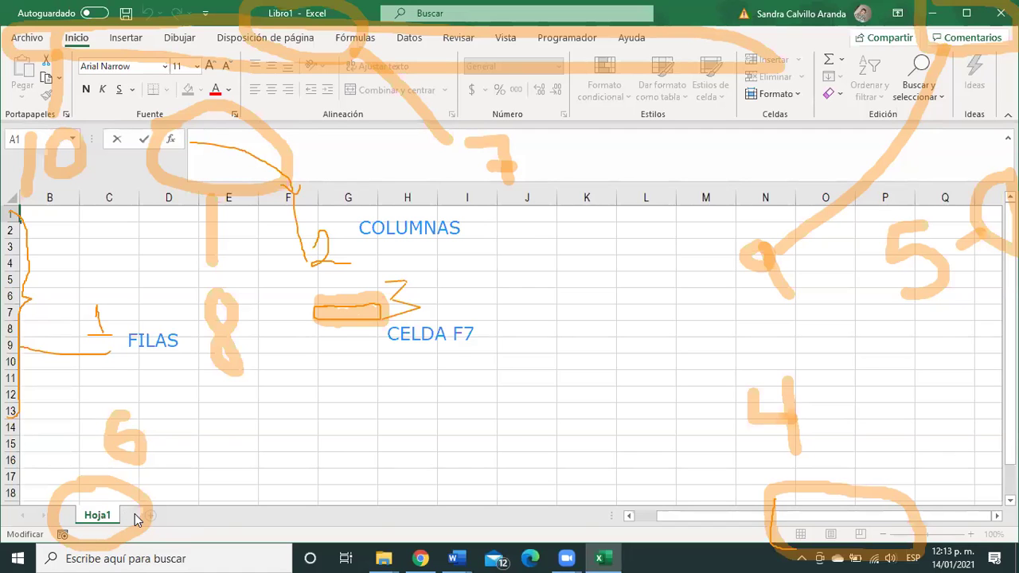
pyautogui.hotkey('ctrl', 'n')
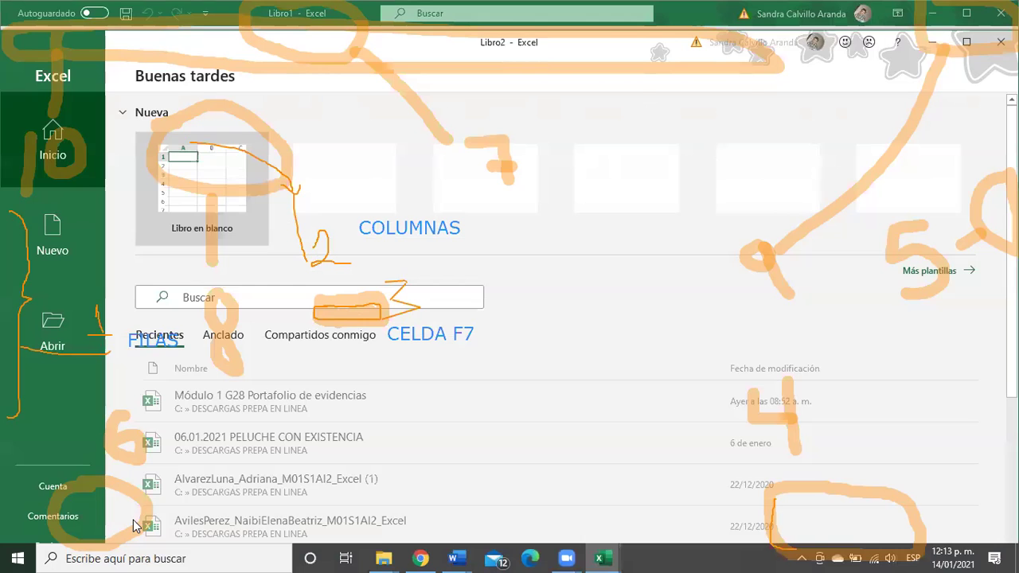
pyautogui.hotkey('alt', 'Tab')
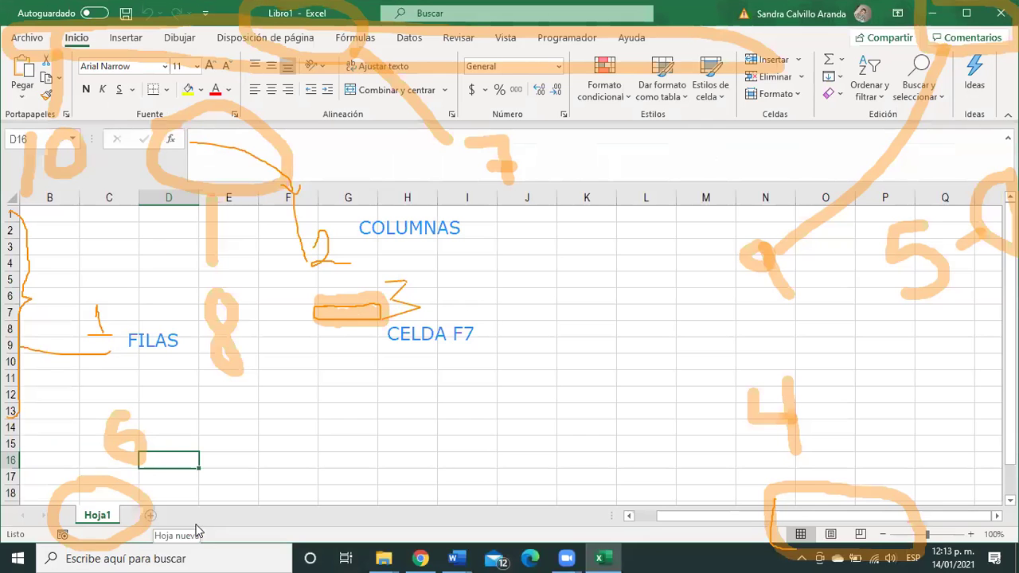
# Add two new worksheets after Hoja1 and rename the last one as ARCHIVO
pyautogui.click(150, 516)
pyautogui.click(195, 516)
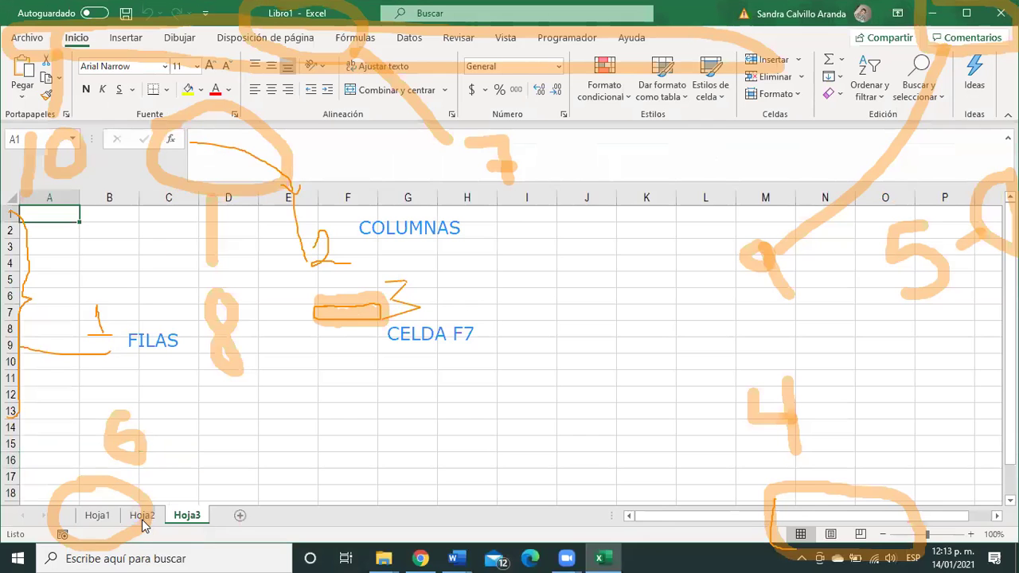
pyautogui.rightClick(187, 517)
pyautogui.rightClick(177, 521)
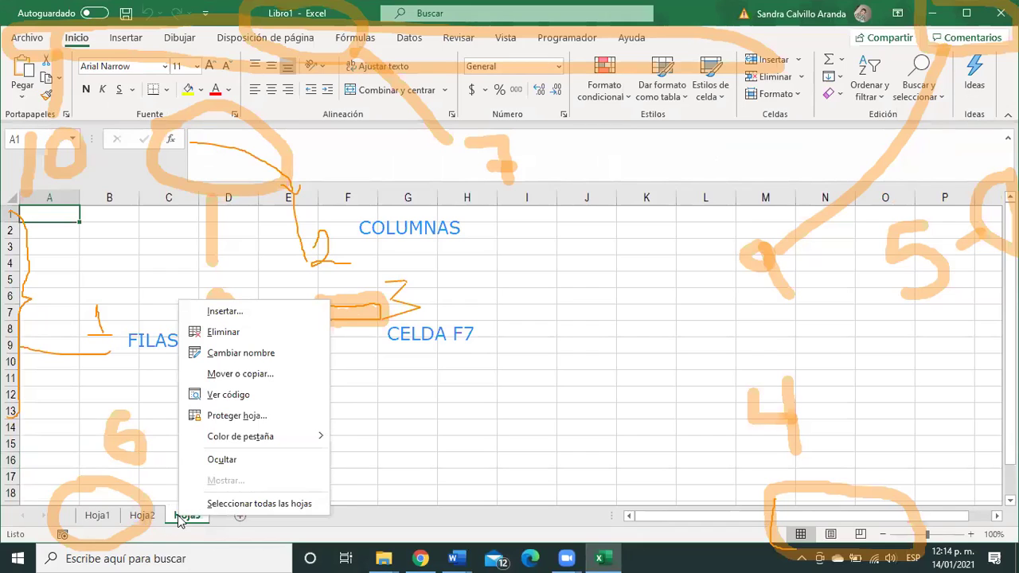
pyautogui.click(230, 353)
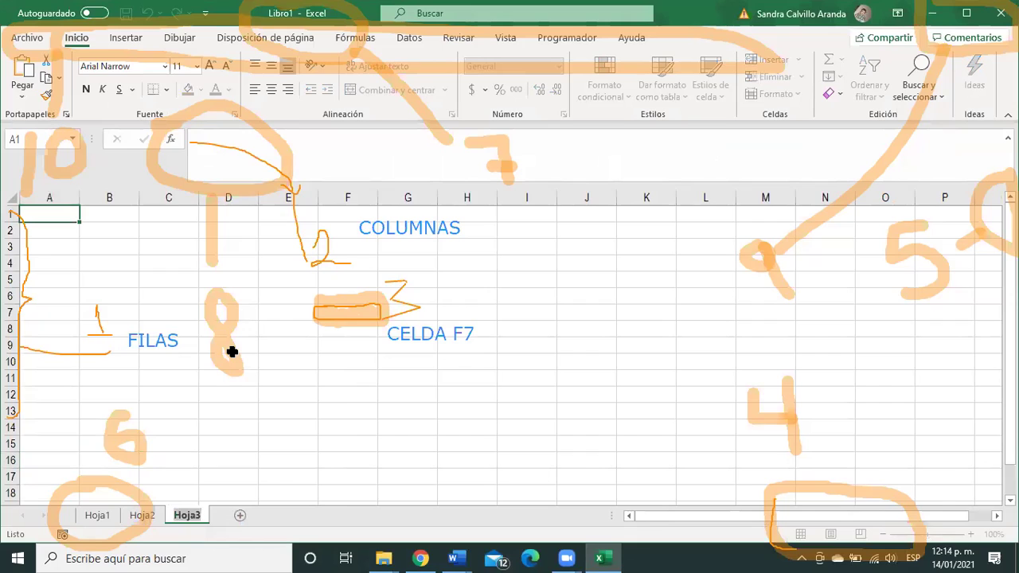
pyautogui.write('ARC')
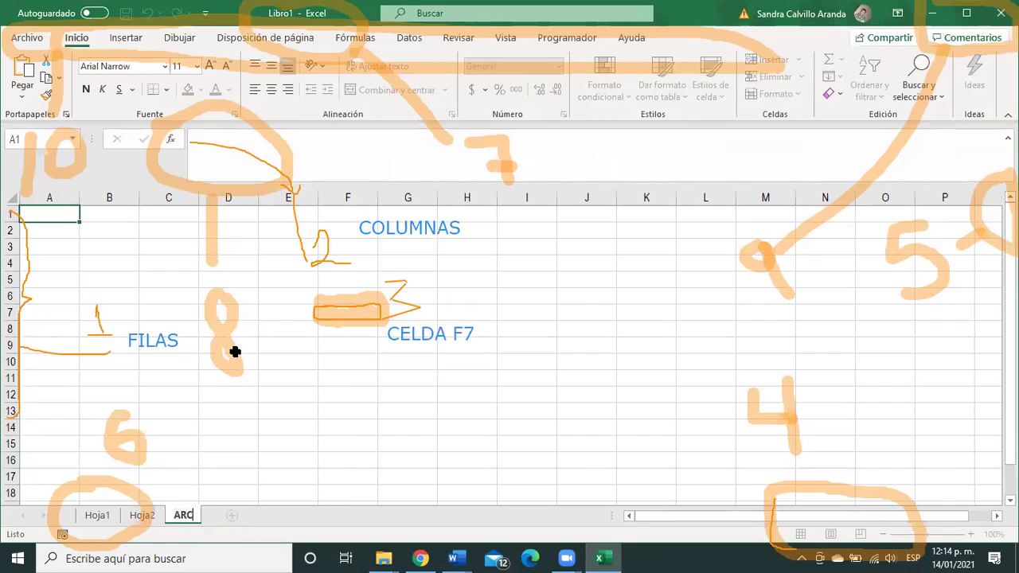
pyautogui.write('HIVO')
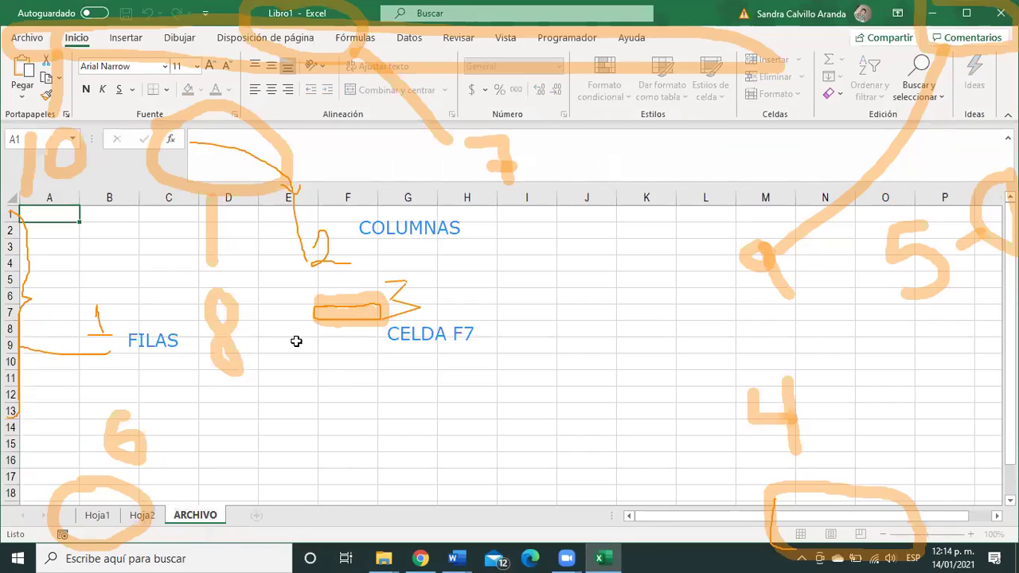
pyautogui.click(228, 476)
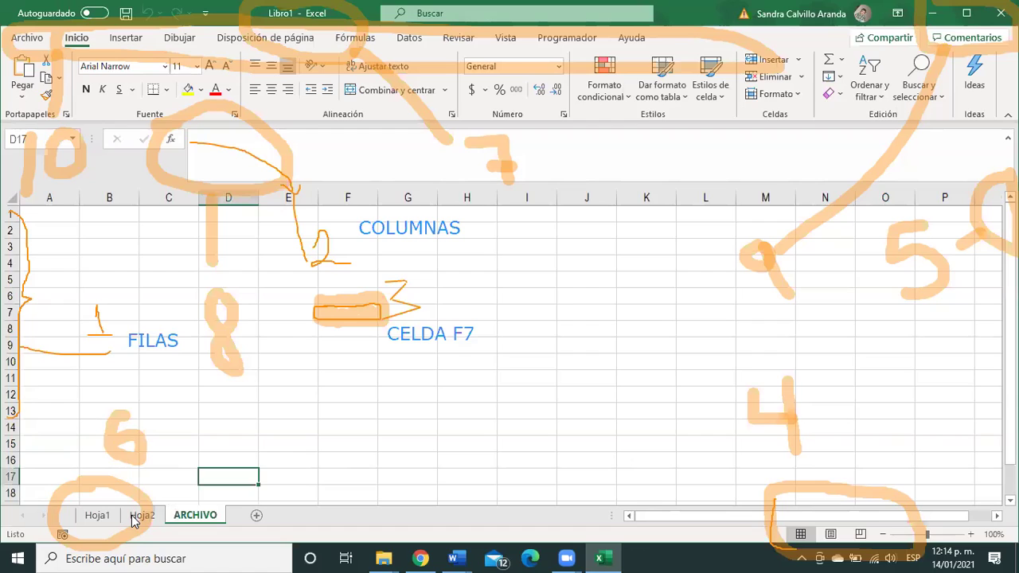
# Insert two more worksheets after the ARCHIVO sheet
pyautogui.hotkey('shift', 'F11')
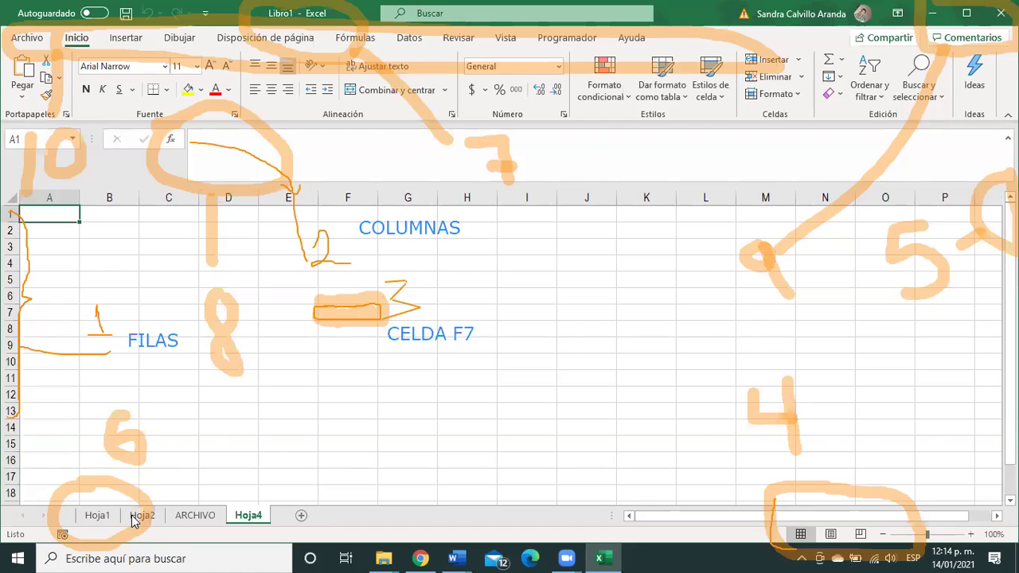
pyautogui.hotkey('shift', 'F11')
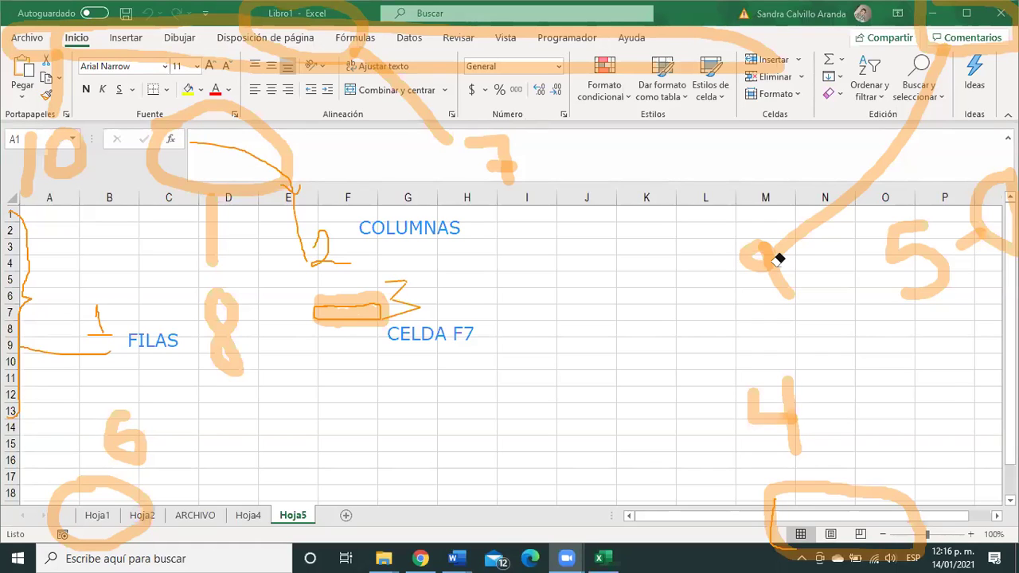
# Erase all the drawn and text annotations over the Excel window
pyautogui.moveTo(740, 267)
pyautogui.mouseDown()
pyautogui.moveTo(794, 236)
pyautogui.moveTo(936, 13)
pyautogui.moveTo(909, 262)
pyautogui.moveTo(791, 366)
pyautogui.moveTo(760, 541)
pyautogui.moveTo(764, 520)
pyautogui.moveTo(448, 313)
pyautogui.moveTo(307, 328)
pyautogui.moveTo(207, 300)
pyautogui.moveTo(77, 532)
pyautogui.moveTo(12, 202)
pyautogui.moveTo(115, 288)
pyautogui.moveTo(19, 134)
pyautogui.moveTo(32, 172)
pyautogui.moveTo(246, 129)
pyautogui.moveTo(234, 265)
pyautogui.moveTo(309, 200)
pyautogui.moveTo(424, 246)
pyautogui.moveTo(431, 334)
pyautogui.moveTo(403, 244)
pyautogui.moveTo(464, 161)
pyautogui.moveTo(485, 155)
pyautogui.moveTo(243, 12)
pyautogui.mouseUp()
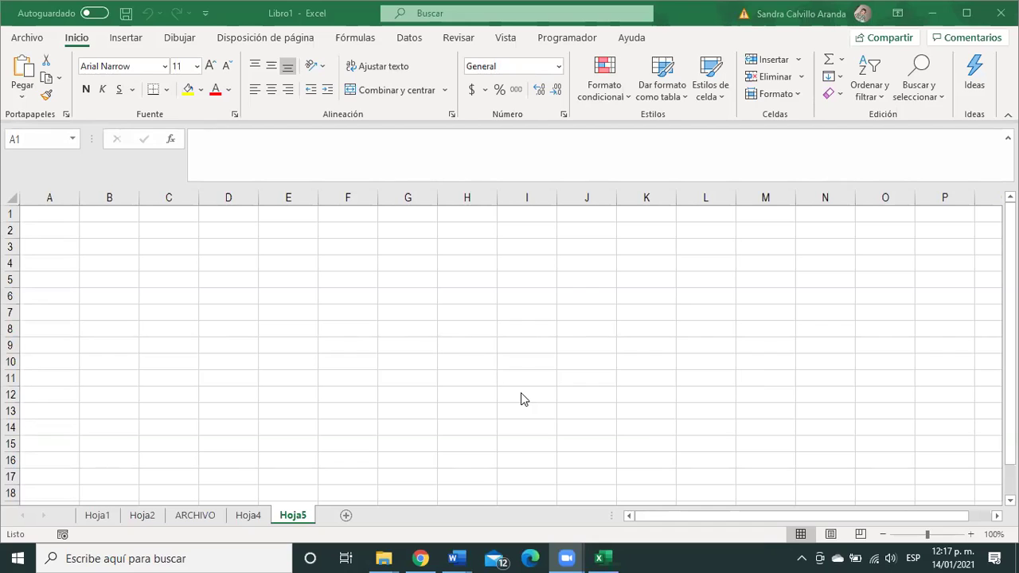
# Switch to Documento1 in Word and write the heading "PRACTICA NÚMERO 1" on the first line
pyautogui.moveTo(454, 557)
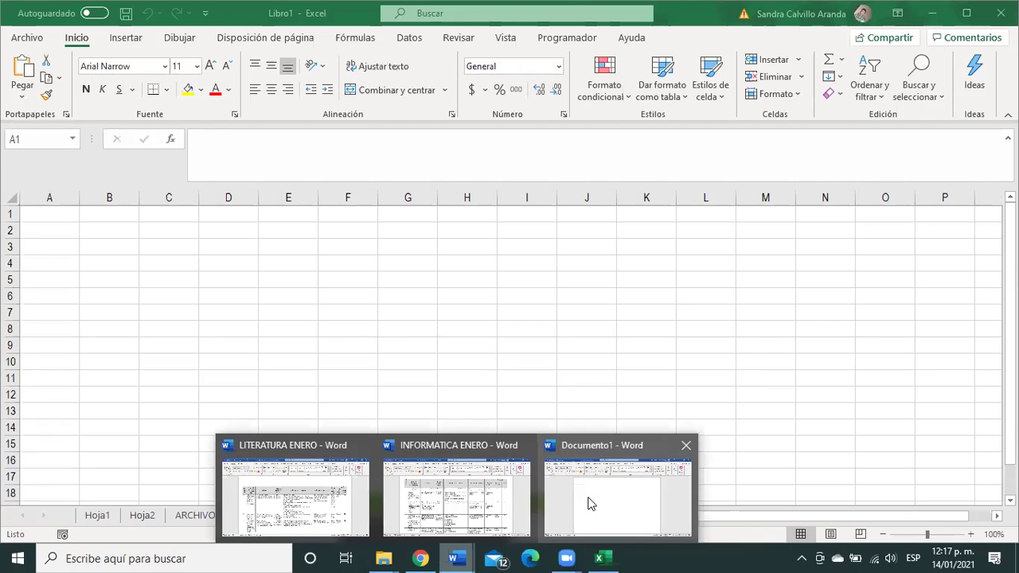
pyautogui.click(586, 500)
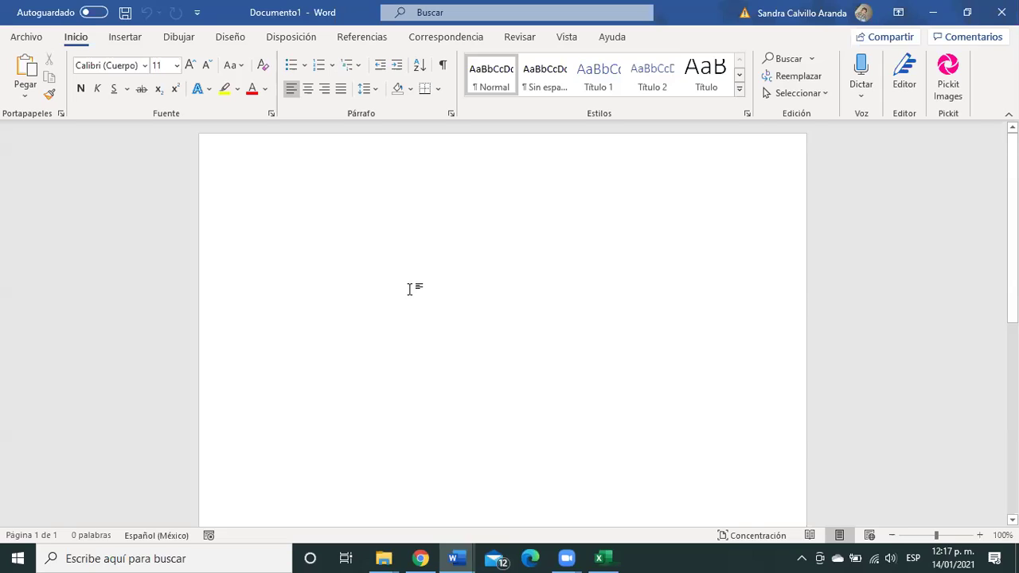
pyautogui.write('PRA')
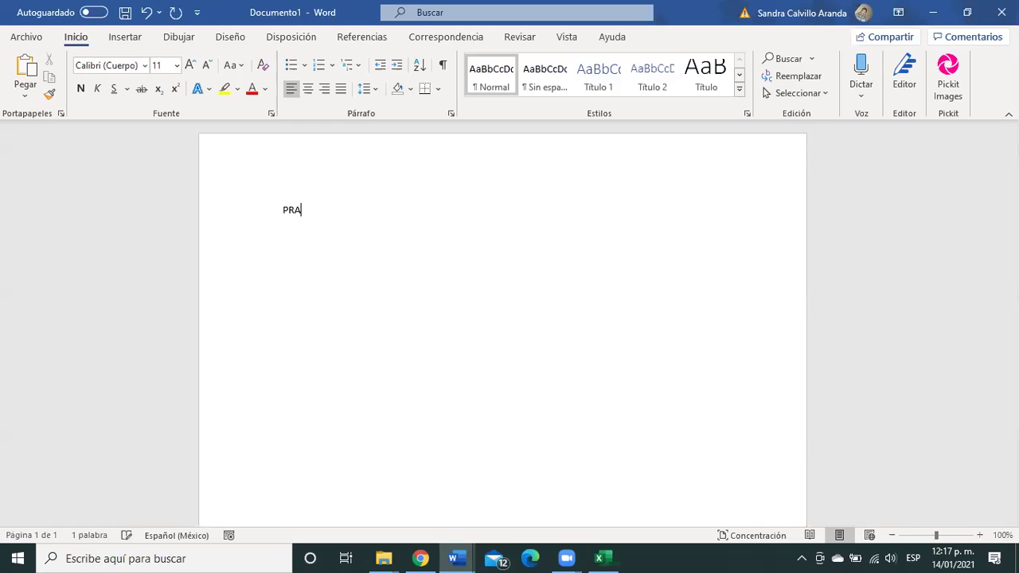
pyautogui.write('CTICA NUMER')
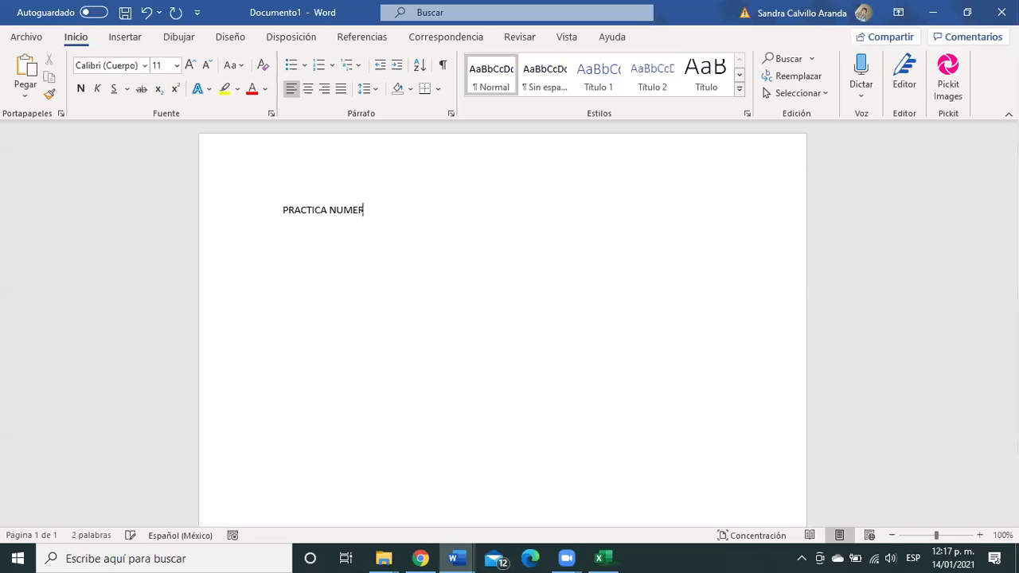
pyautogui.write('O 1')
pyautogui.press('Return')
pyautogui.click(342, 211)
pyautogui.press('BackSpace')
pyautogui.write('Ú')
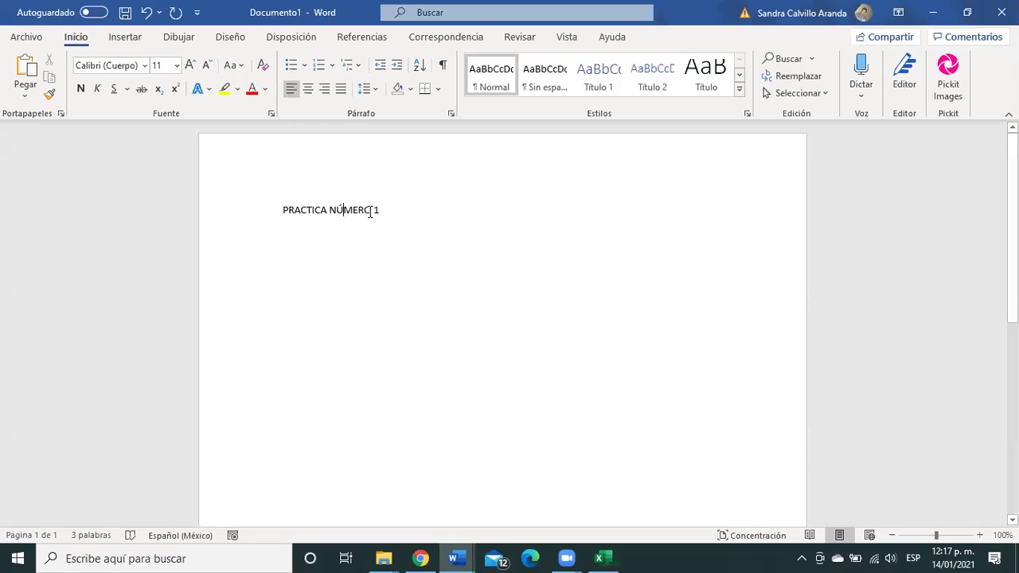
# Center the heading, make it bold, and place the cursor on the empty line below it
pyautogui.click(307, 89)
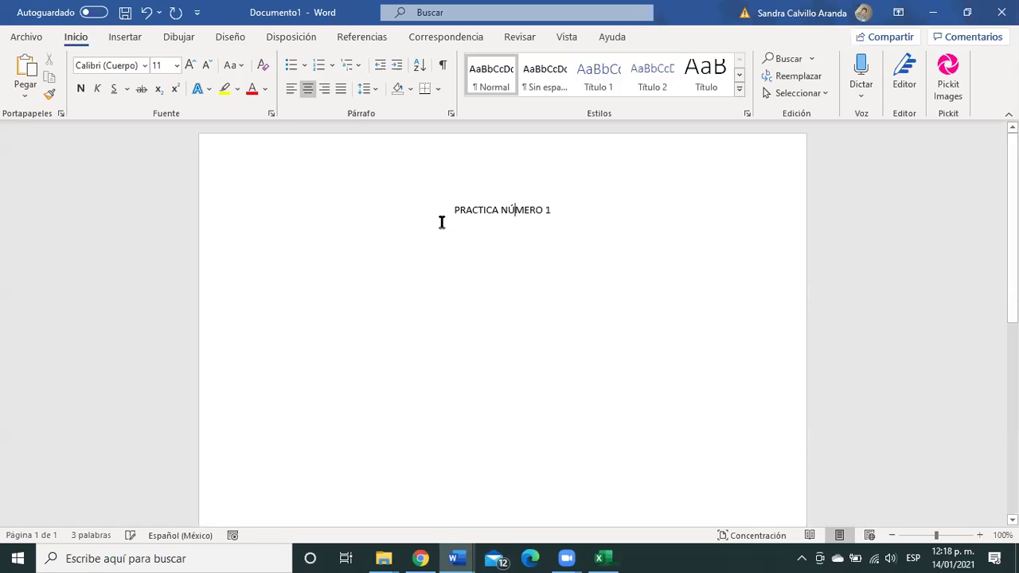
pyautogui.moveTo(482, 214); pyautogui.dragTo(618, 216)
pyautogui.click(80, 88)
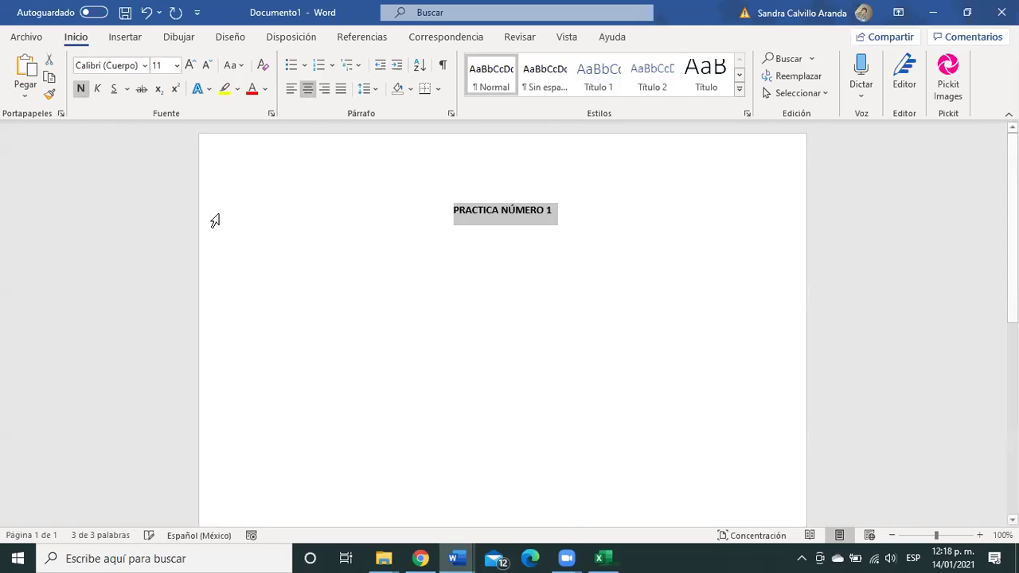
pyautogui.click(322, 310)
pyautogui.click(562, 246)
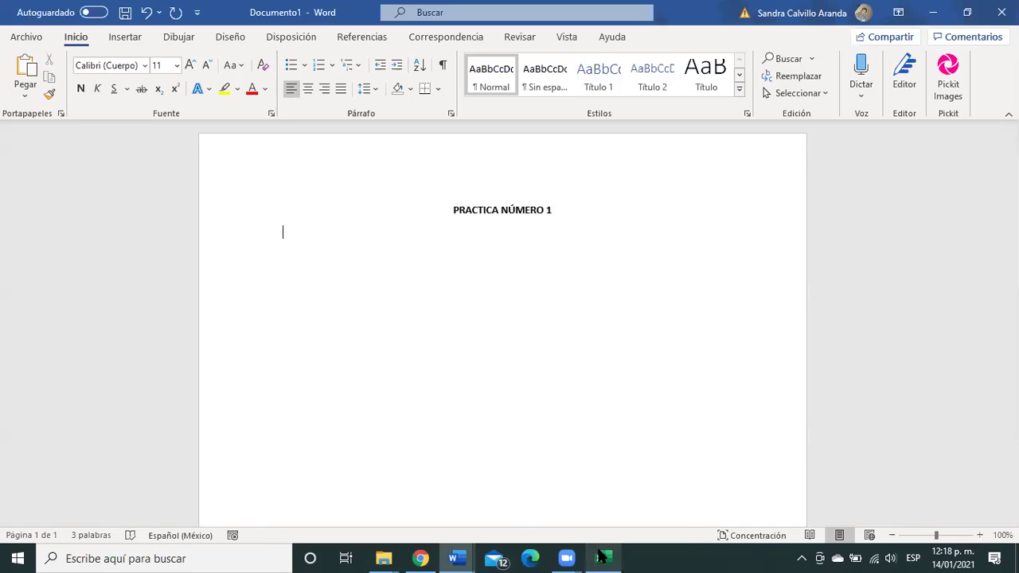
# Switch to Excel, capture a screenshot of the window with the blank Hoja5 sheet, and paste it below the heading in Word's Documento1
pyautogui.moveTo(601, 557)
pyautogui.click(618, 523)
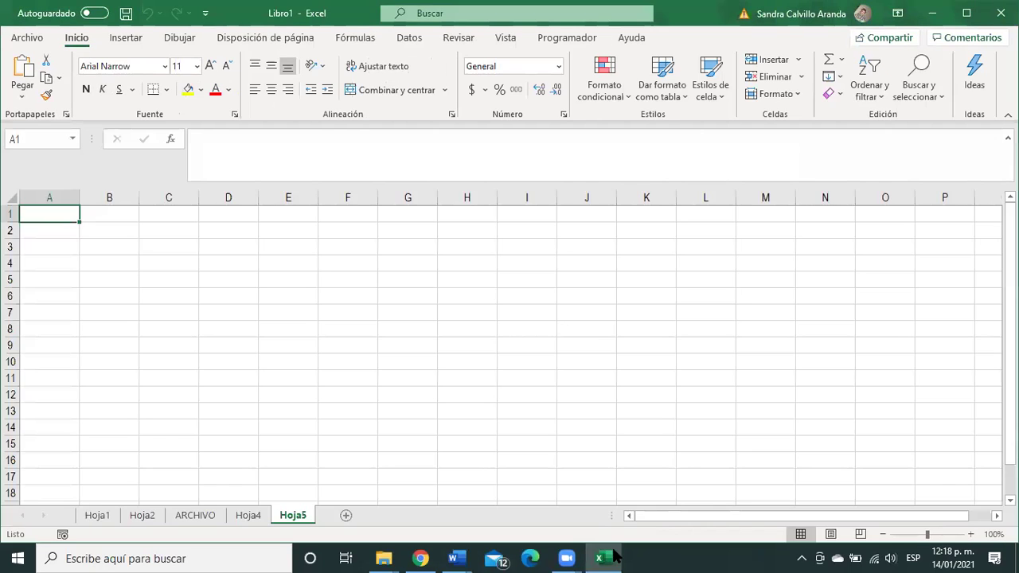
pyautogui.click(603, 557)
pyautogui.click(604, 557)
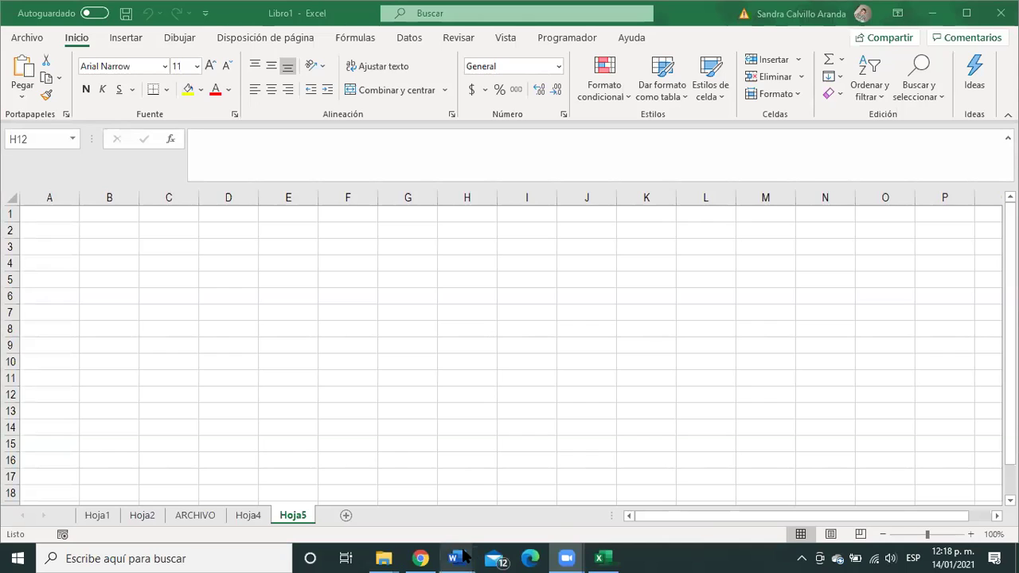
pyautogui.moveTo(455, 557)
pyautogui.moveTo(592, 510)
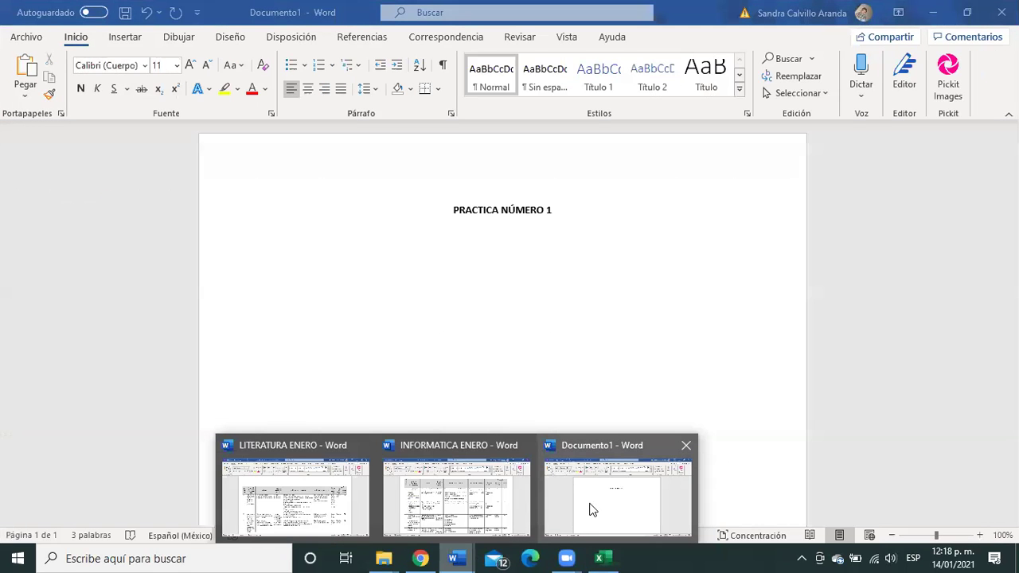
pyautogui.click(592, 511)
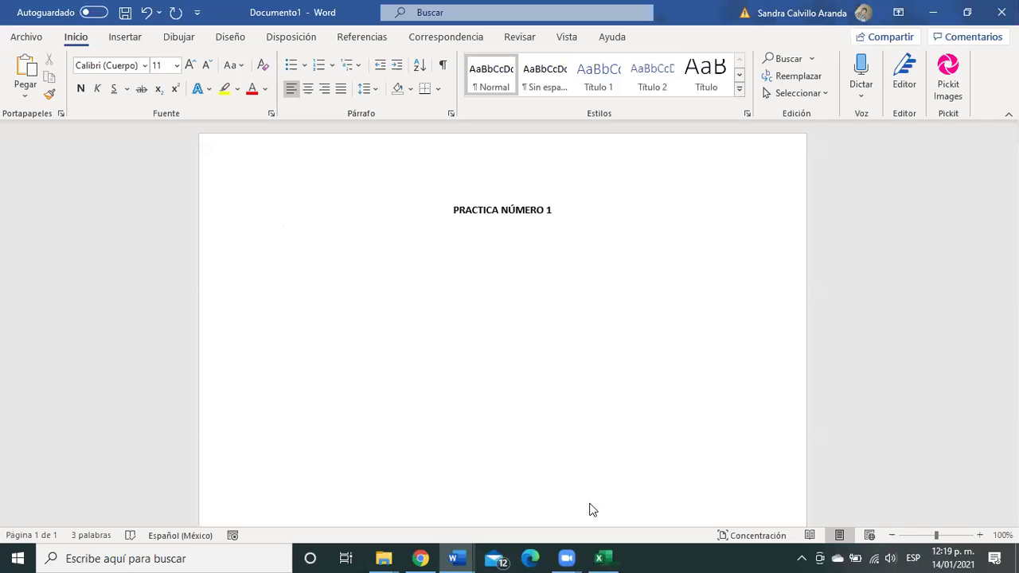
pyautogui.hotkey('ctrl', 'v')
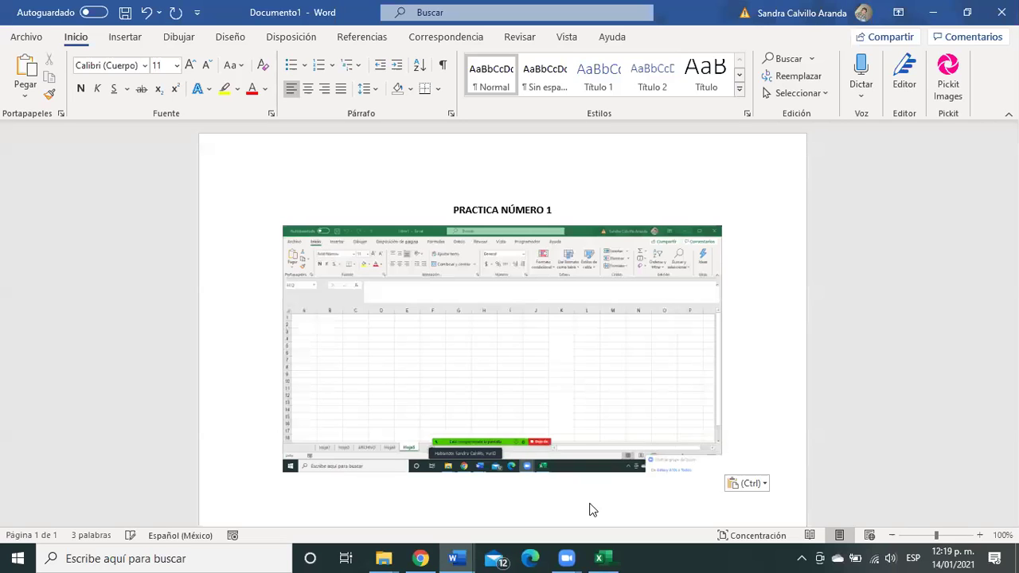
# Insert two blank lines between the heading and the pasted screenshot, and select the screenshot
pyautogui.click(580, 388)
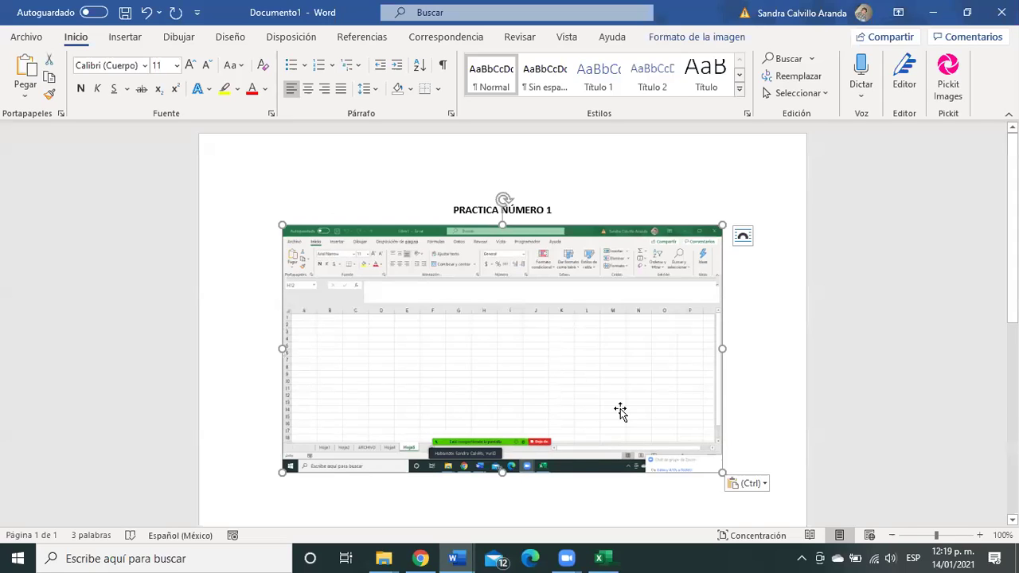
pyautogui.click(565, 209)
pyautogui.press('Return')
pyautogui.press('Return')
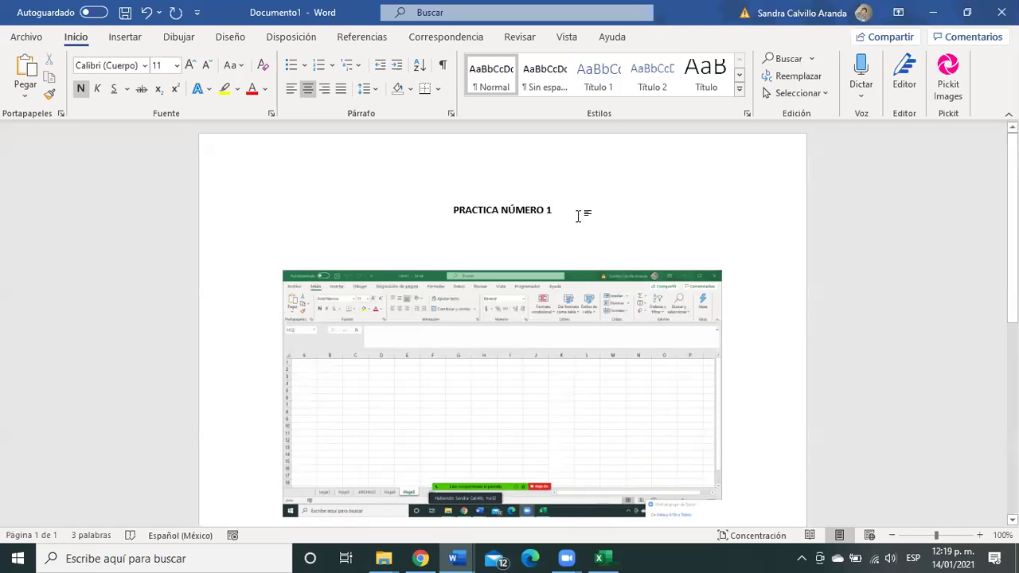
pyautogui.scroll(-3, 581, 223)
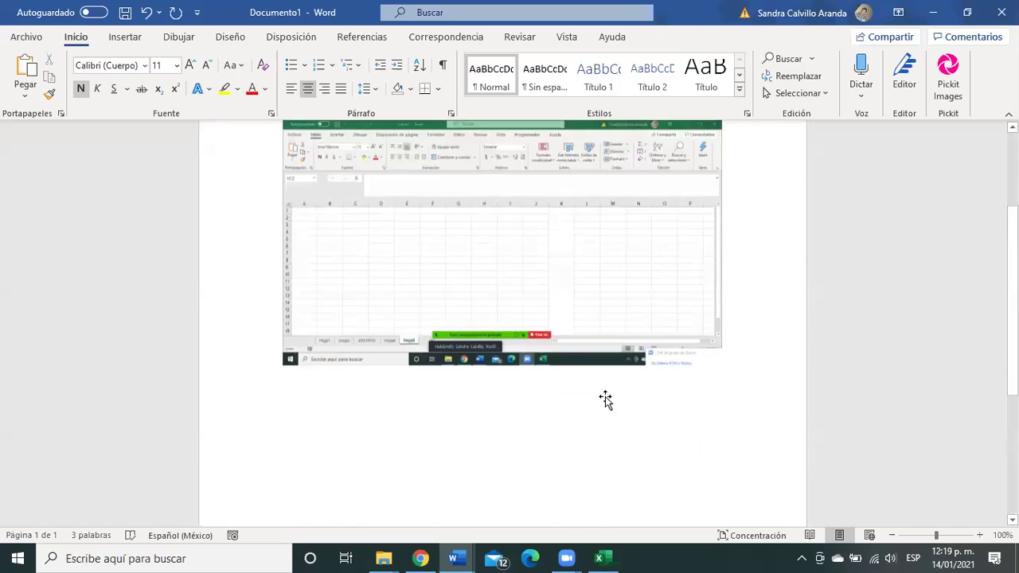
pyautogui.scroll(1, 605, 400)
pyautogui.click(634, 440)
pyautogui.hotkey('shift', 'Up')
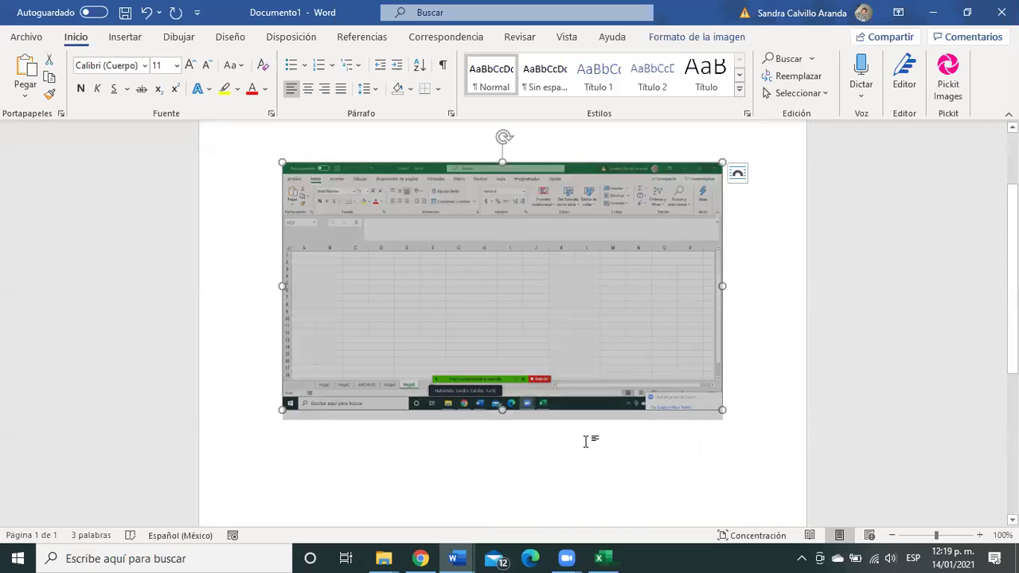
pyautogui.click(422, 557)
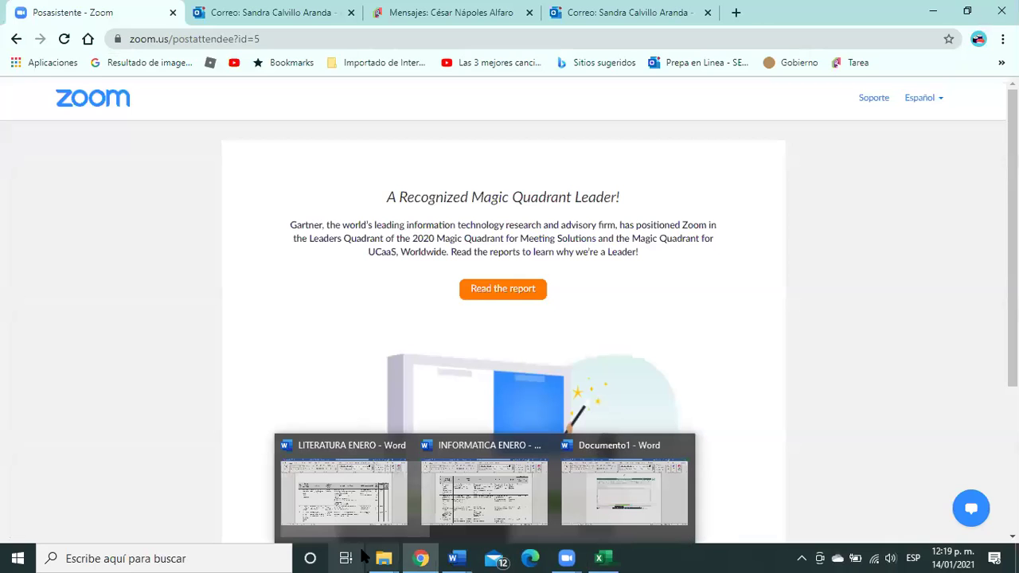
pyautogui.moveTo(454, 557)
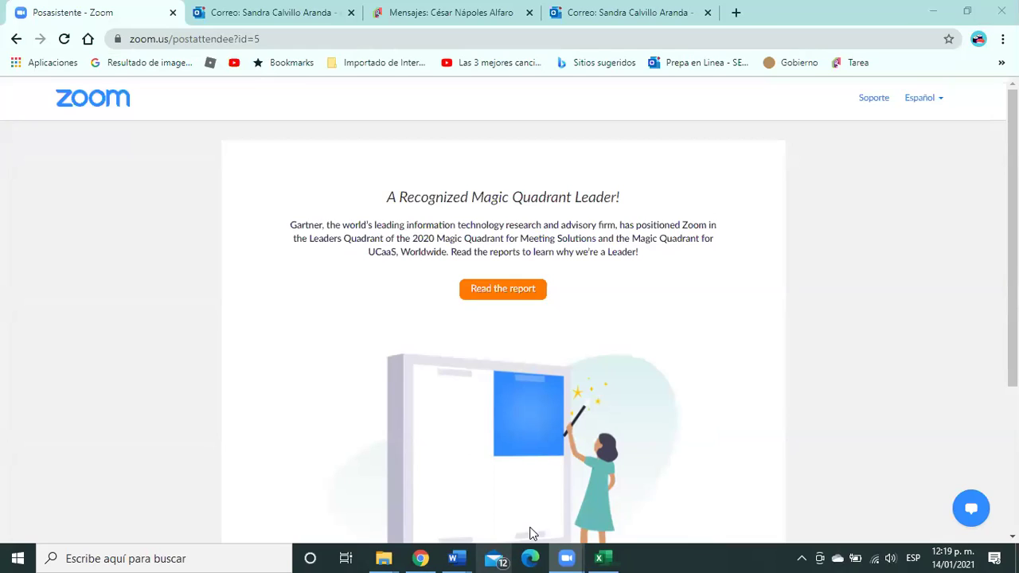
pyautogui.moveTo(569, 556)
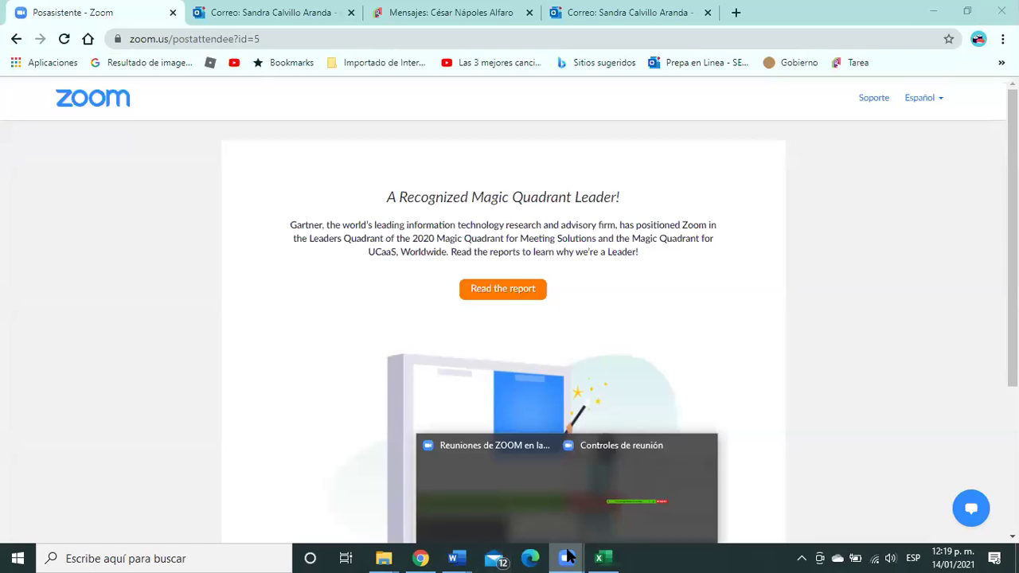
pyautogui.click(628, 473)
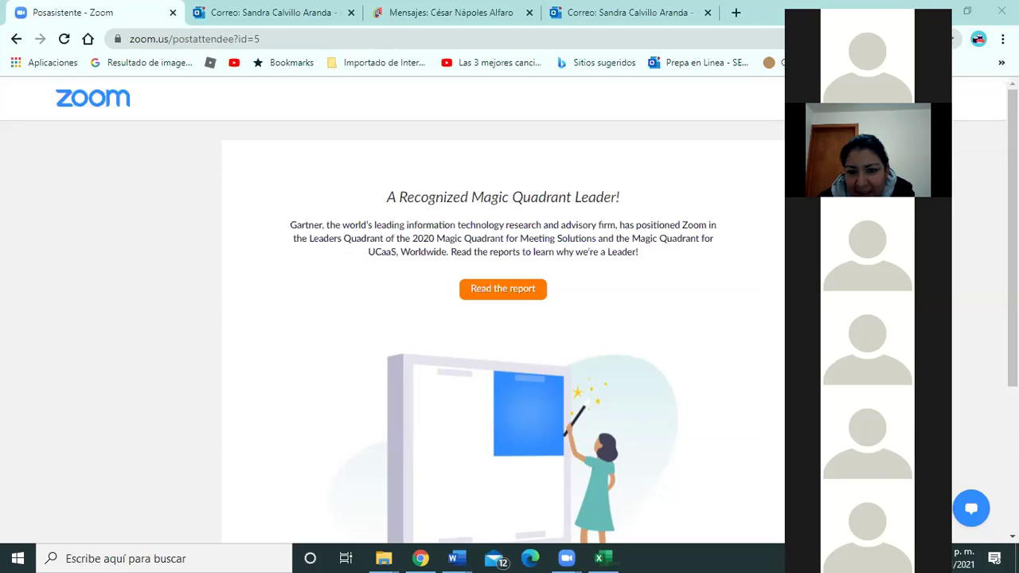
pyautogui.moveTo(468, 551)
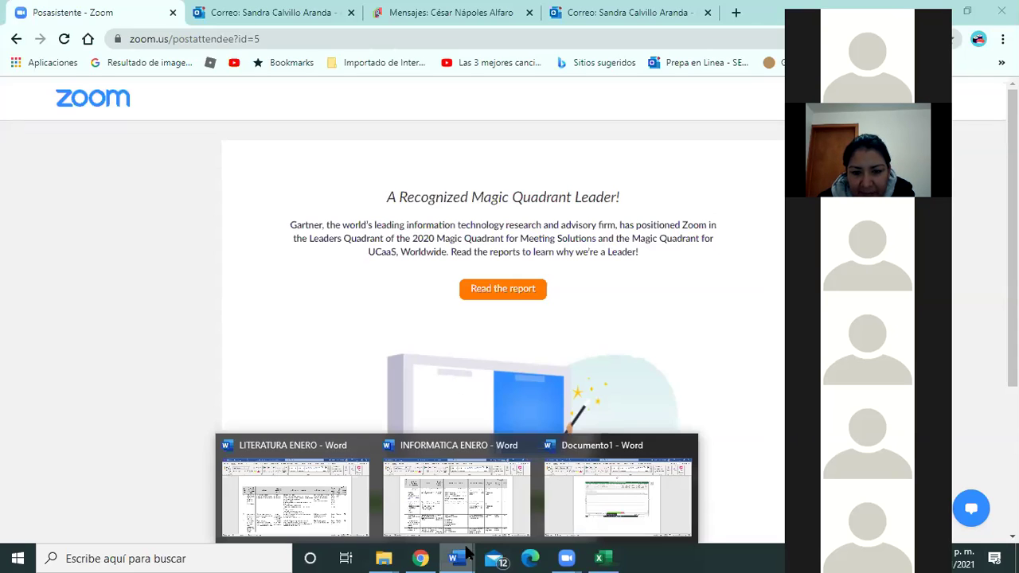
pyautogui.click(595, 491)
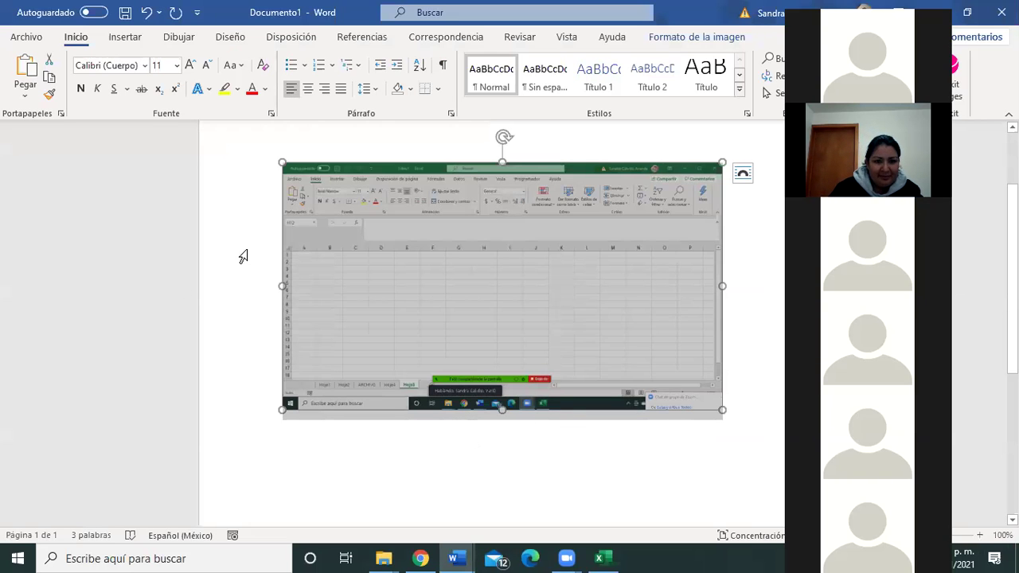
# Select the pasted screenshot, mark its taskbar strip with a freehand annotation line, and clear the mark
pyautogui.click(369, 291)
pyautogui.click(391, 284)
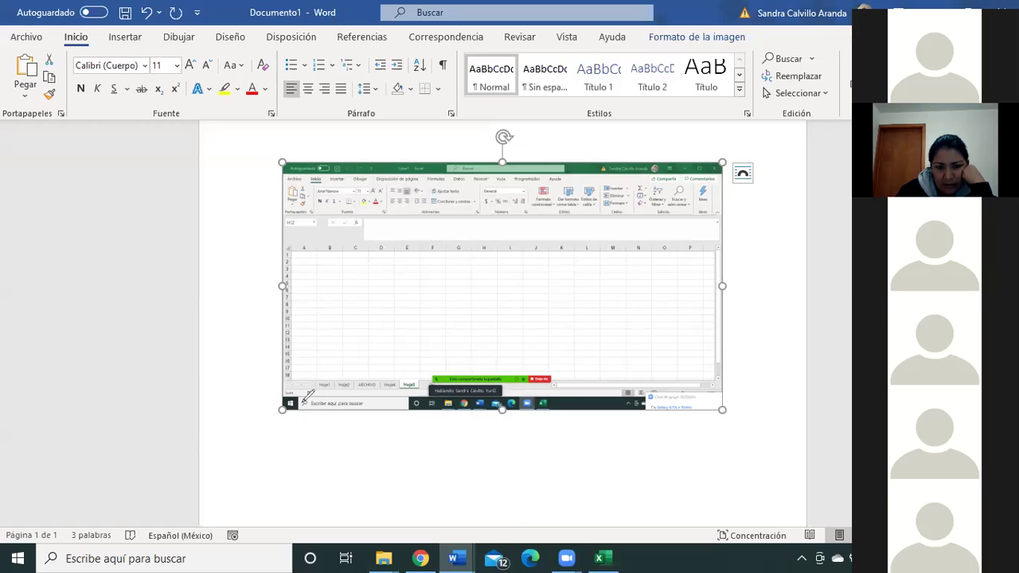
pyautogui.moveTo(302, 405)
pyautogui.mouseDown()
pyautogui.moveTo(404, 416)
pyautogui.moveTo(616, 404)
pyautogui.mouseUp()
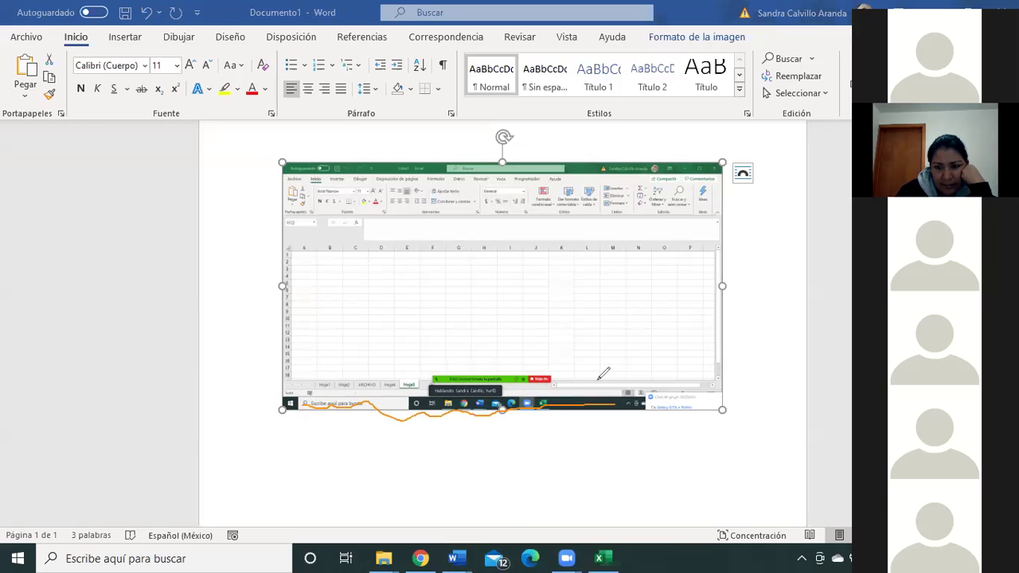
pyautogui.click(575, 408)
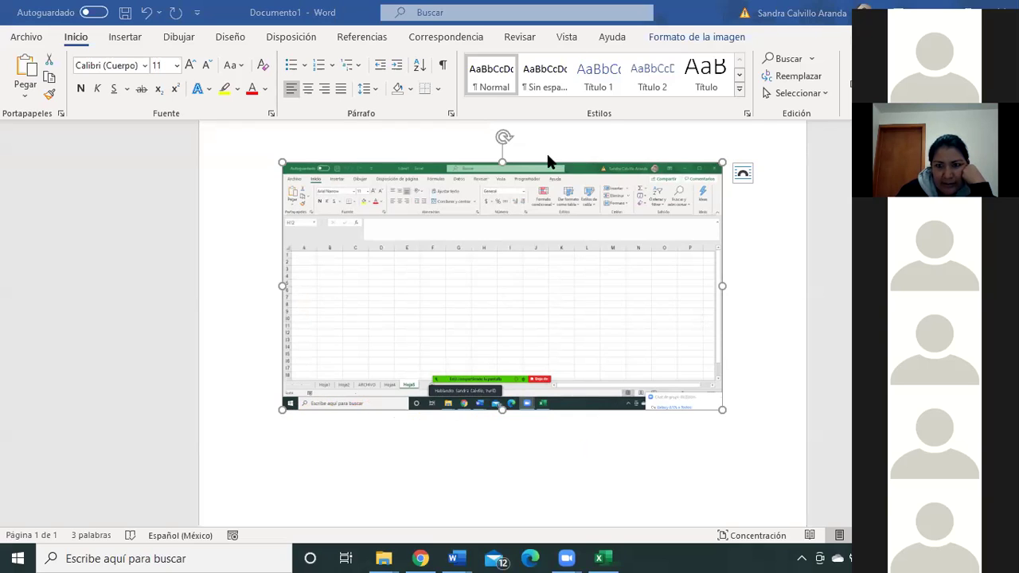
# Crop the taskbar strip off the bottom edge of the pasted Excel screenshot
pyautogui.click(701, 44)
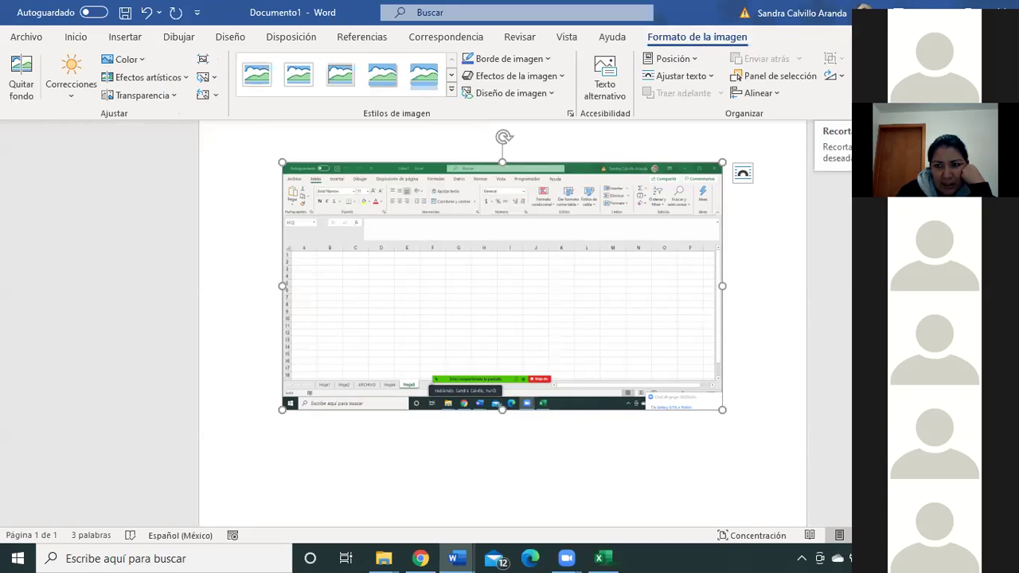
pyautogui.click(849, 80)
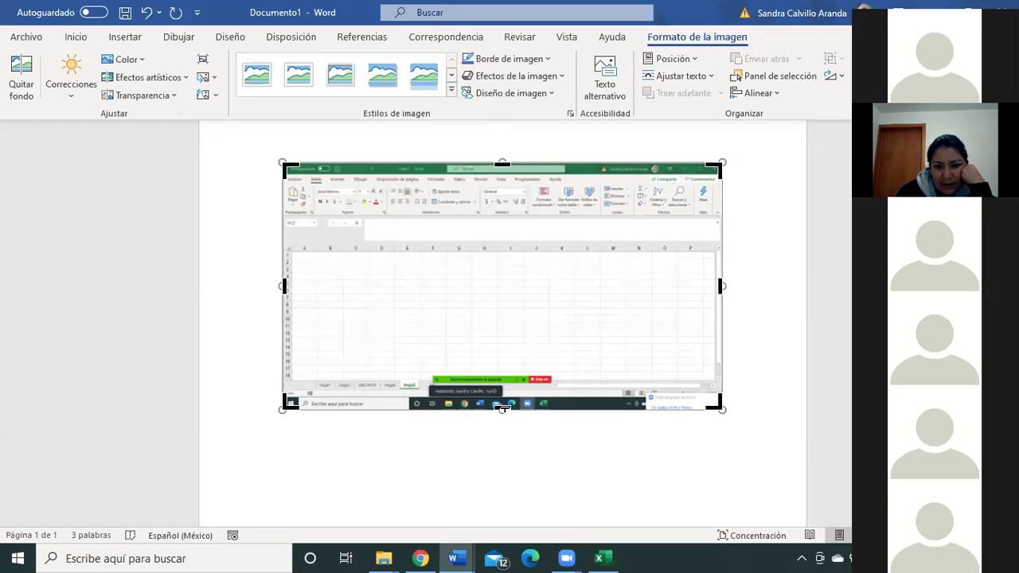
pyautogui.moveTo(503, 409); pyautogui.dragTo(505, 390)
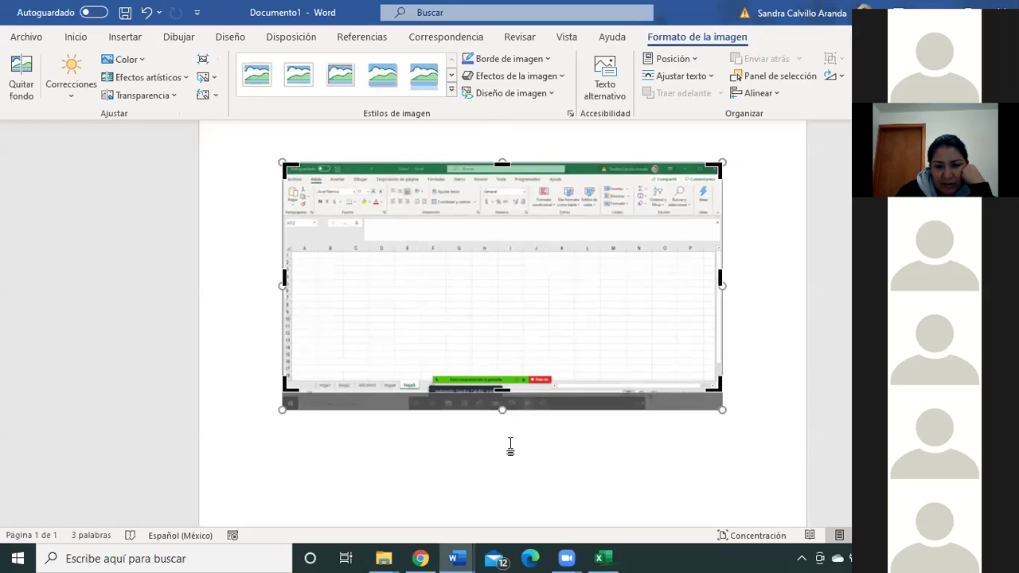
pyautogui.press('Escape')
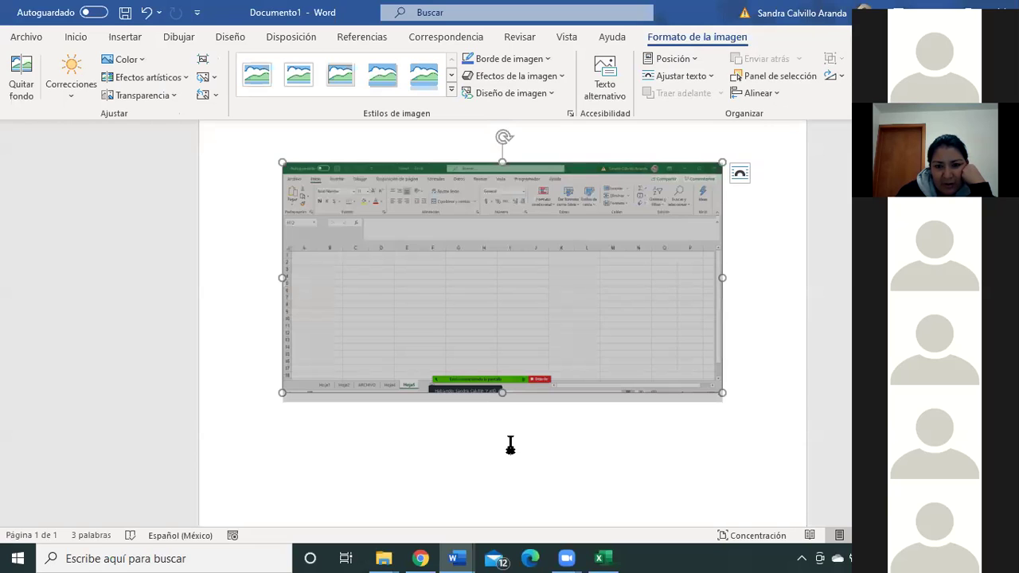
pyautogui.click(501, 422)
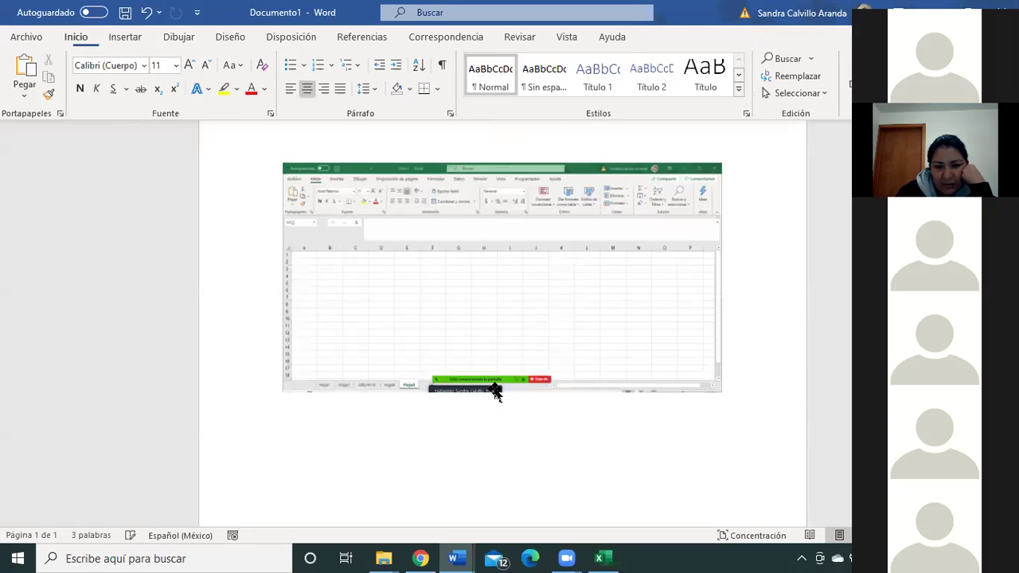
# Reopen the crop of the Excel screenshot, readjust its bottom edge to just above the taskbar strip, and deselect it
pyautogui.click(466, 314)
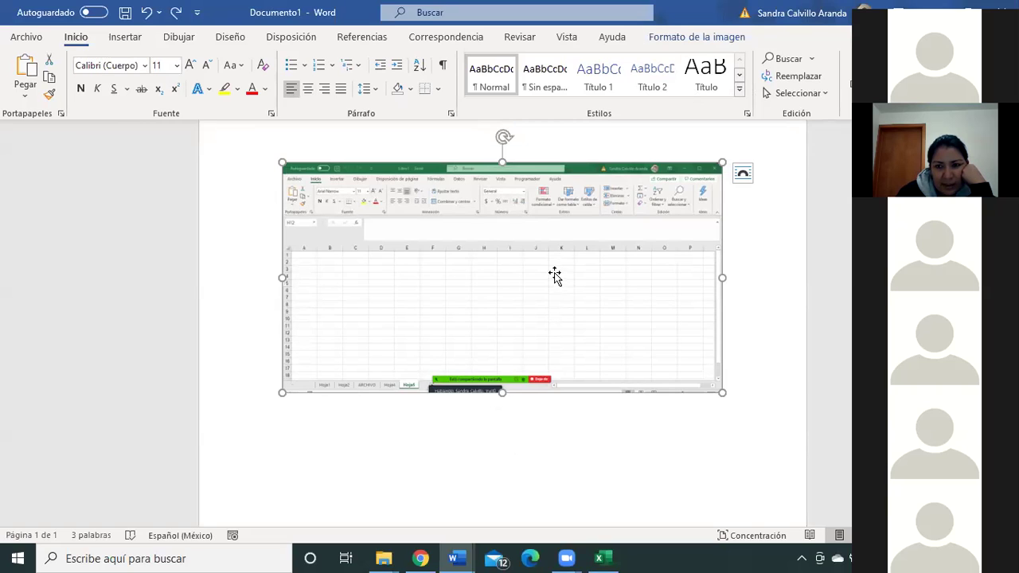
pyautogui.click(691, 40)
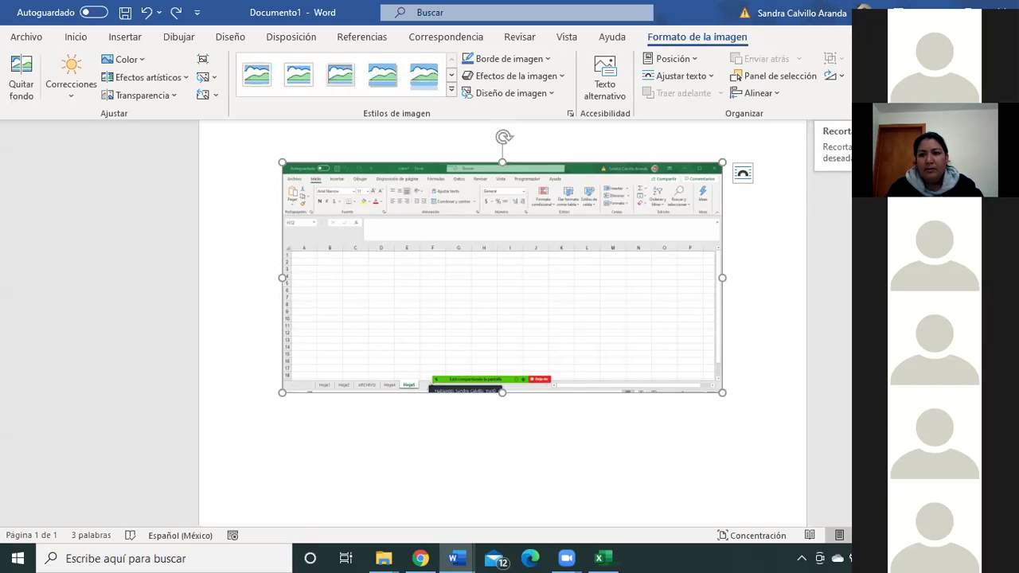
pyautogui.click(868, 76)
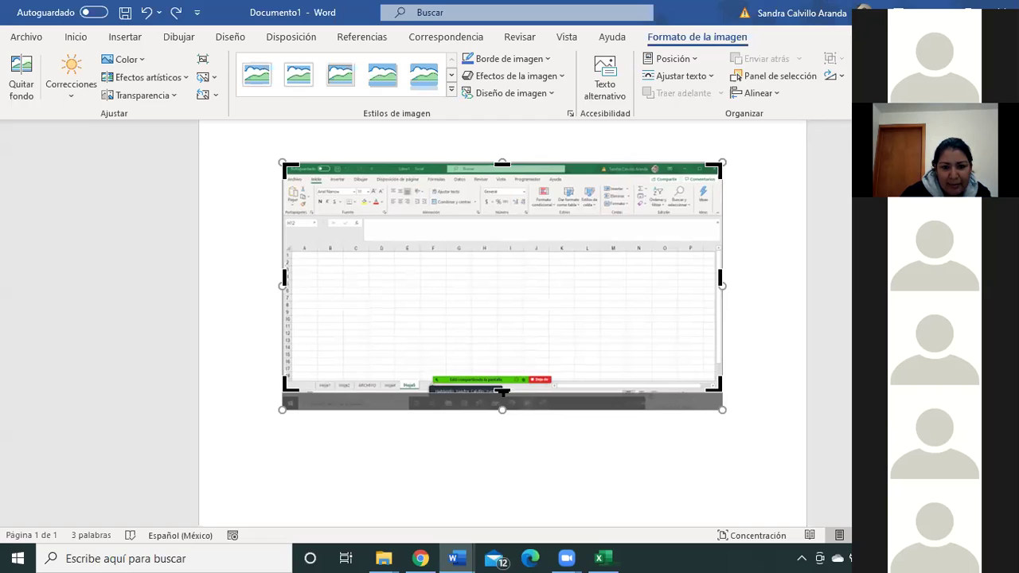
pyautogui.press('Escape')
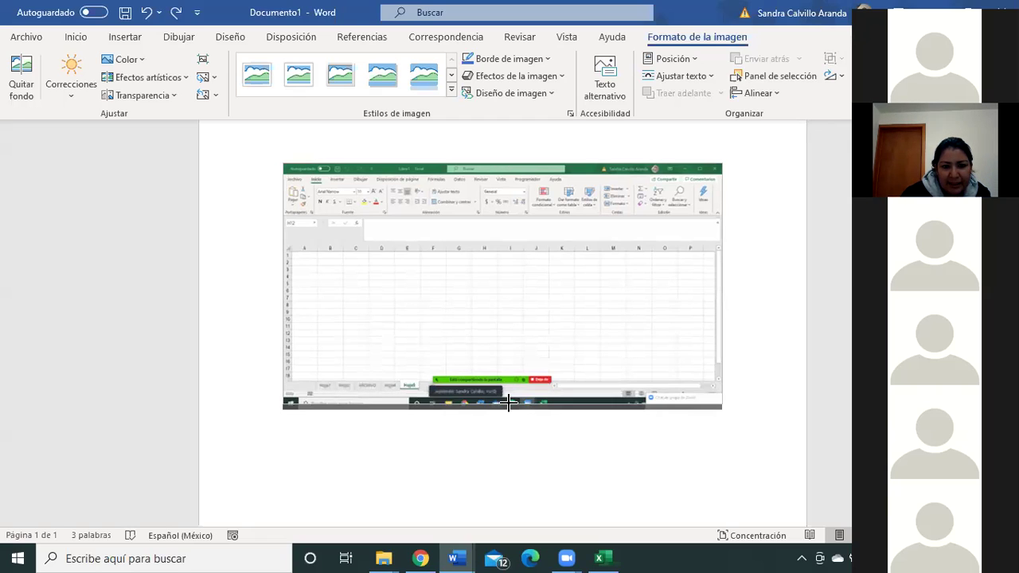
pyautogui.click(513, 396)
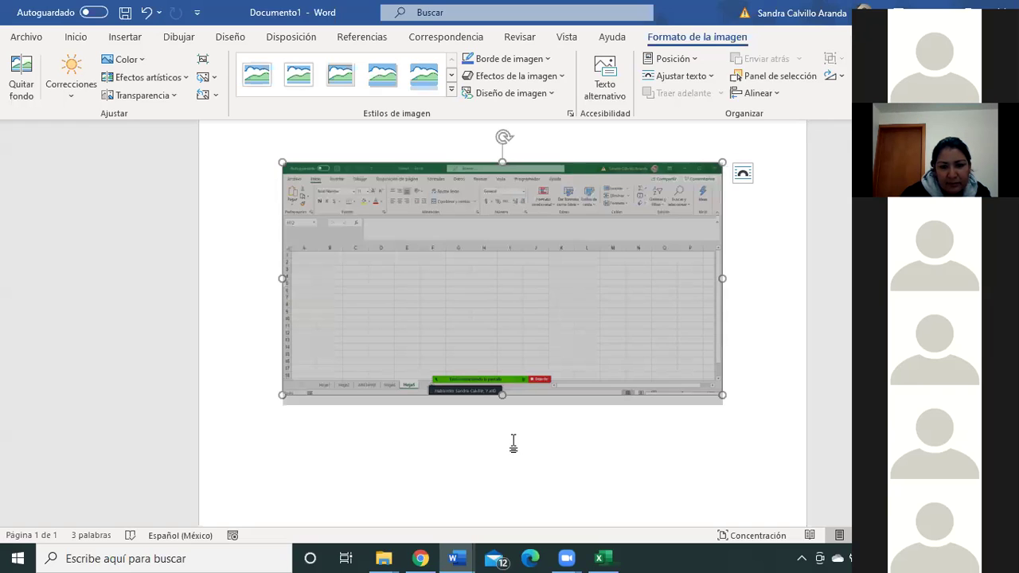
pyautogui.click(465, 148)
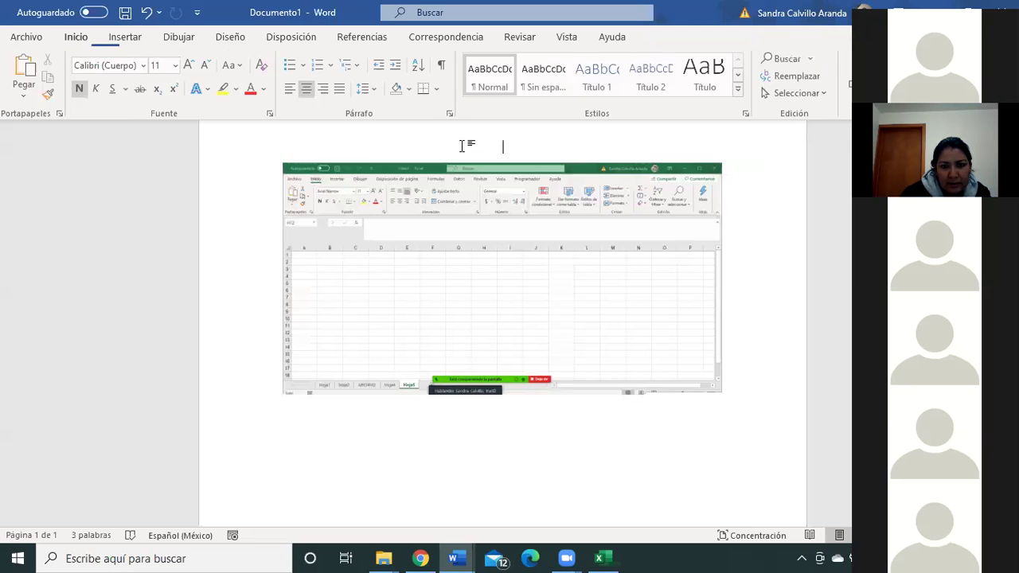
# Enlarge the cropped screenshot to about 11.35 cm high and 17.04 cm wide
pyautogui.click(544, 318)
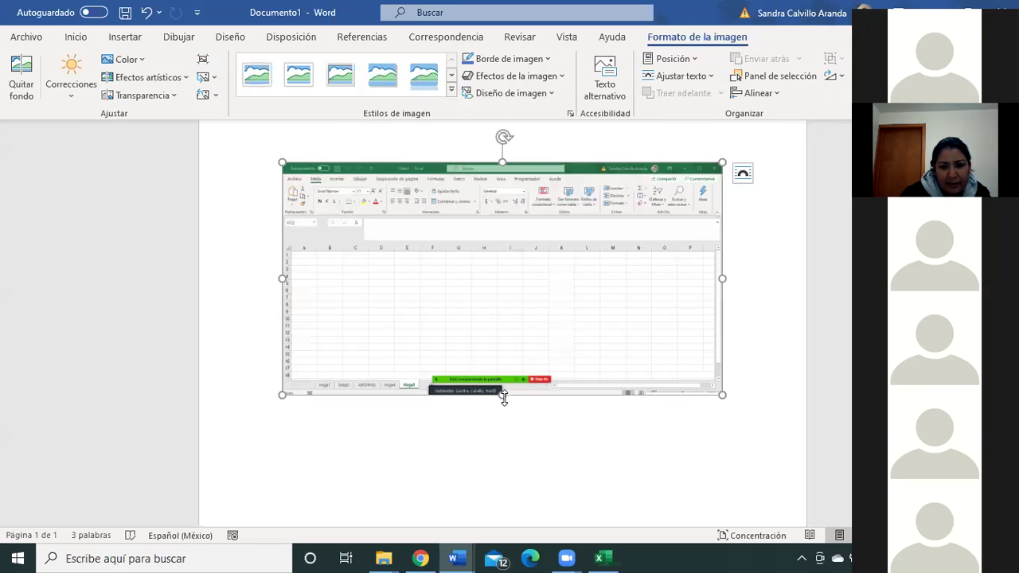
pyautogui.moveTo(502, 394); pyautogui.dragTo(502, 482)
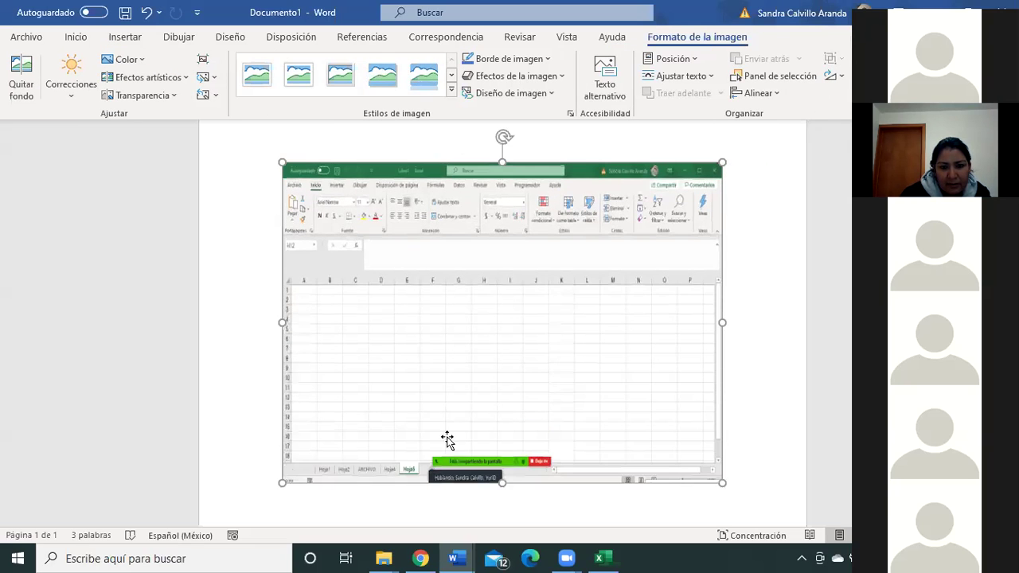
pyautogui.moveTo(283, 323); pyautogui.dragTo(239, 326)
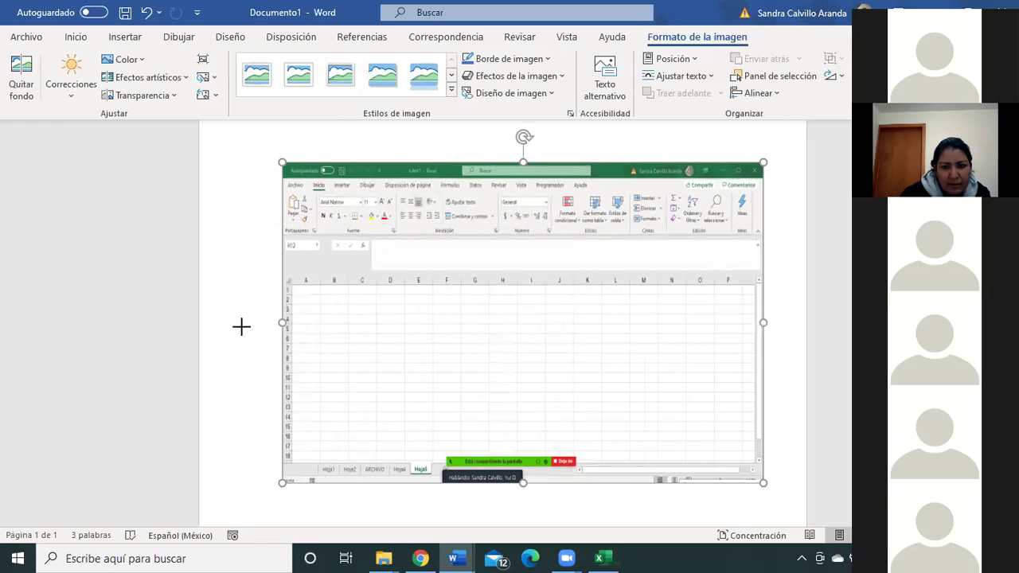
pyautogui.rightClick(413, 346)
pyautogui.click(378, 254)
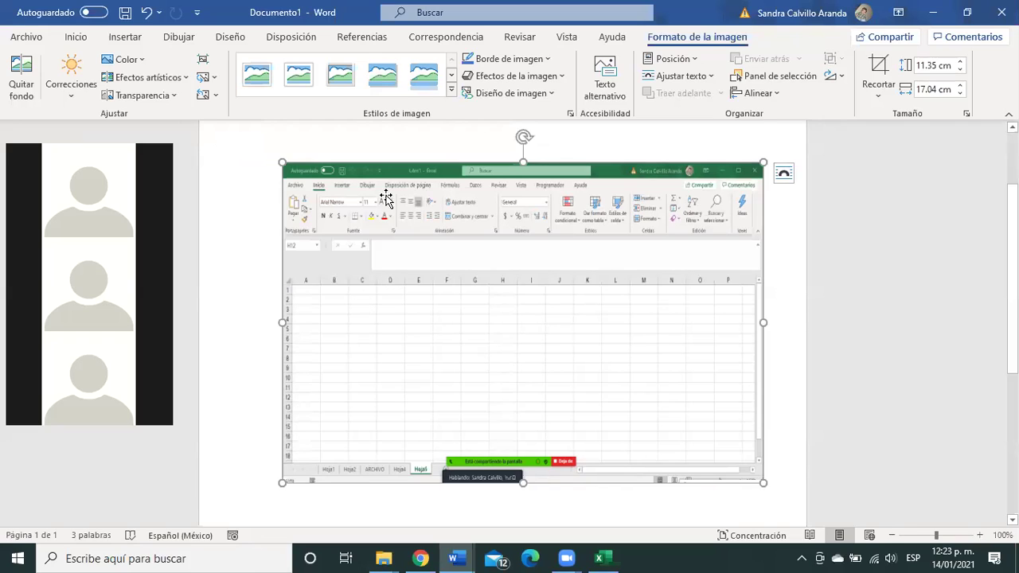
# Change the page orientation of the document to Horizontal
pyautogui.click(285, 41)
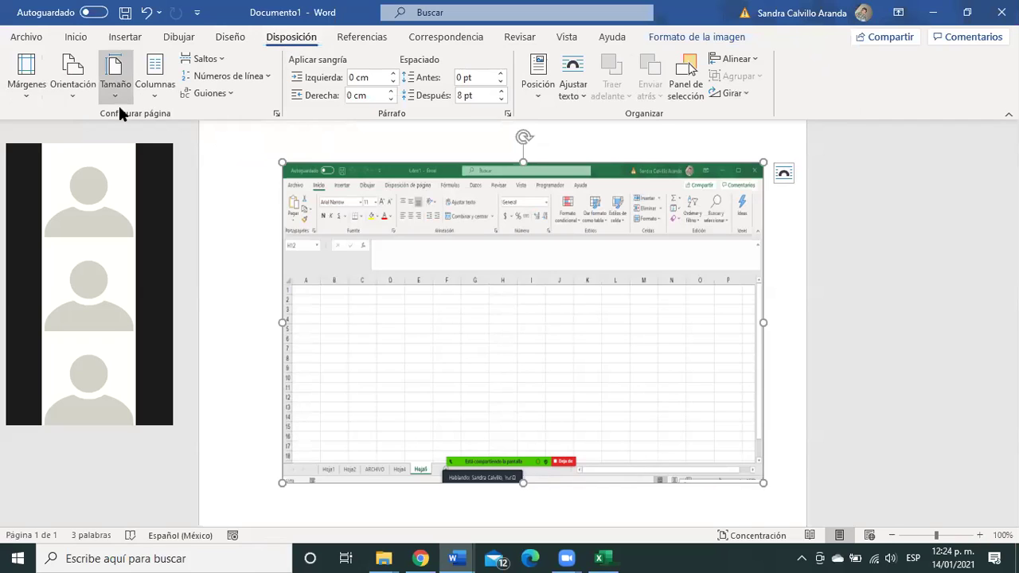
pyautogui.click(78, 99)
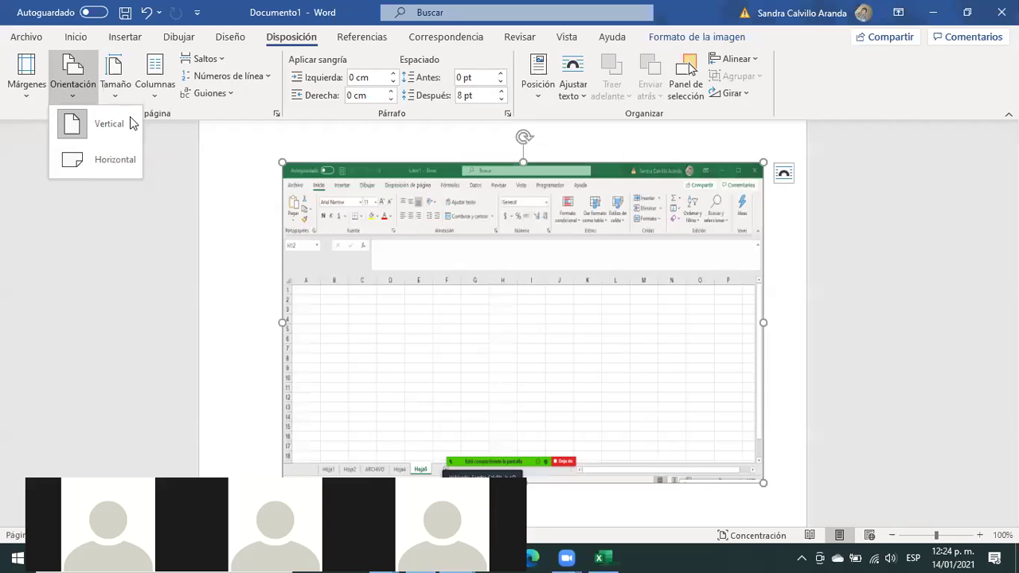
pyautogui.click(91, 162)
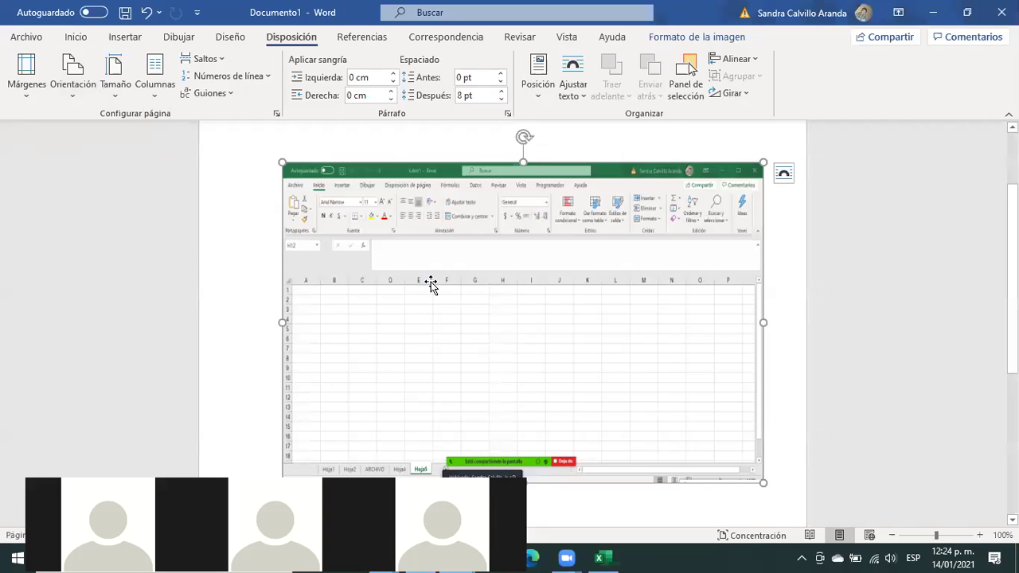
# Widen the screenshot toward the page's right margin and increase its height below the PRACTICA NÚMERO 1 heading
pyautogui.moveTo(657, 337); pyautogui.dragTo(867, 343)
pyautogui.scroll(3, 557, 311)
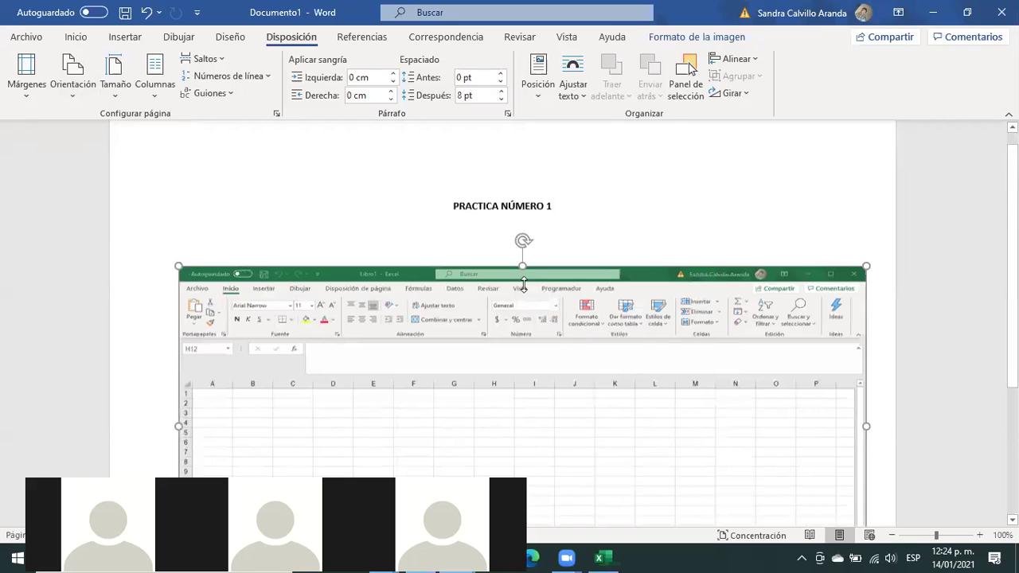
pyautogui.moveTo(522, 280); pyautogui.dragTo(508, 241)
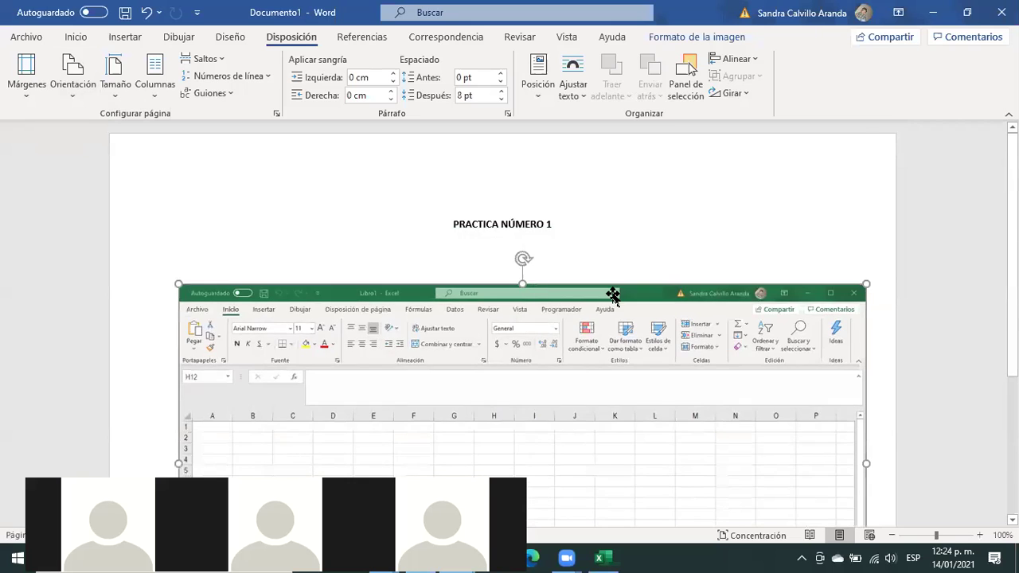
# Change the screenshot's layout from in line with the text to a text-wrapping option
pyautogui.scroll(-4, 613, 294)
pyautogui.scroll(1, 858, 187)
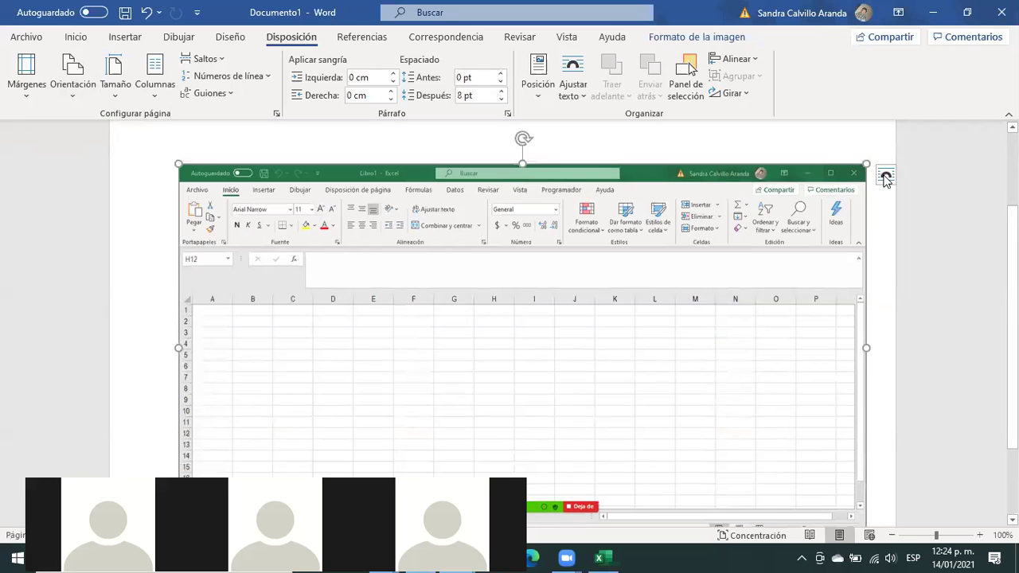
pyautogui.click(886, 173)
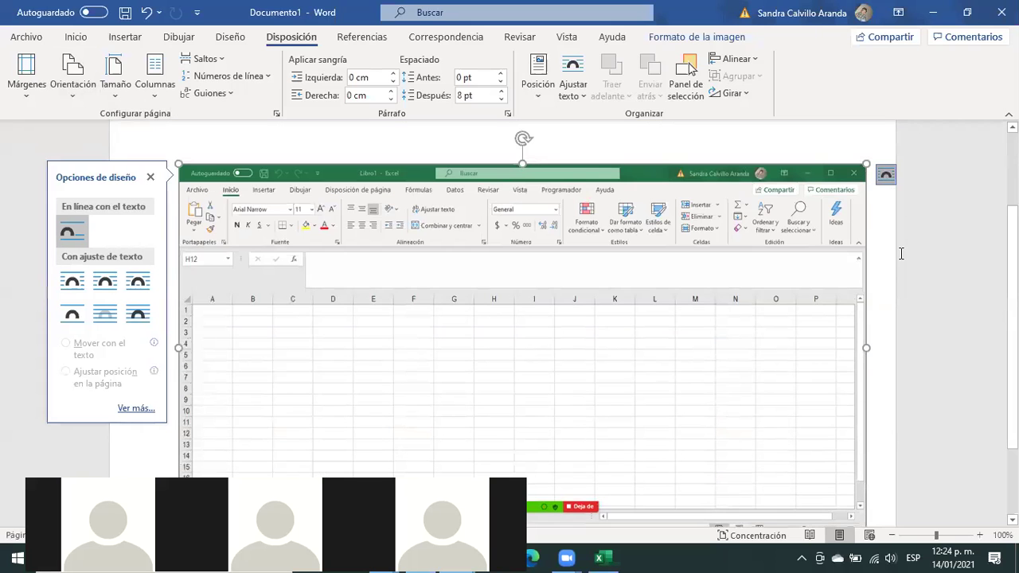
pyautogui.click(105, 281)
# Move the screenshot from the second page back to the first page, just below the PRACTICA NÚMERO 1 heading
pyautogui.scroll(3, 398, 301)
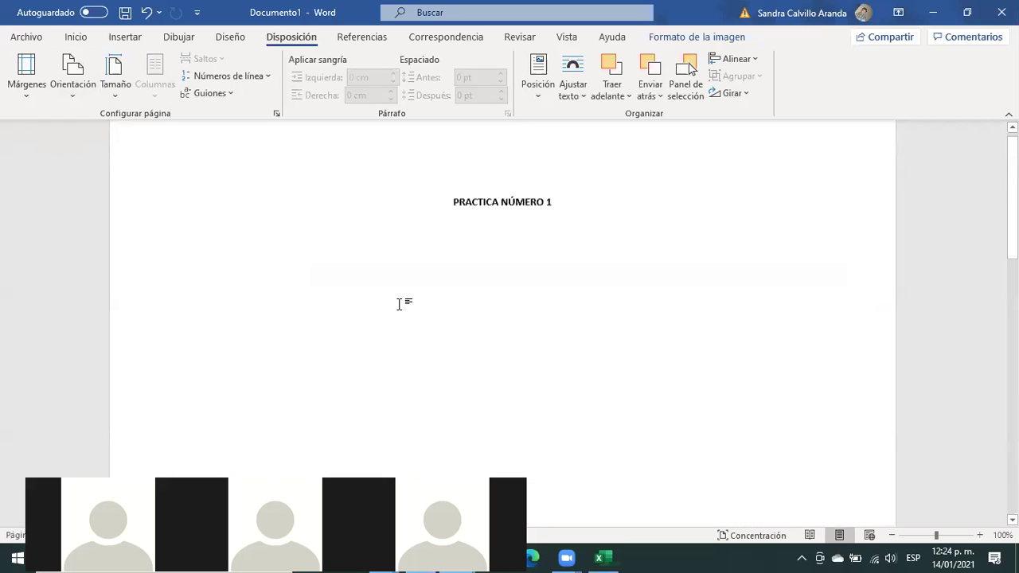
pyautogui.scroll(-5, 405, 301)
pyautogui.scroll(-5, 408, 299)
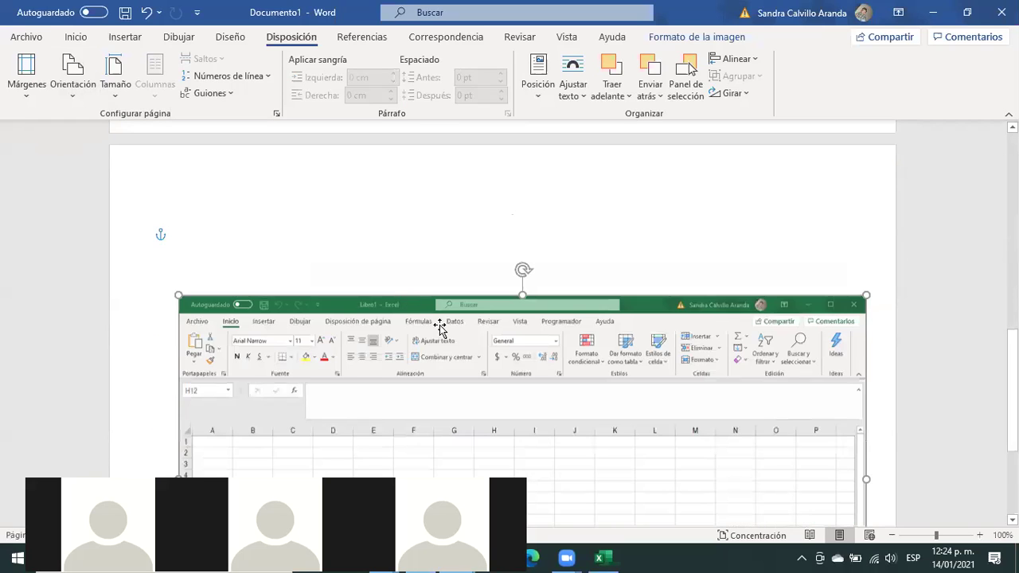
pyautogui.scroll(-1, 445, 294)
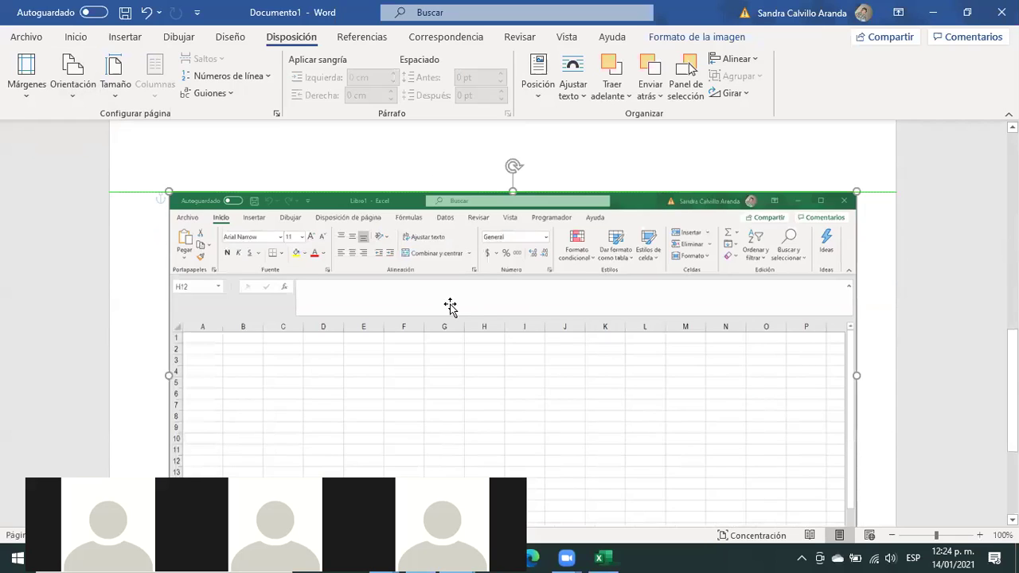
pyautogui.scroll(-2, 481, 284)
pyautogui.scroll(1, 481, 280)
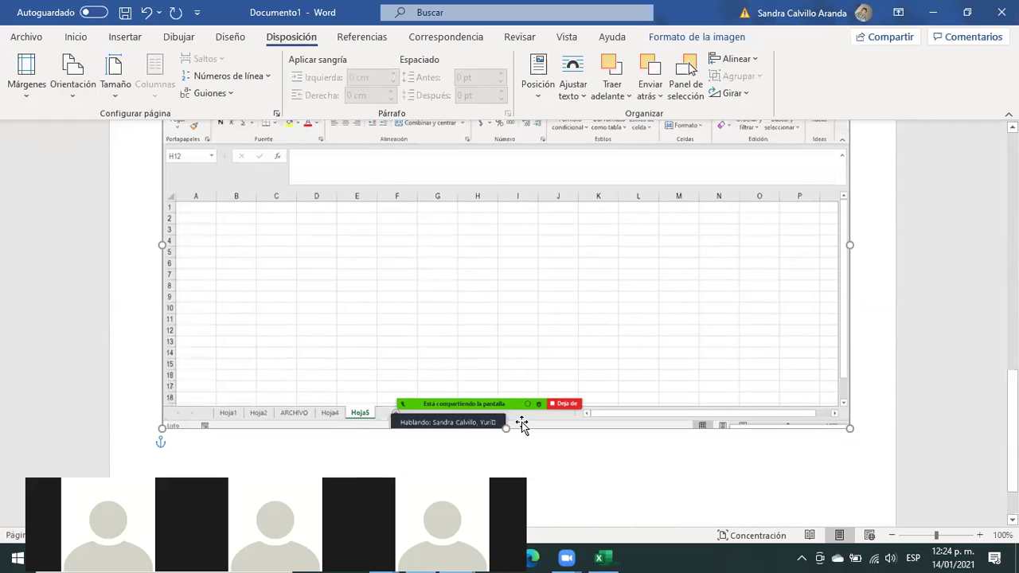
pyautogui.scroll(1, 504, 430)
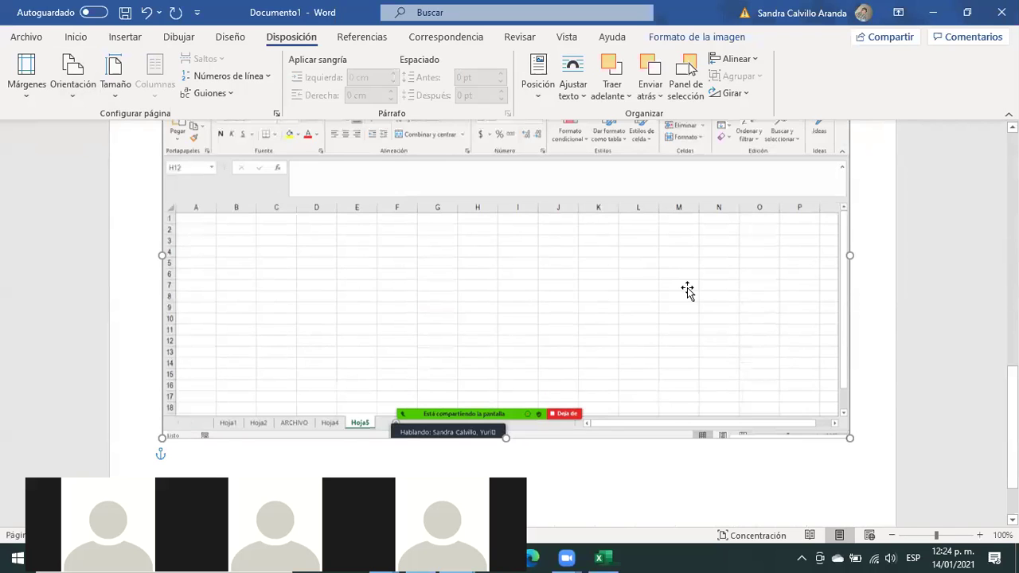
pyautogui.scroll(4, 643, 303)
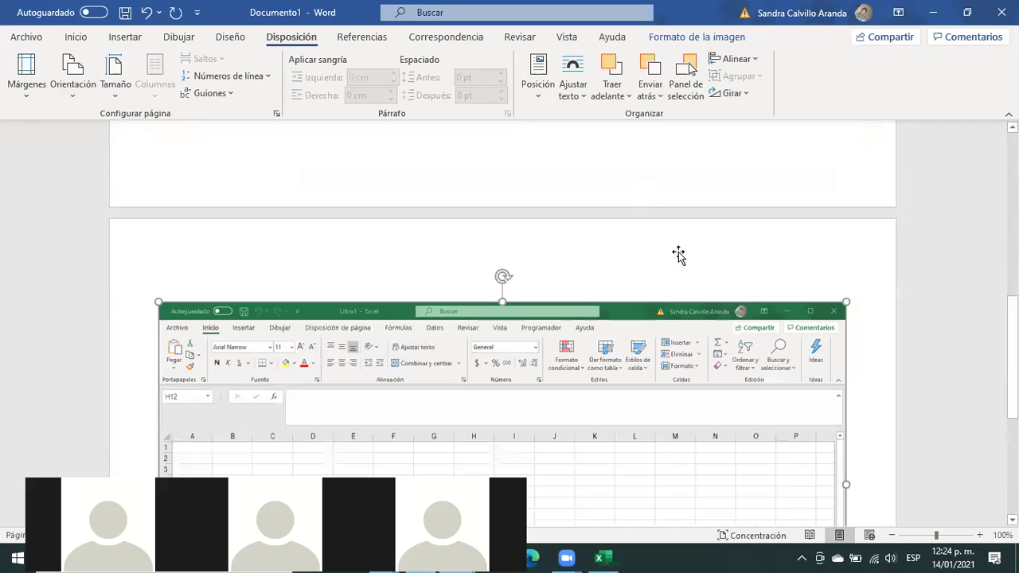
pyautogui.scroll(-3, 684, 271)
pyautogui.scroll(3, 658, 283)
pyautogui.scroll(-3, 658, 273)
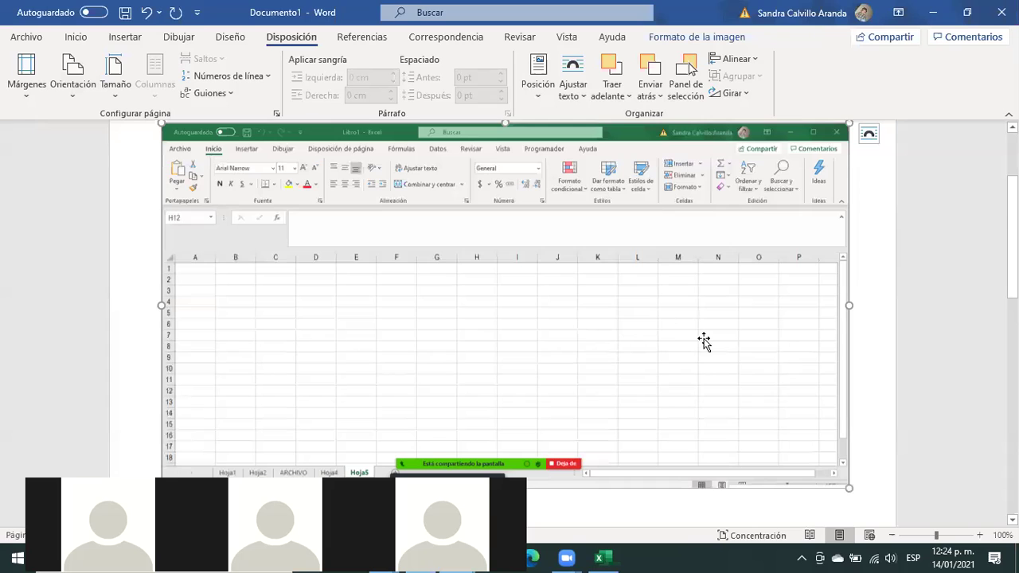
# Enlarge the screenshot downward and toward both page sides, and place the cursor at the end of the heading
pyautogui.scroll(-3, 704, 341)
pyautogui.moveTo(505, 343); pyautogui.dragTo(868, 357)
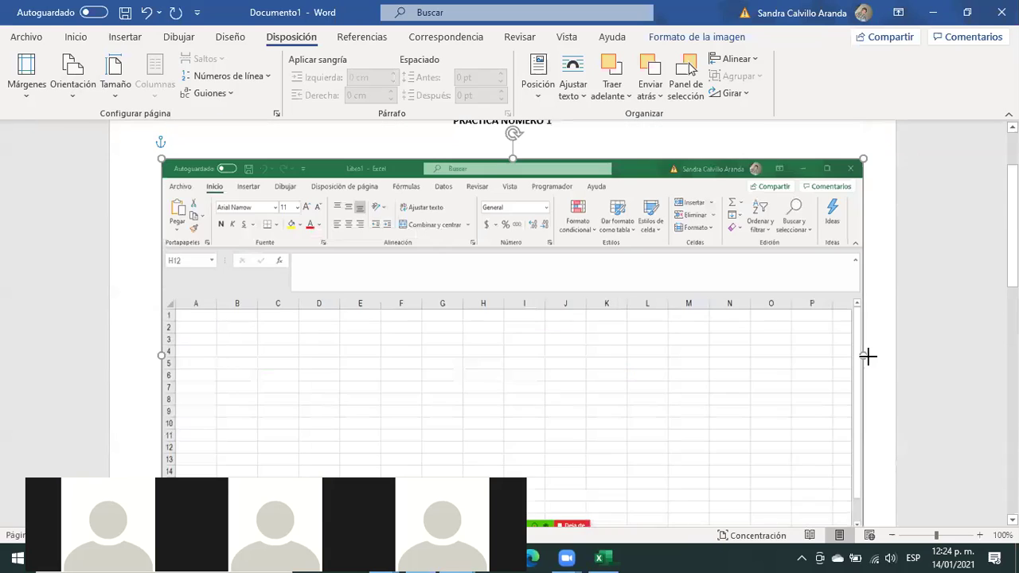
pyautogui.moveTo(161, 358); pyautogui.dragTo(135, 359)
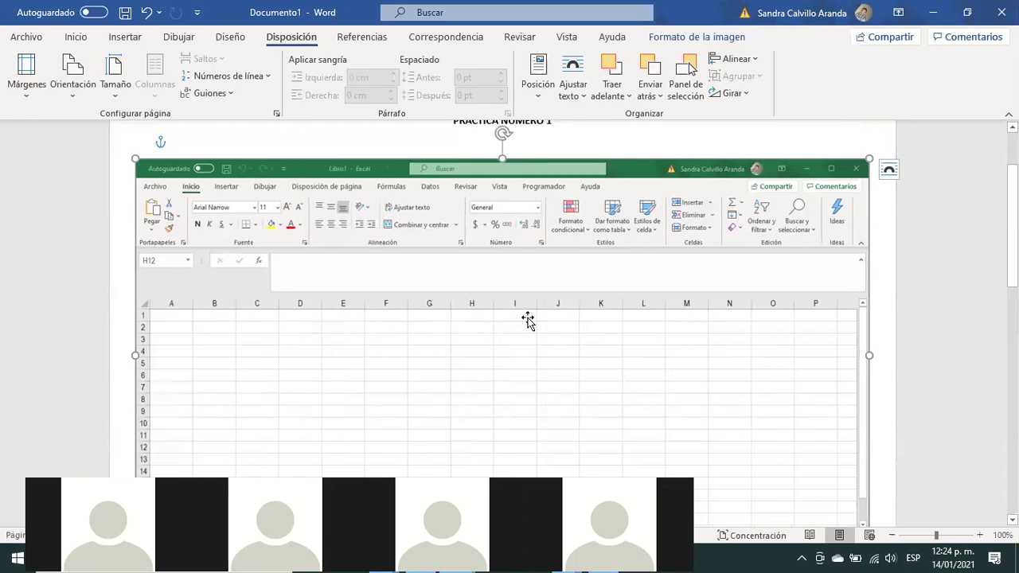
pyautogui.scroll(2, 578, 257)
pyautogui.click(580, 229)
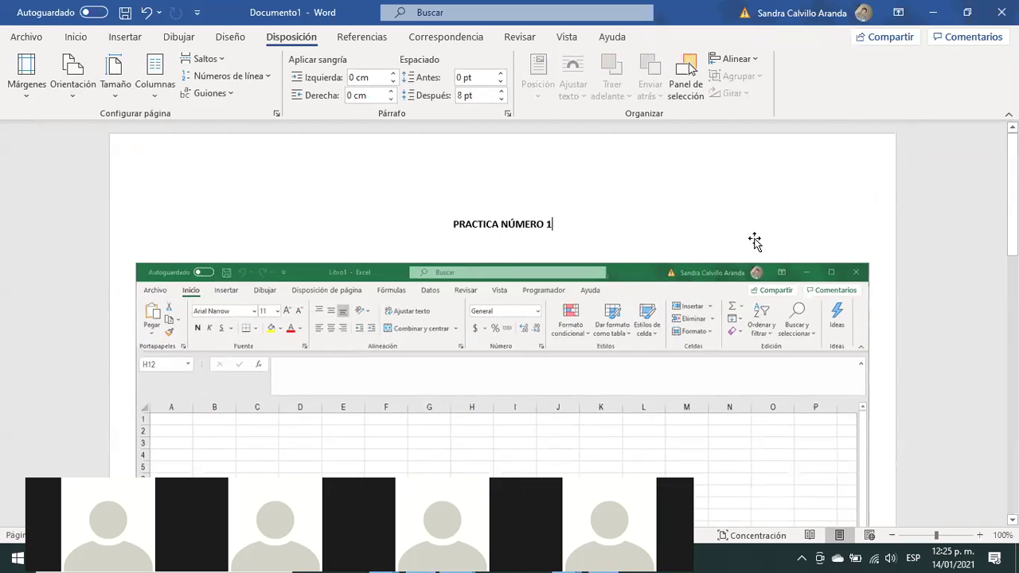
# Insert a text box about 1.24 by 7.78 cm over the screenshot's cells, below the column headers, and enter COLUMNAS
pyautogui.scroll(-3, 756, 247)
pyautogui.scroll(-1, 767, 273)
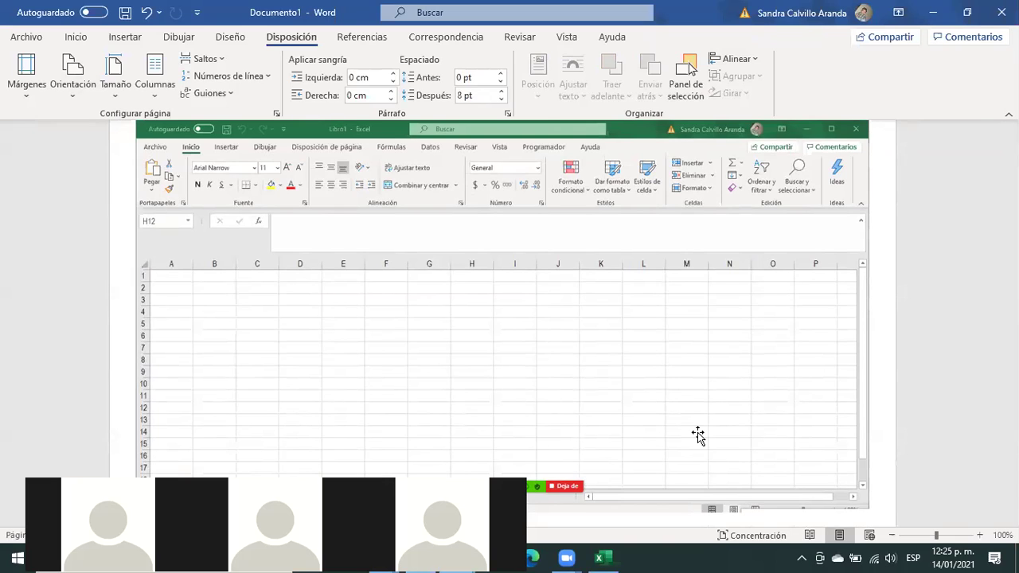
pyautogui.click(518, 354)
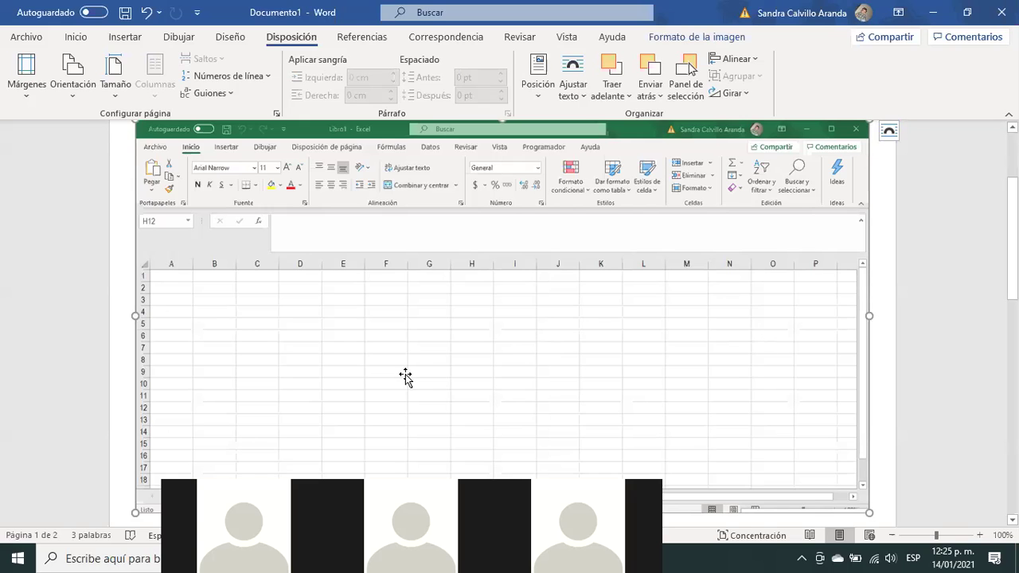
pyautogui.scroll(1, 420, 375)
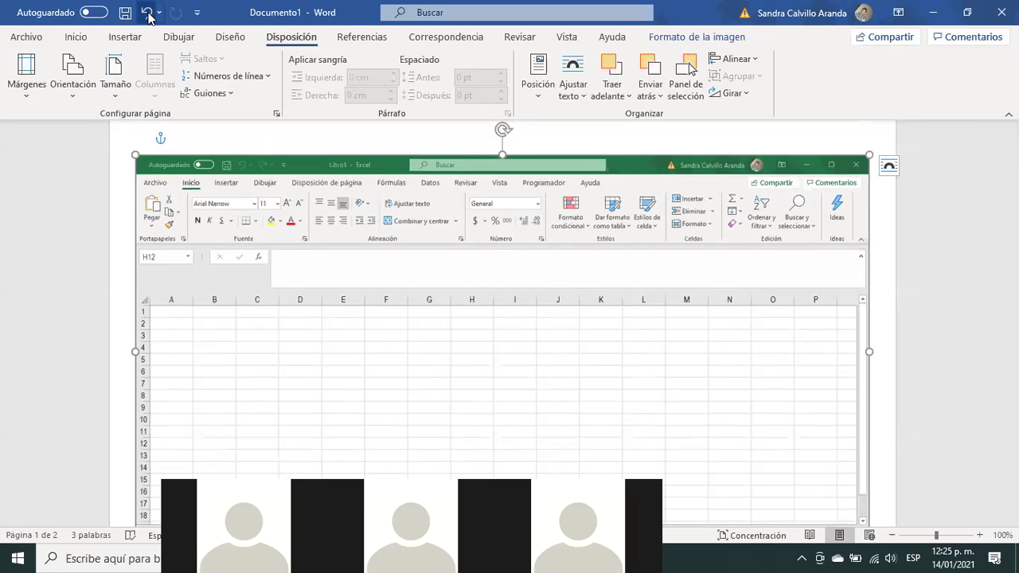
pyautogui.click(112, 40)
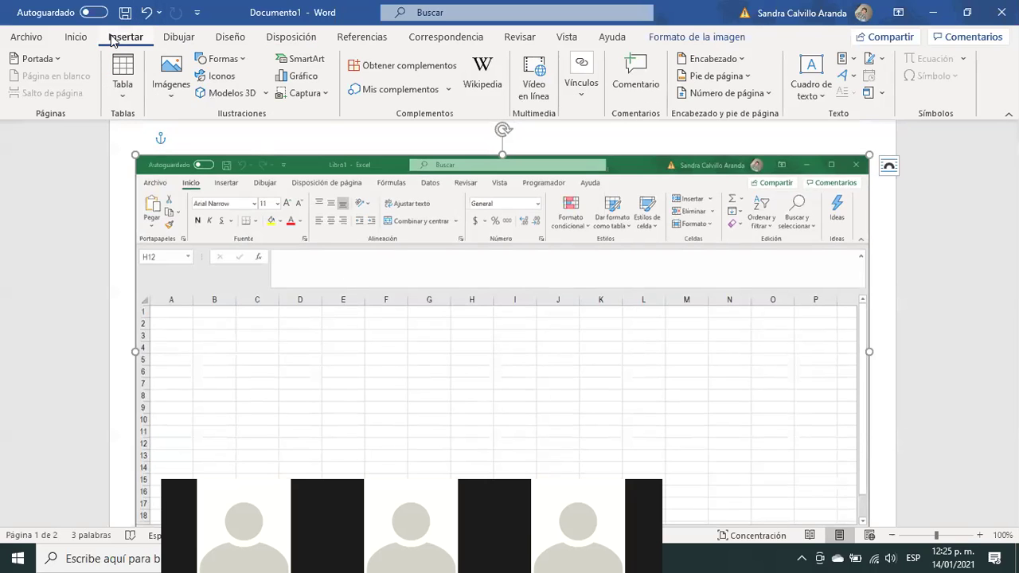
pyautogui.click(215, 61)
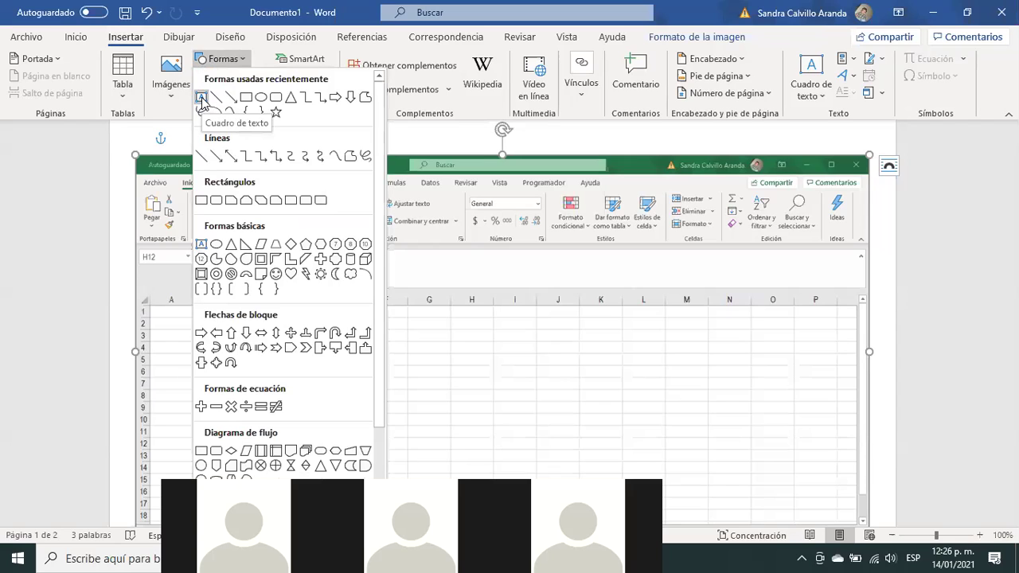
pyautogui.click(202, 98)
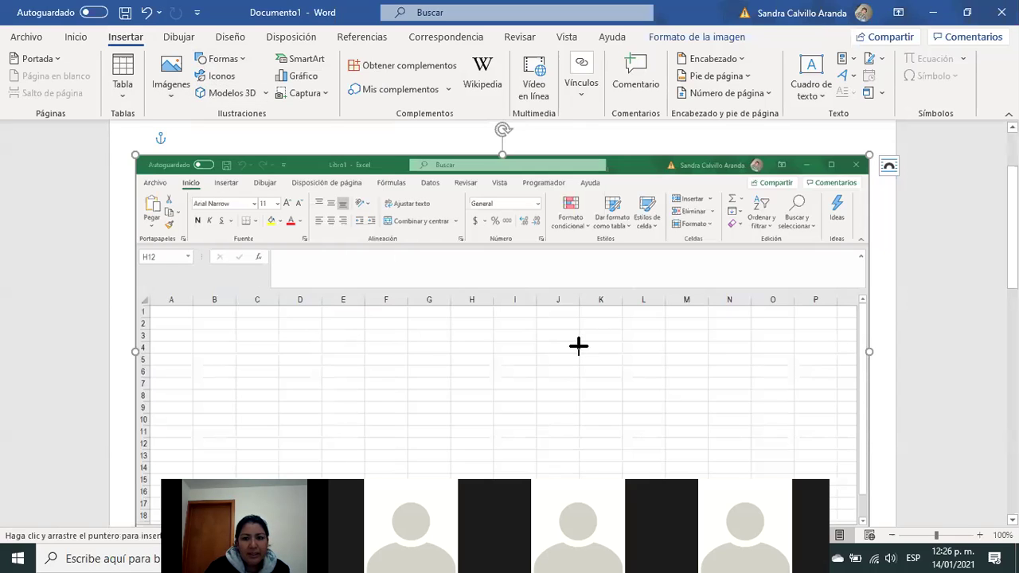
pyautogui.moveTo(578, 326); pyautogui.dragTo(795, 360)
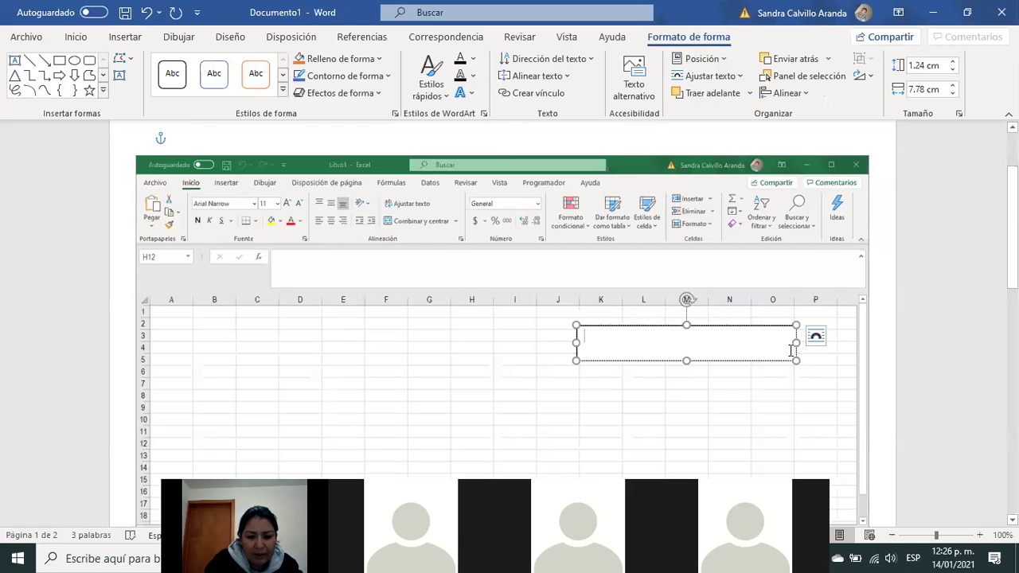
pyautogui.write('COLUMNAS')
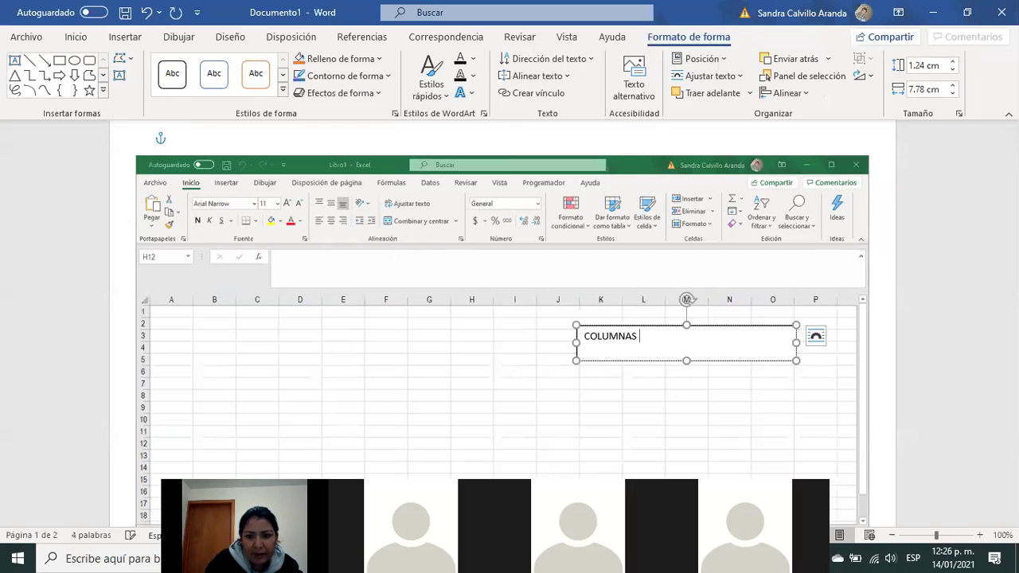
# Try a red shape fill on the COLUMNAS text box, and return the fill to white
pyautogui.moveTo(657, 336); pyautogui.dragTo(579, 337)
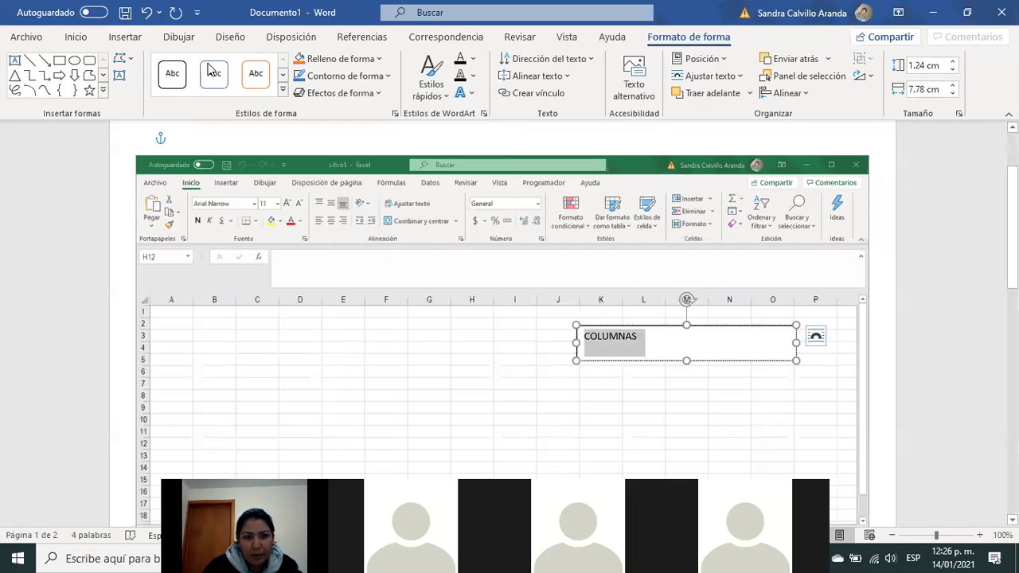
pyautogui.click(346, 59)
pyautogui.click(308, 198)
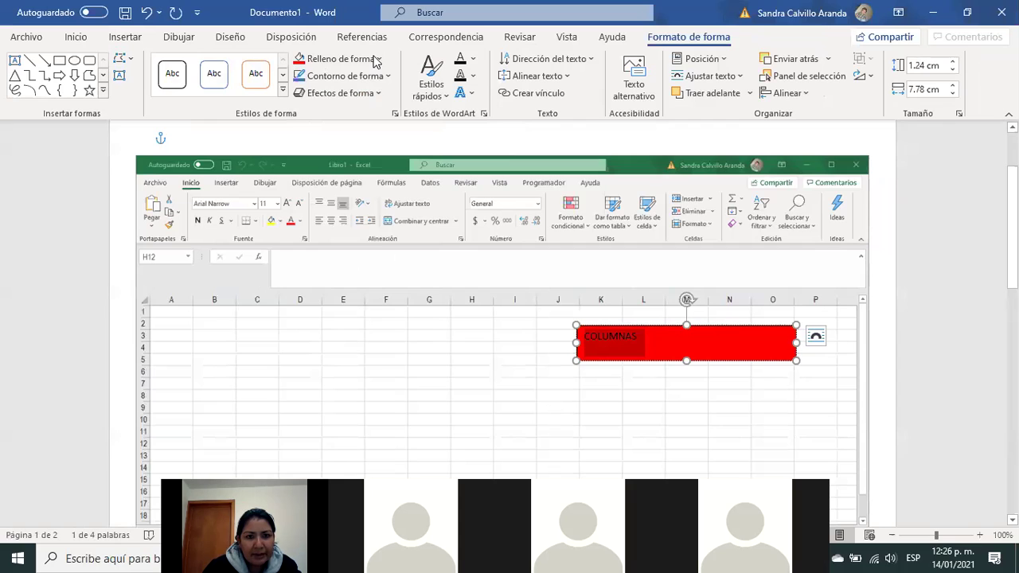
pyautogui.click(341, 58)
pyautogui.click(302, 88)
# Give the COLUMNAS text box a red outline
pyautogui.click(311, 79)
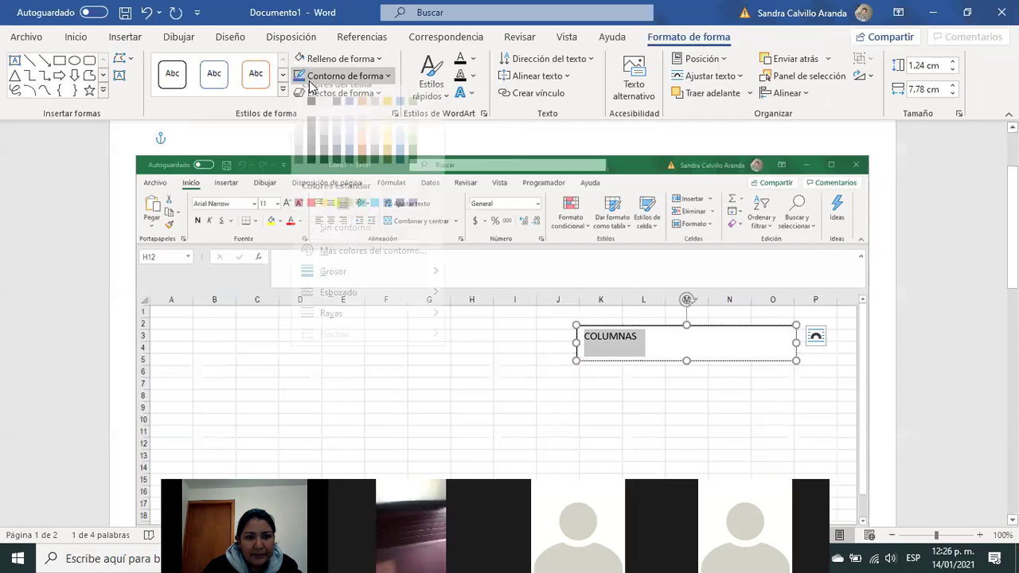
pyautogui.click(311, 215)
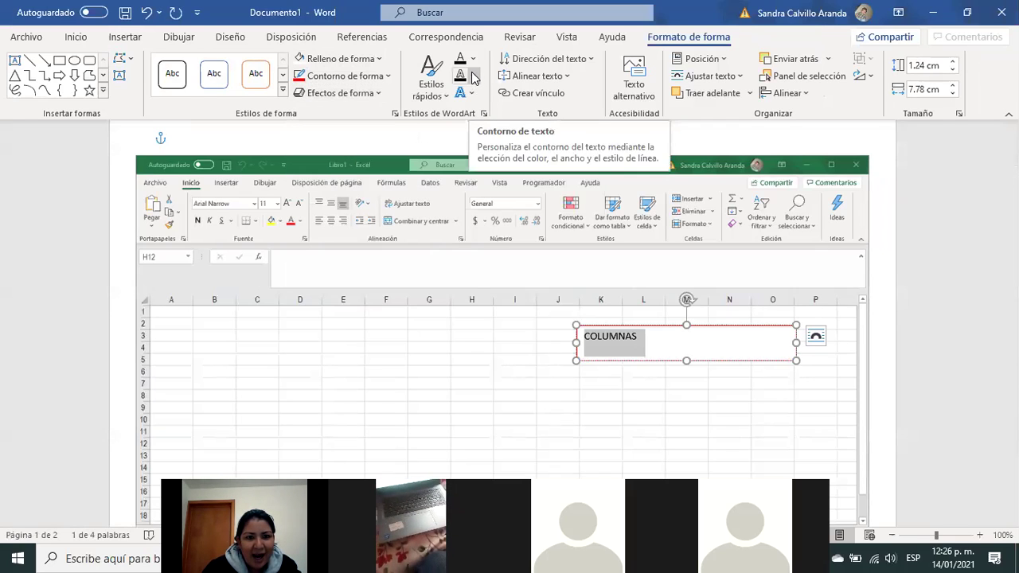
pyautogui.click(612, 391)
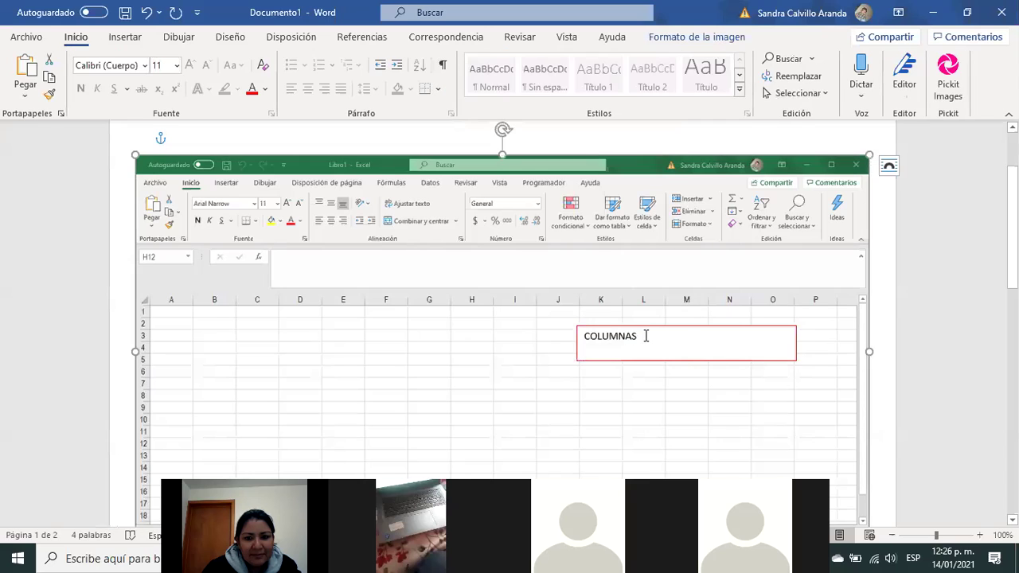
# Retype the text box's label as COLUMNAS
pyautogui.doubleClick(646, 336)
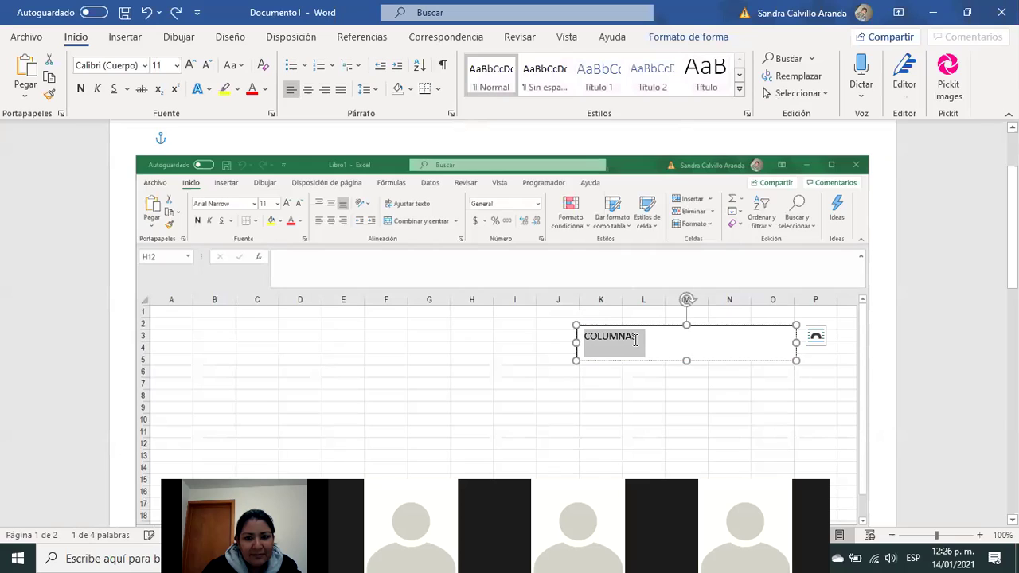
pyautogui.write('COLU')
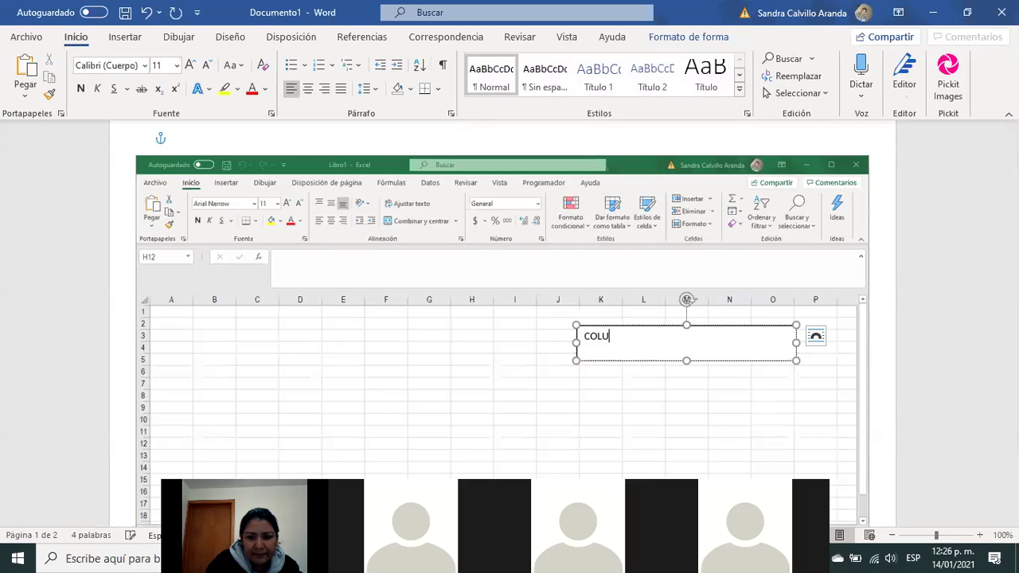
pyautogui.write('NAS')
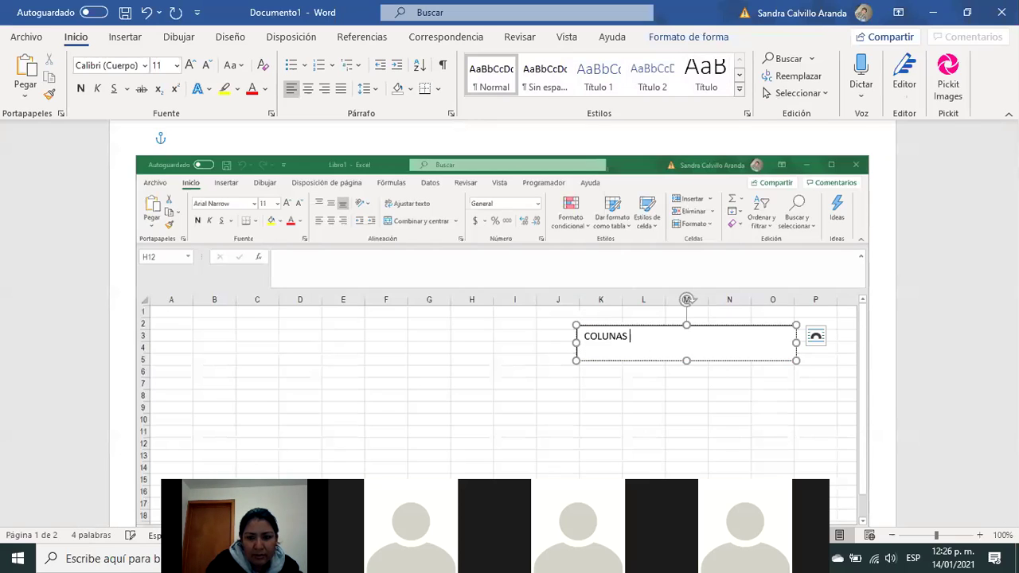
pyautogui.press('BackSpace')
pyautogui.press('BackSpace')
pyautogui.press('BackSpace')
pyautogui.press('BackSpace')
pyautogui.write('MNAS')
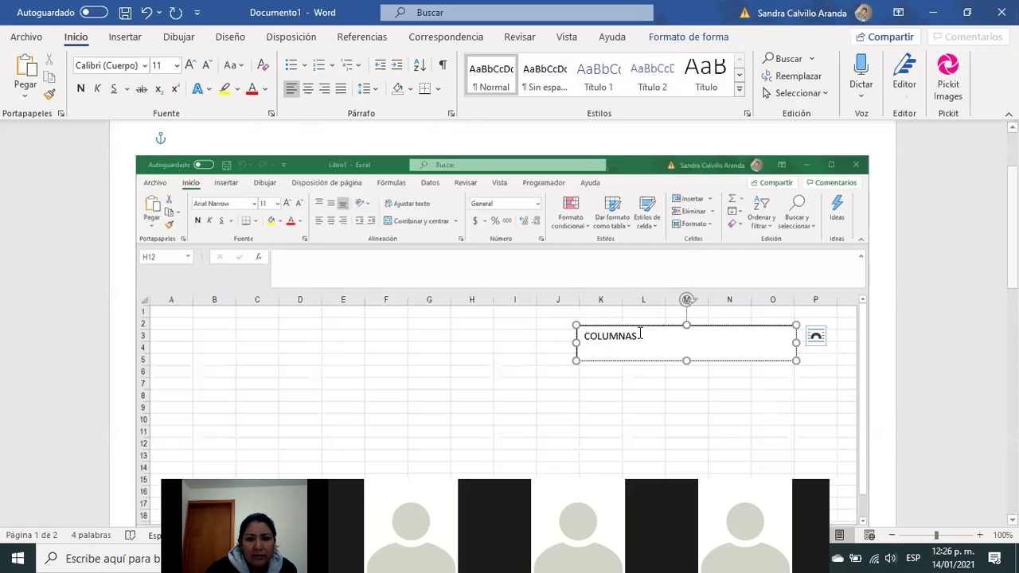
# Format the COLUMNAS label as bold red text
pyautogui.tripleClick(589, 336)
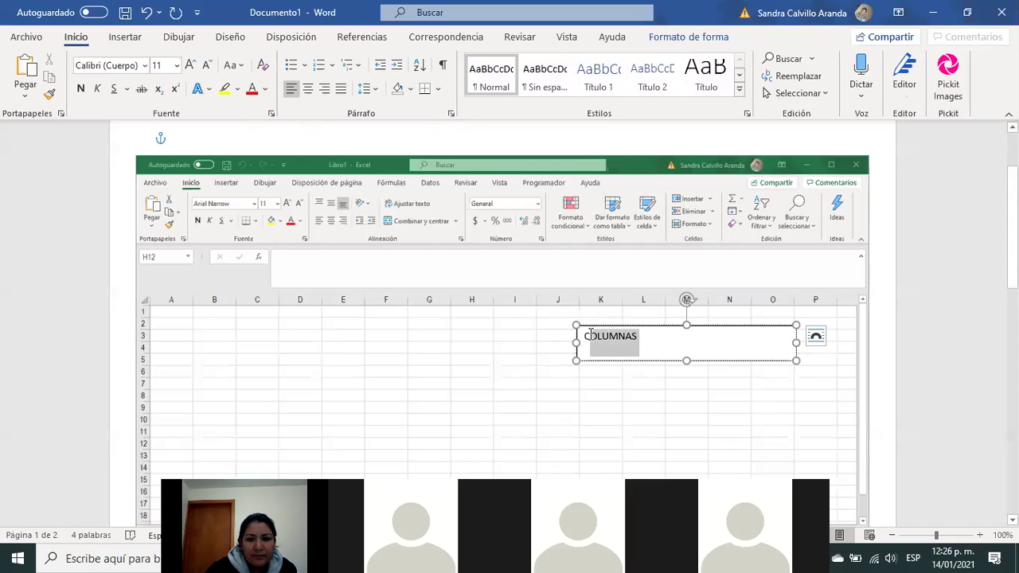
pyautogui.click(268, 93)
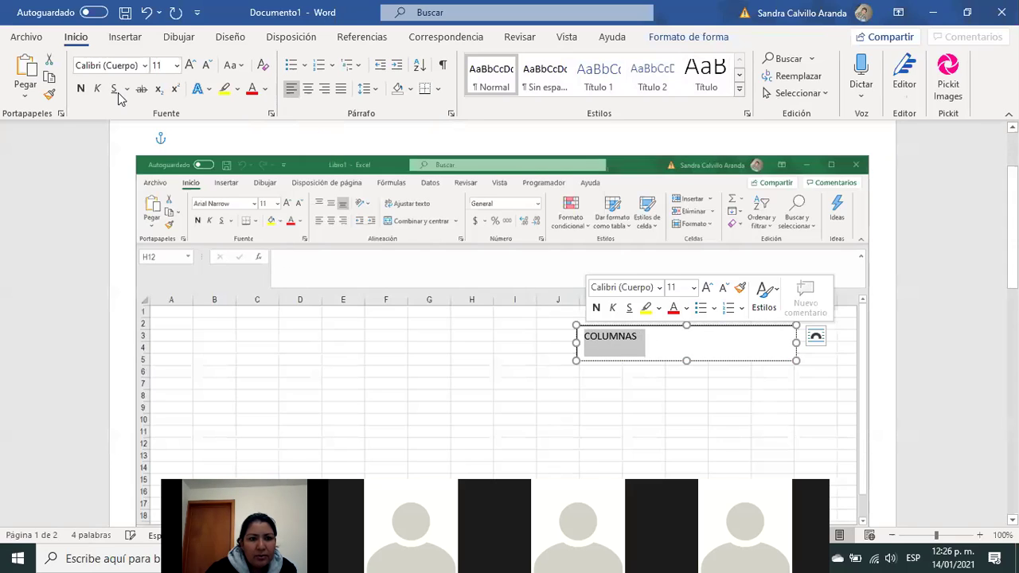
pyautogui.click(81, 89)
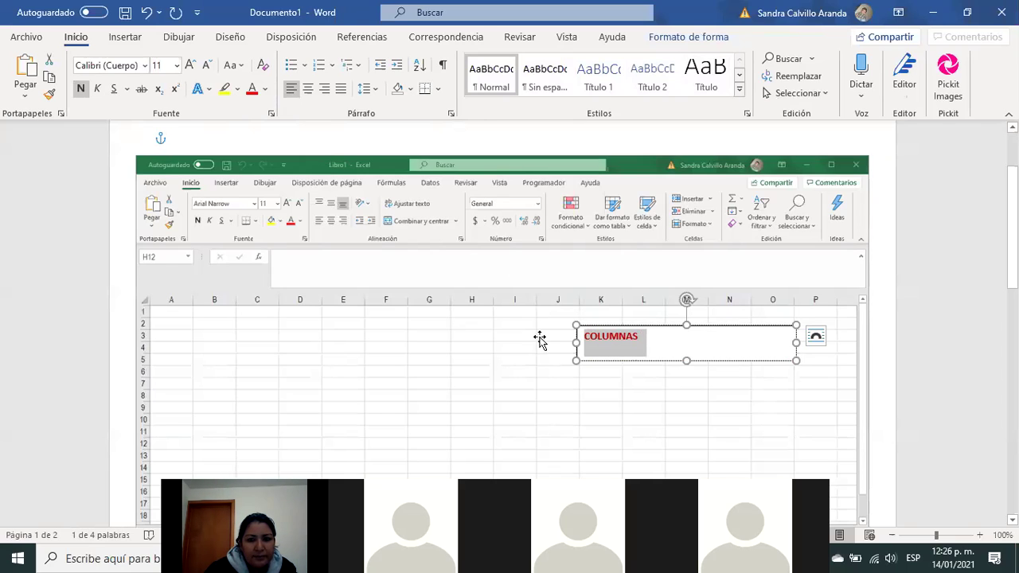
pyautogui.click(592, 336)
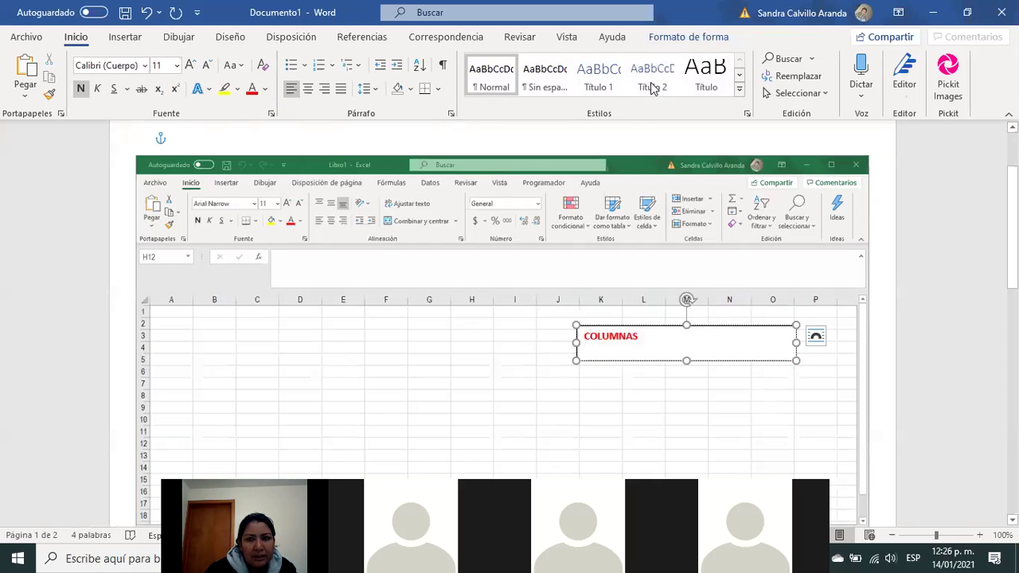
# Set the COLUMNAS text box's outline to white
pyautogui.click(669, 40)
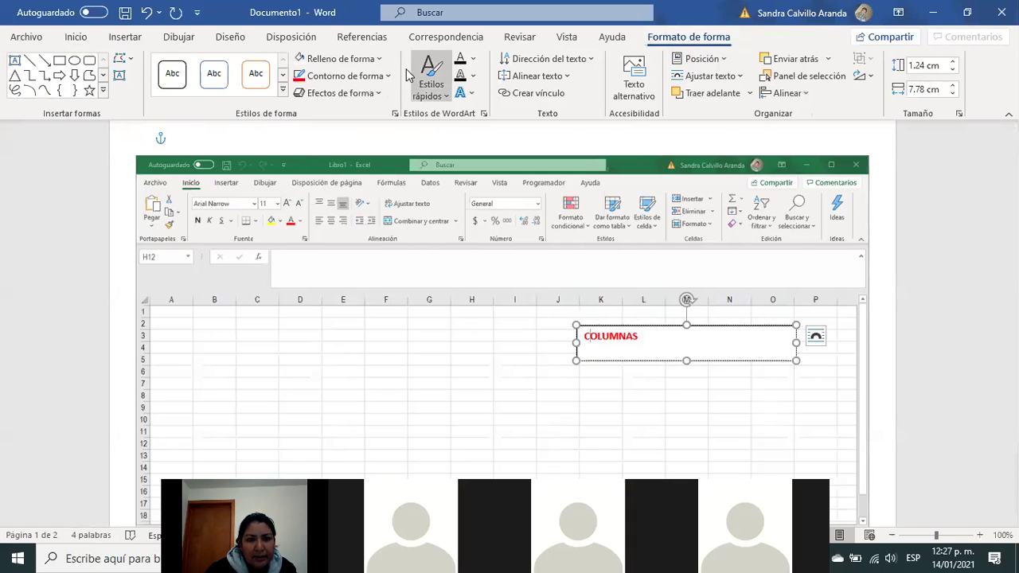
pyautogui.click(382, 77)
pyautogui.click(299, 114)
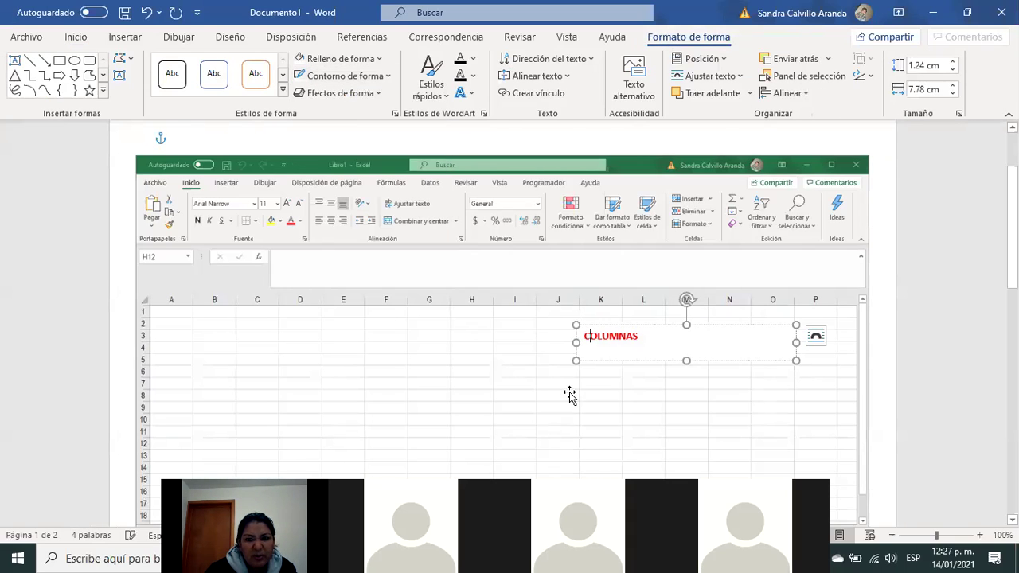
# Shrink the COLUMNAS text box to about 0.87 by 2.88 cm and move it below column headers E and F
pyautogui.click(619, 352)
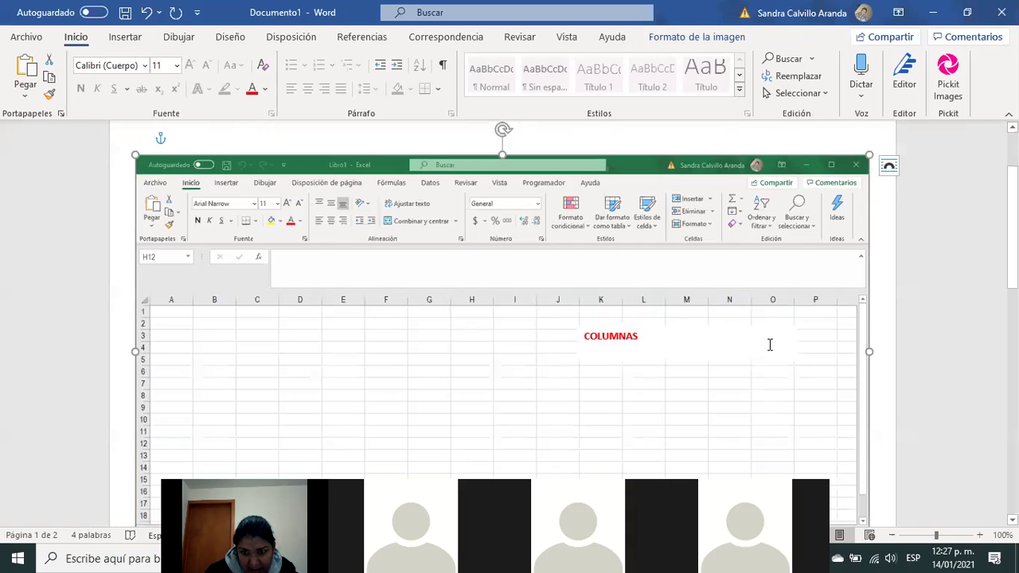
pyautogui.click(618, 353)
pyautogui.moveTo(618, 357); pyautogui.dragTo(370, 341)
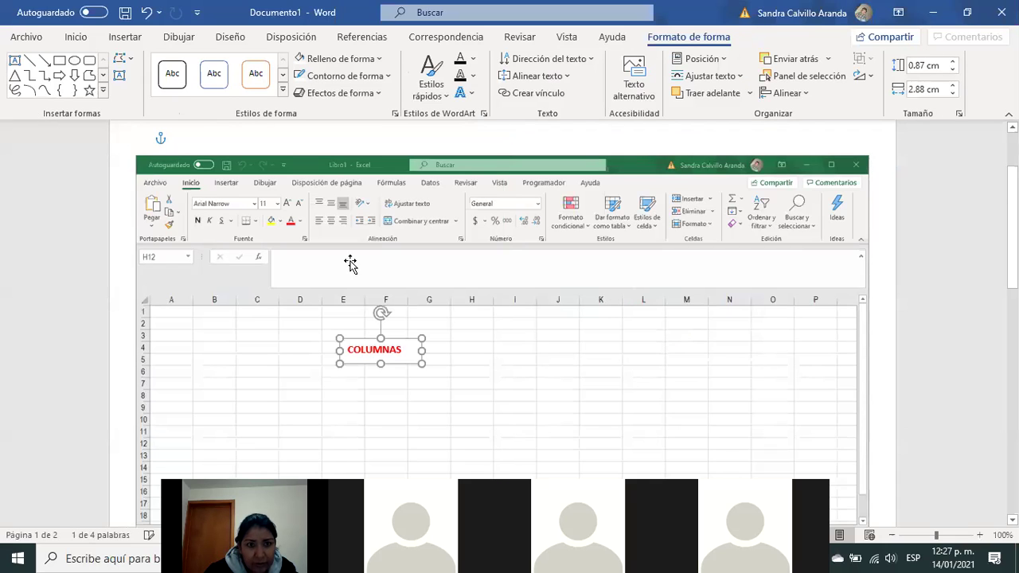
# Draw an arrow from the COLUMNAS label up to the column E header in the screenshot
pyautogui.click(44, 60)
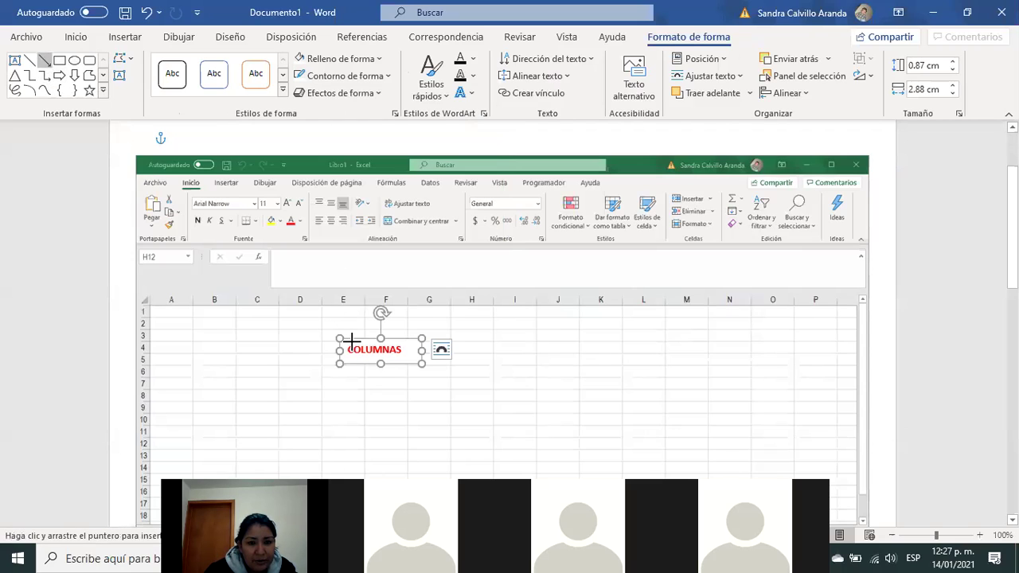
pyautogui.moveTo(351, 335); pyautogui.dragTo(337, 301)
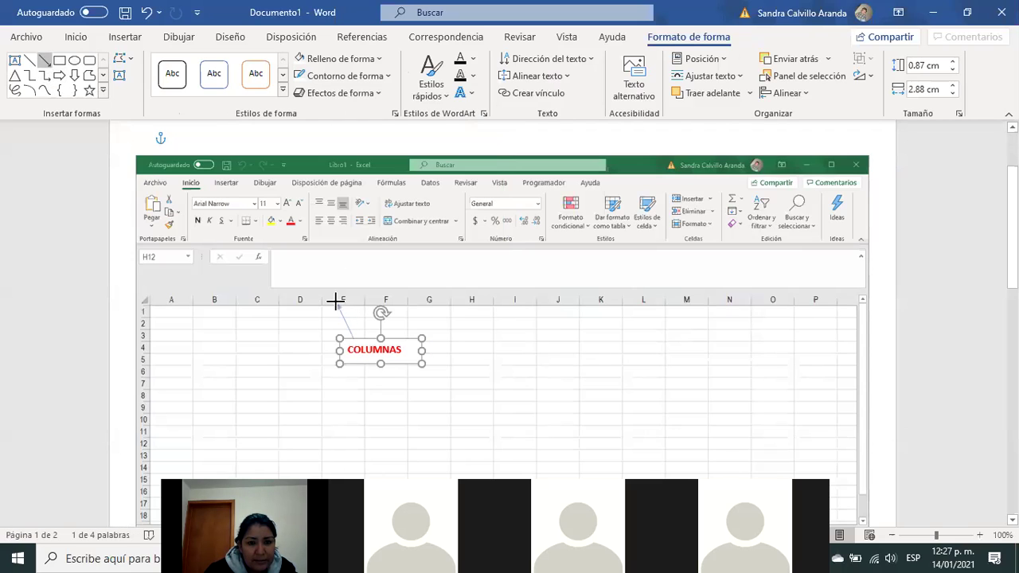
pyautogui.click(367, 341)
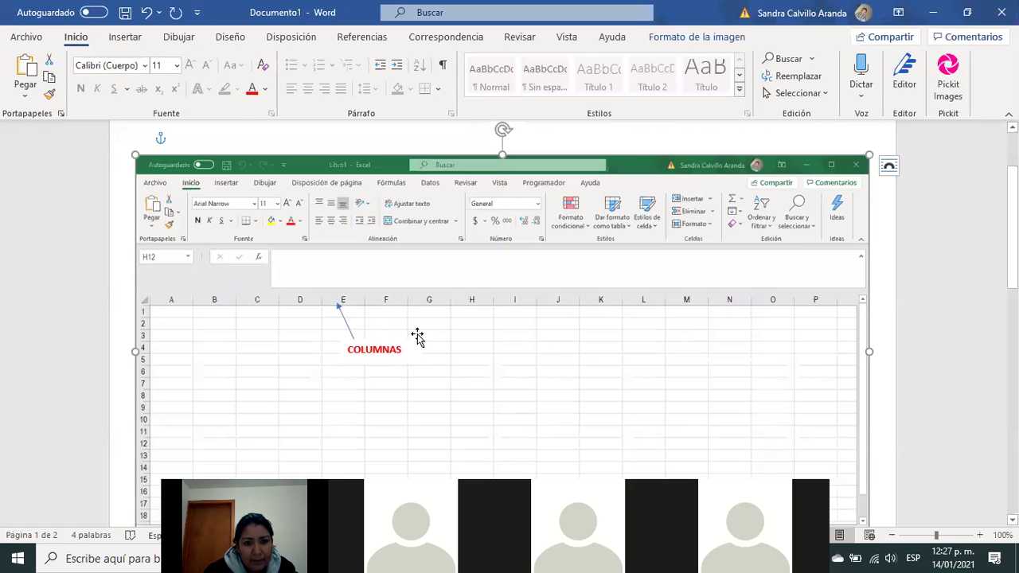
# Duplicate the COLUMNAS text box and place the copy beside the row numbers, around row 9
pyautogui.click(391, 350)
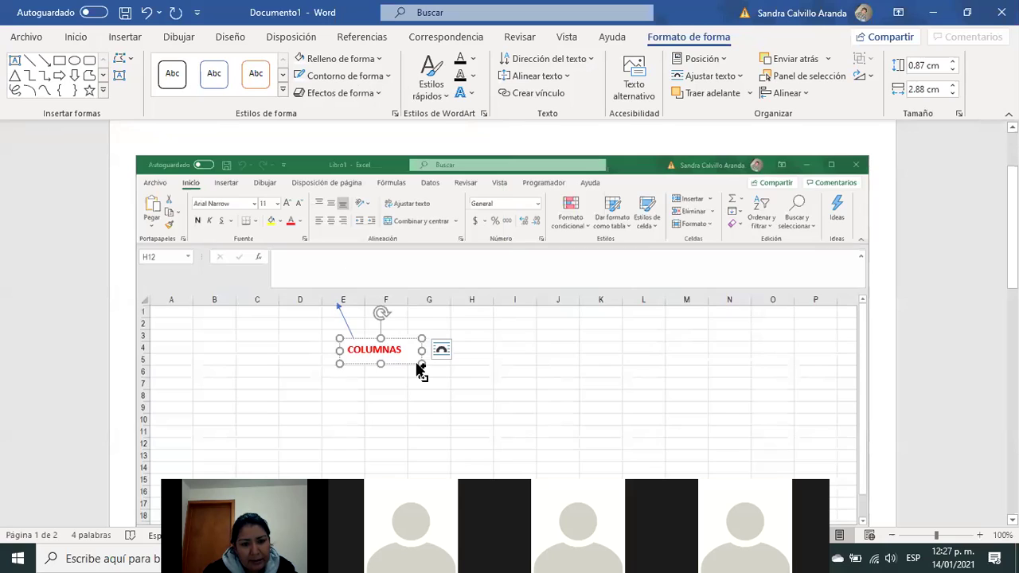
pyautogui.click(412, 339)
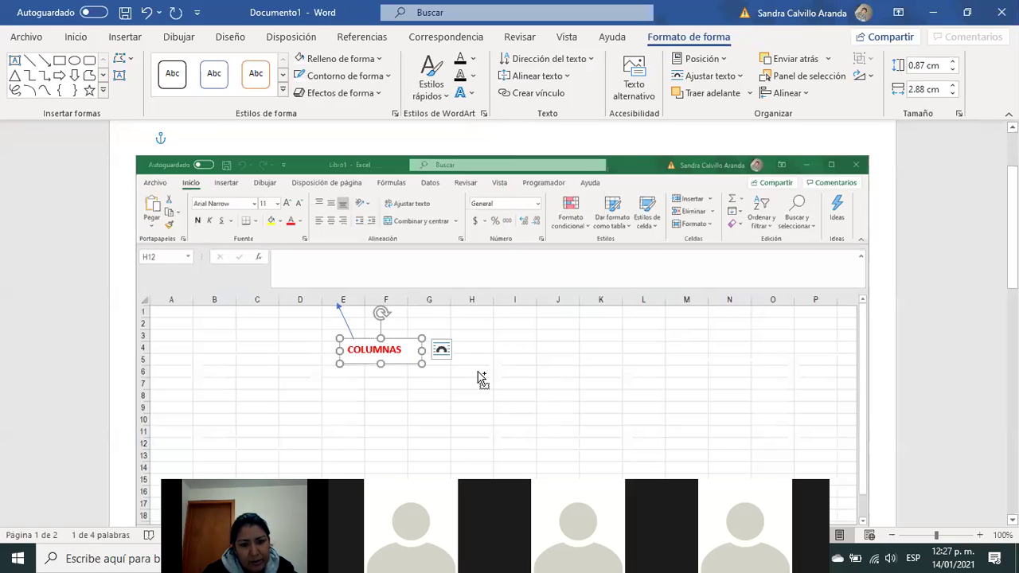
pyautogui.hotkey('ctrl', 'c')
pyautogui.hotkey('ctrl', 'v')
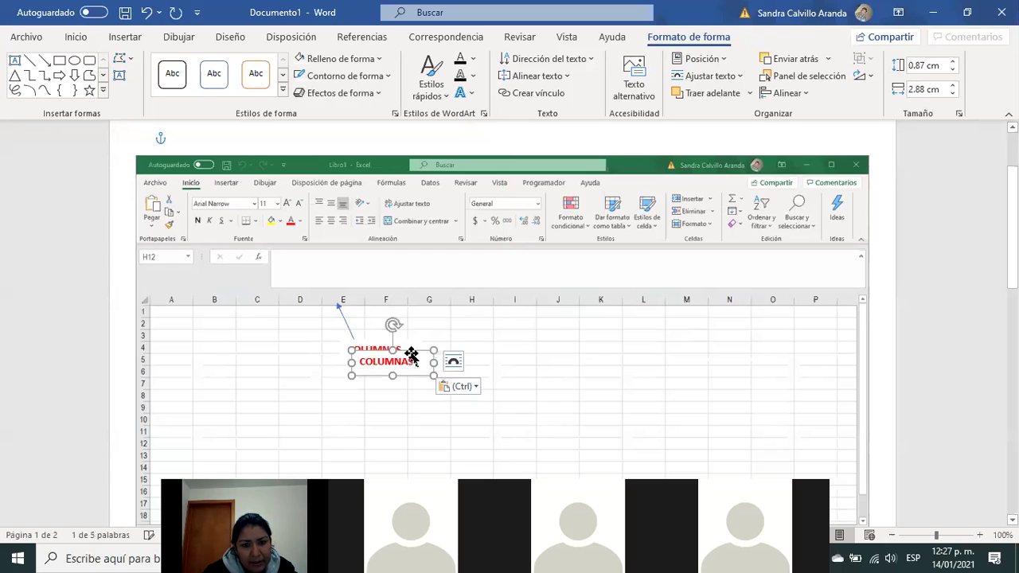
pyautogui.moveTo(406, 370); pyautogui.dragTo(240, 410)
# Replace the copied text box's label with FILAS
pyautogui.click(239, 410)
pyautogui.press('BackSpace')
pyautogui.press('BackSpace')
pyautogui.press('BackSpace')
pyautogui.press('BackSpace')
pyautogui.press('BackSpace')
pyautogui.press('BackSpace')
pyautogui.press('BackSpace')
pyautogui.press('BackSpace')
pyautogui.write('FILAS')
pyautogui.click(350, 412)
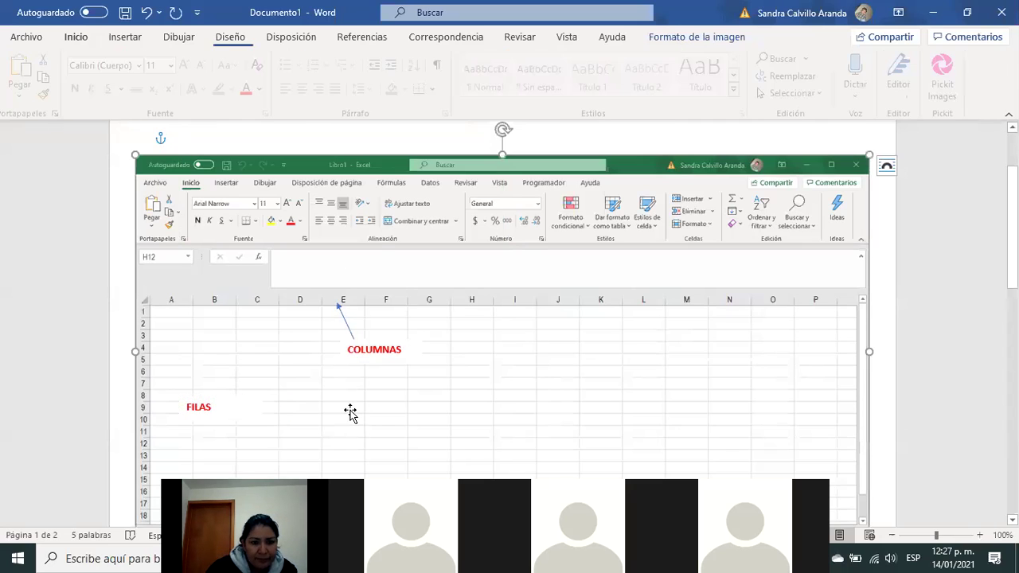
# Duplicate the COLUMNAS arrow and adjust the copy to point from FILAS to the row numbers, near row 6
pyautogui.click(343, 329)
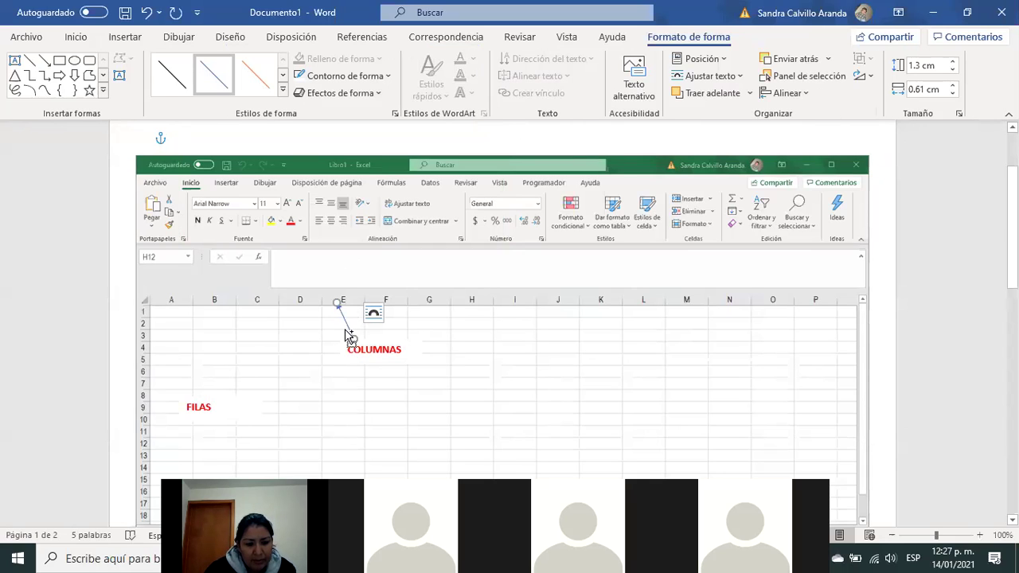
pyautogui.hotkey('ctrl', 'v')
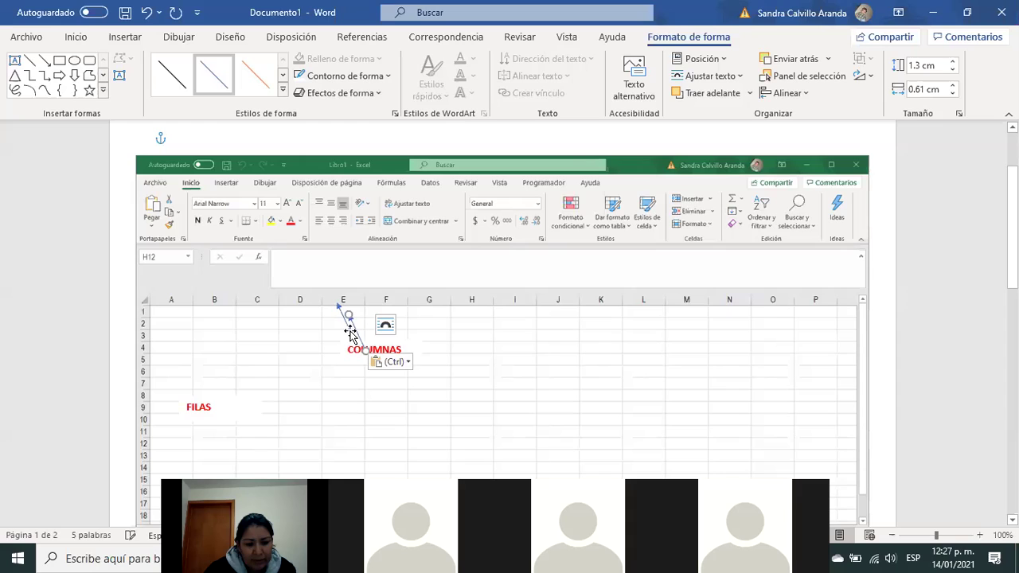
pyautogui.moveTo(347, 328); pyautogui.dragTo(311, 350)
pyautogui.moveTo(229, 354); pyautogui.dragTo(151, 372)
pyautogui.click(291, 405)
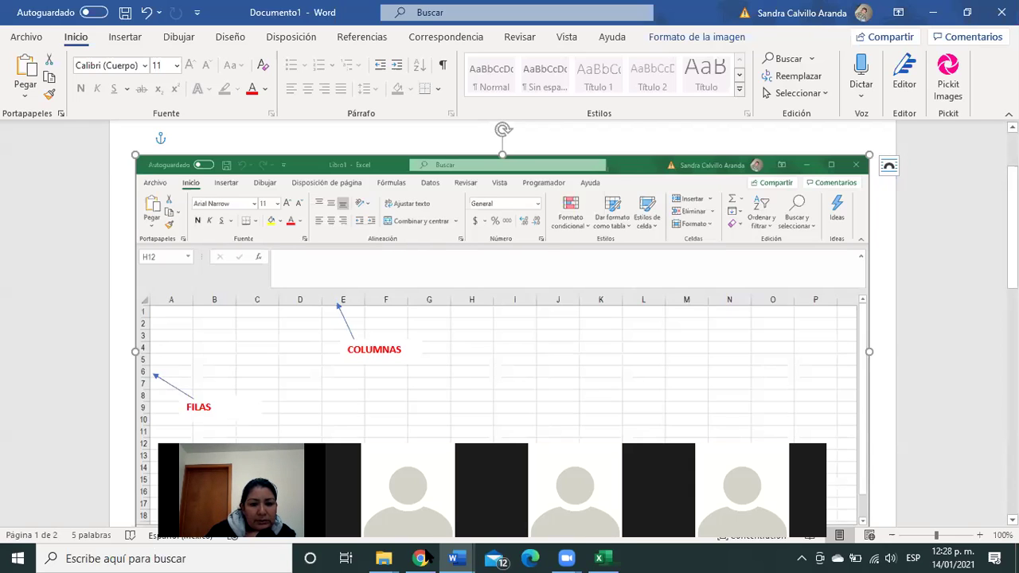
# Switch to Chrome briefly, and open the recent presentation Presentación2 in PowerPoint
pyautogui.click(426, 557)
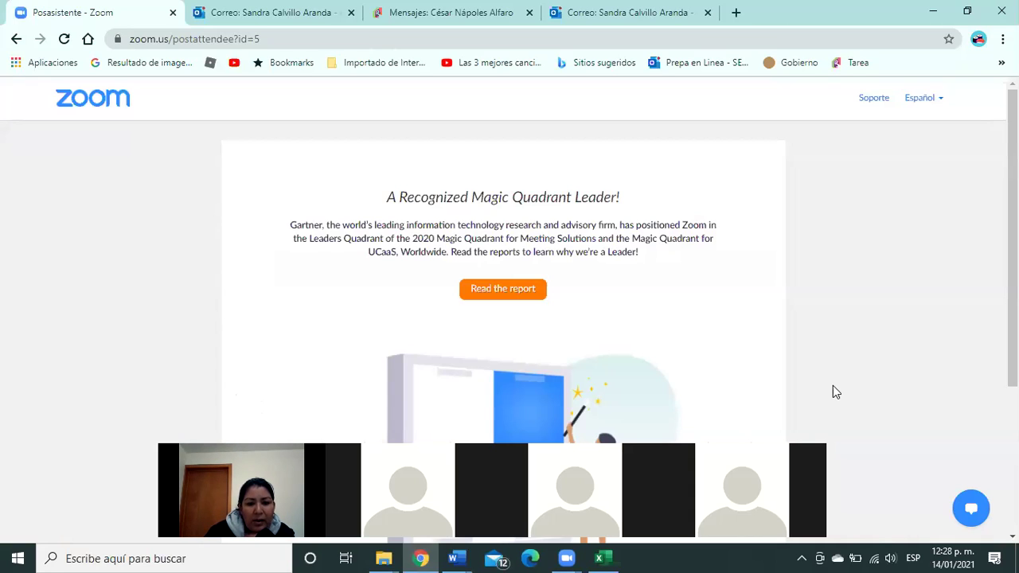
pyautogui.click(257, 557)
pyautogui.write('PO')
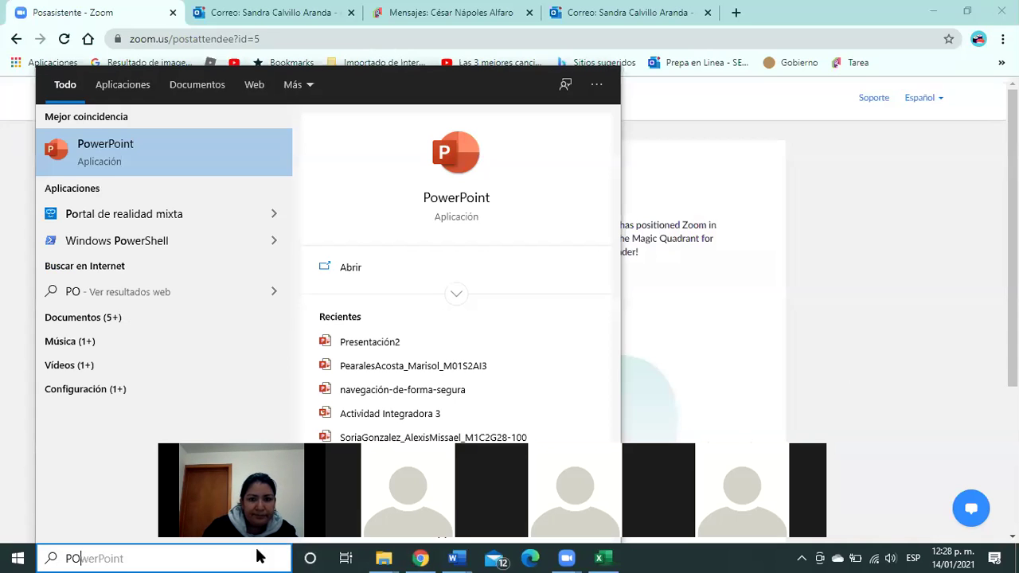
pyautogui.click(382, 346)
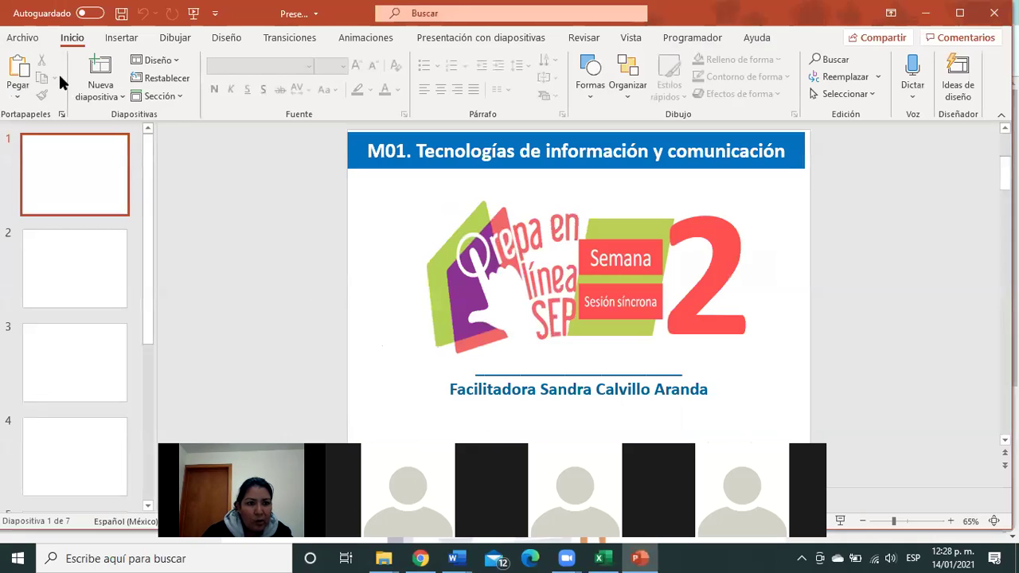
# View PowerPoint's start page with its recent presentations, go back to Presentación2, and show the start page again
pyautogui.click(18, 40)
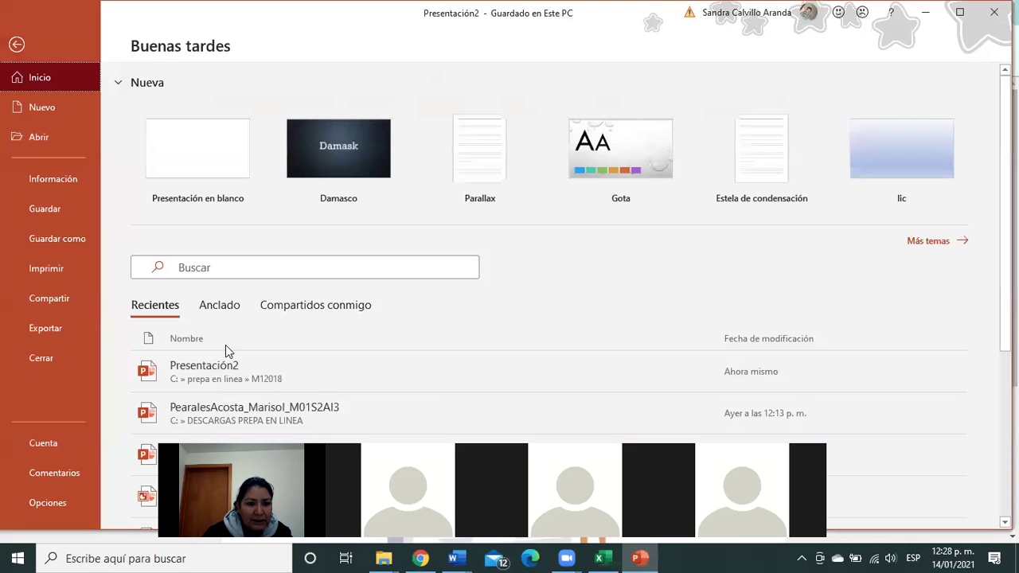
pyautogui.click(222, 376)
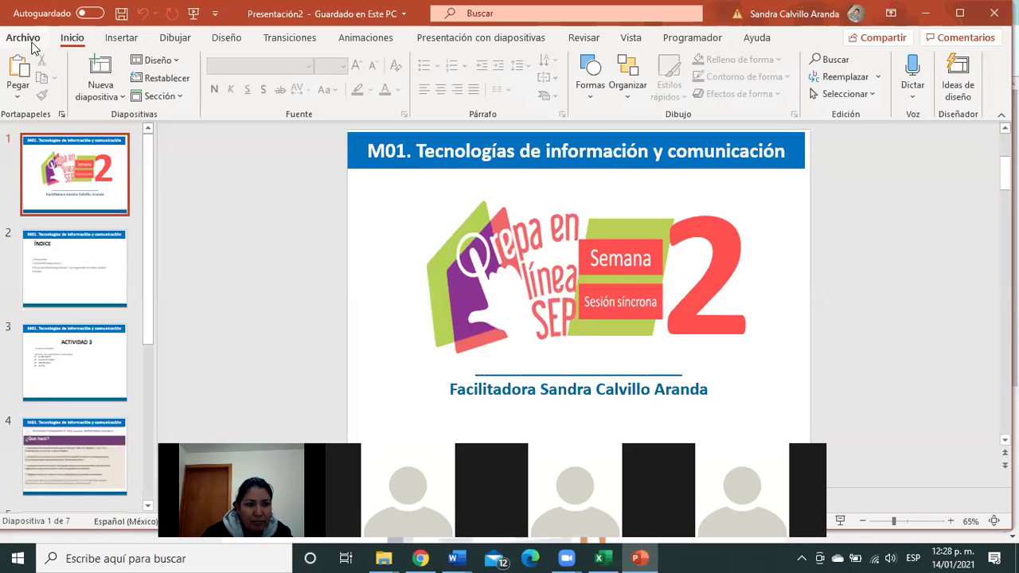
pyautogui.click(31, 41)
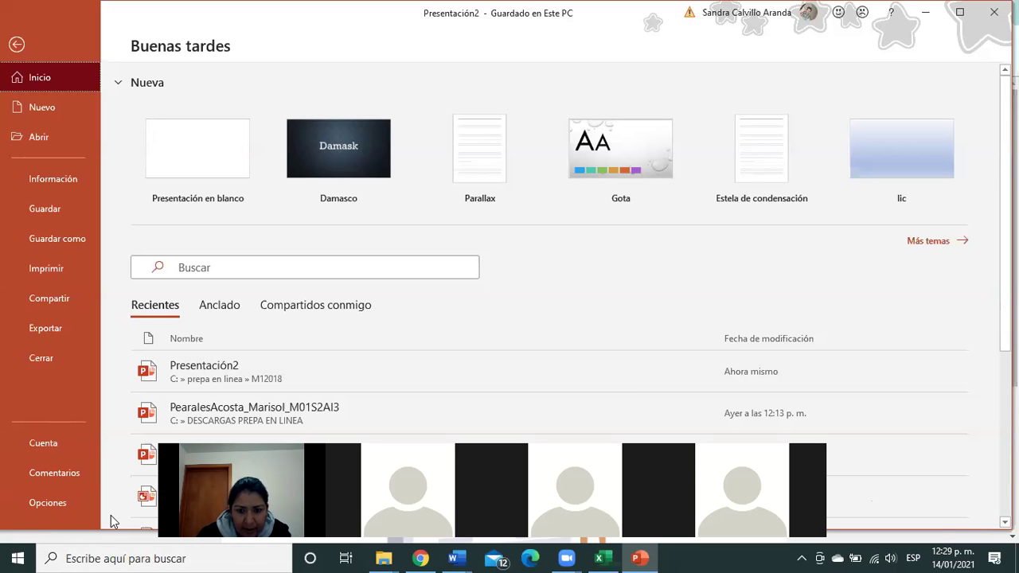
# Switch to Word, view the layout options of the COLUMNAS text box, and select the Excel screenshot
pyautogui.hotkey('alt', 'Tab')
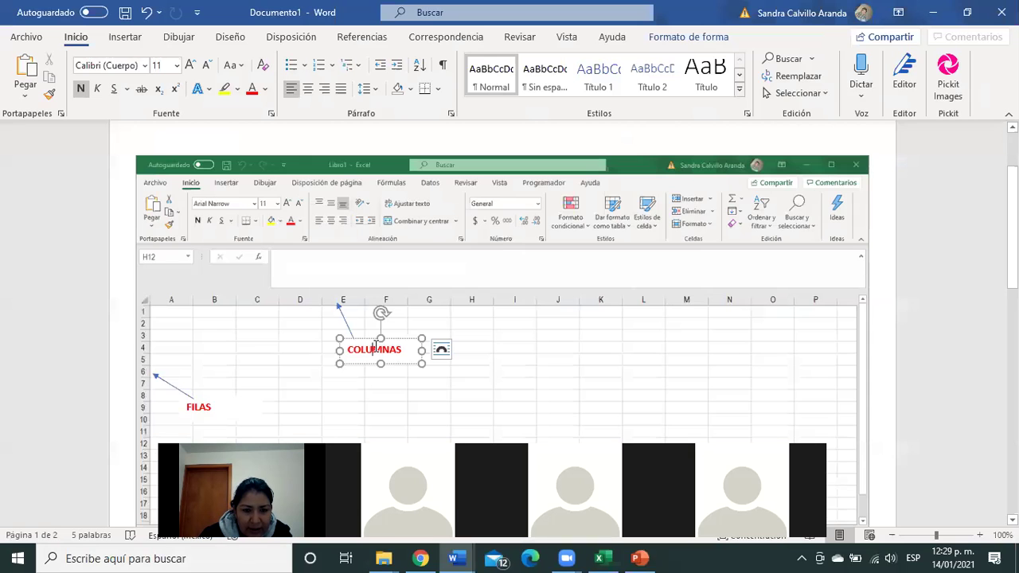
pyautogui.click(440, 353)
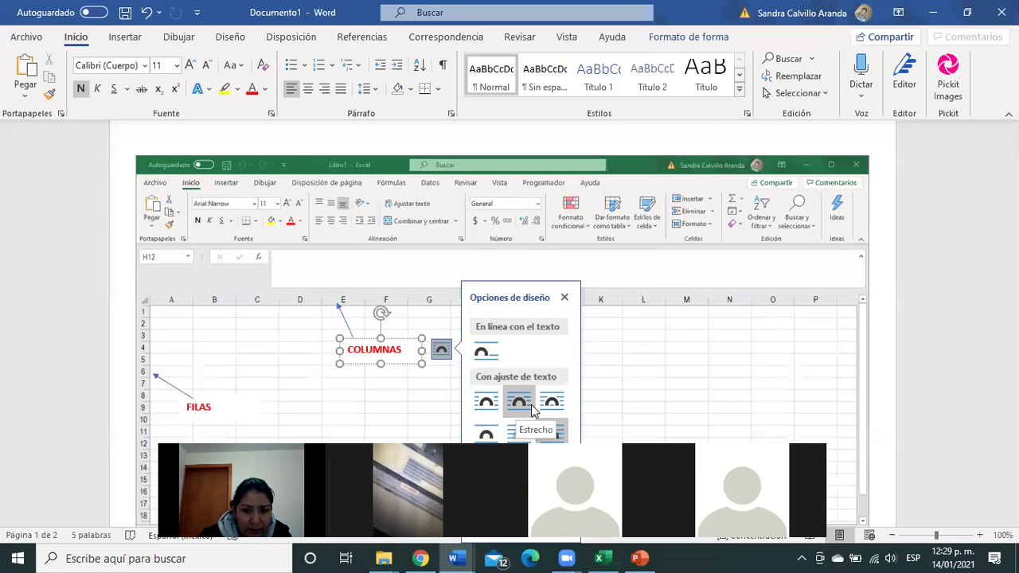
pyautogui.click(561, 301)
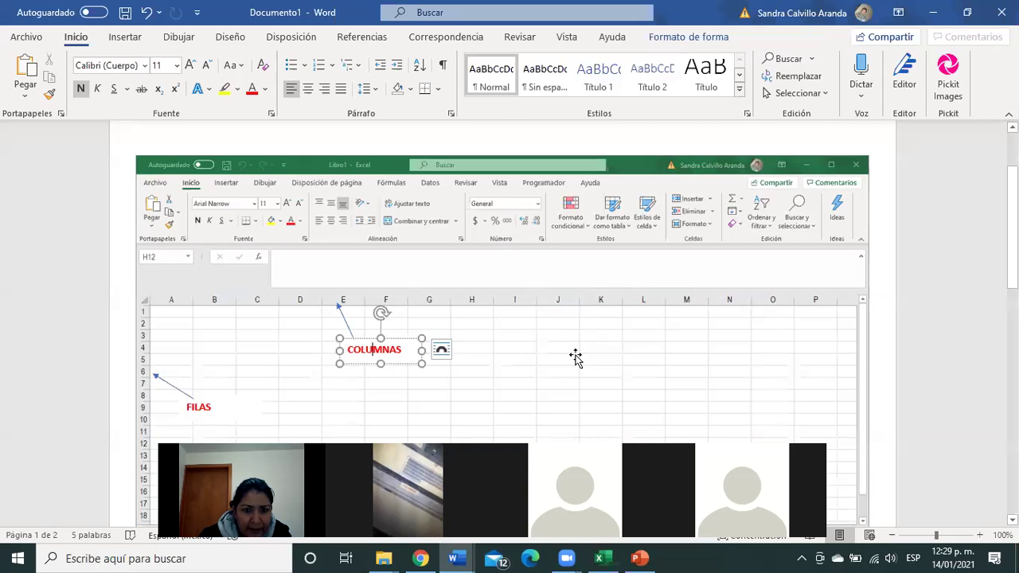
pyautogui.click(570, 366)
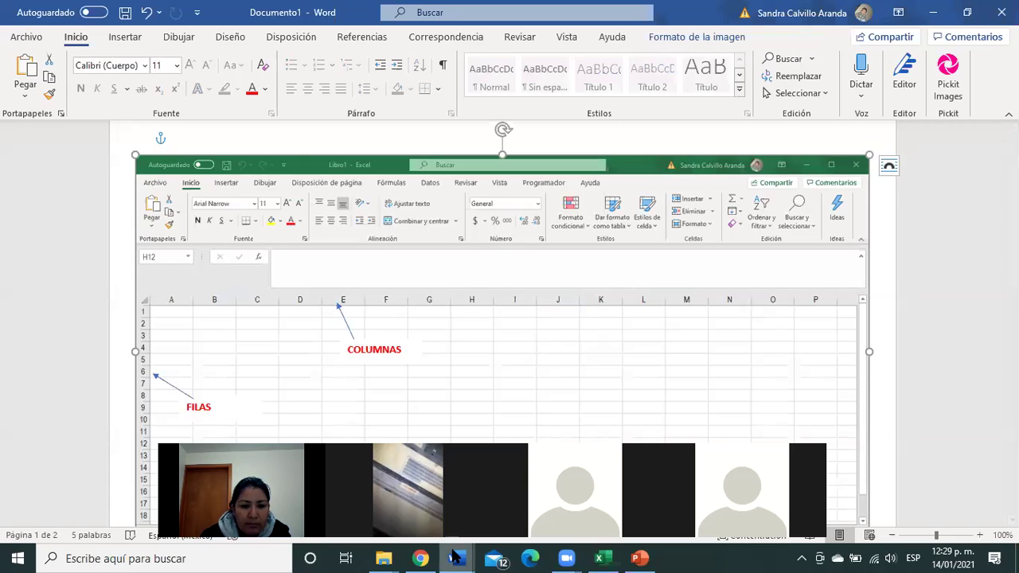
# Show the Zoom page in Chrome briefly, and go back to the Word document
pyautogui.moveTo(420, 558)
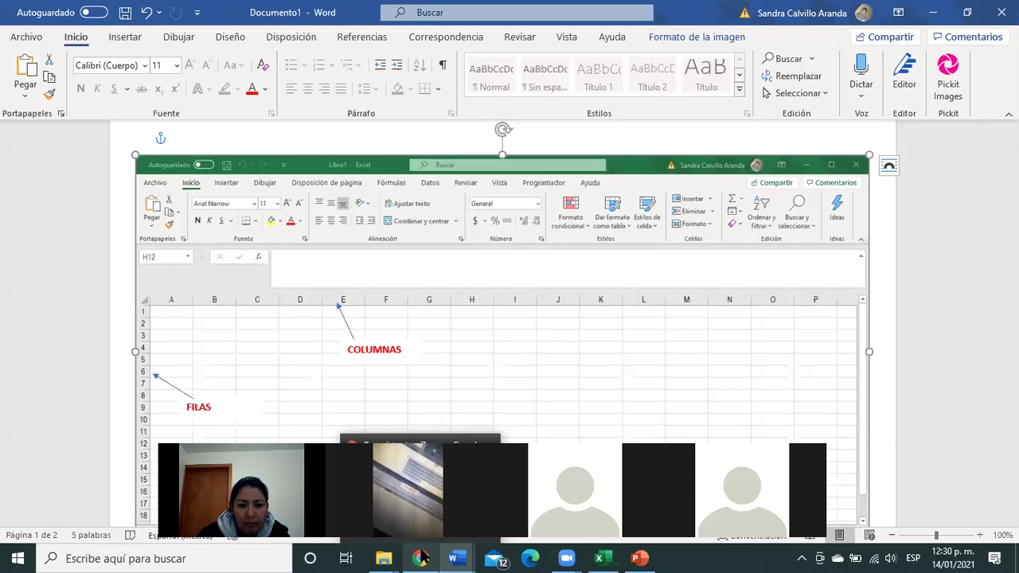
pyautogui.click(422, 558)
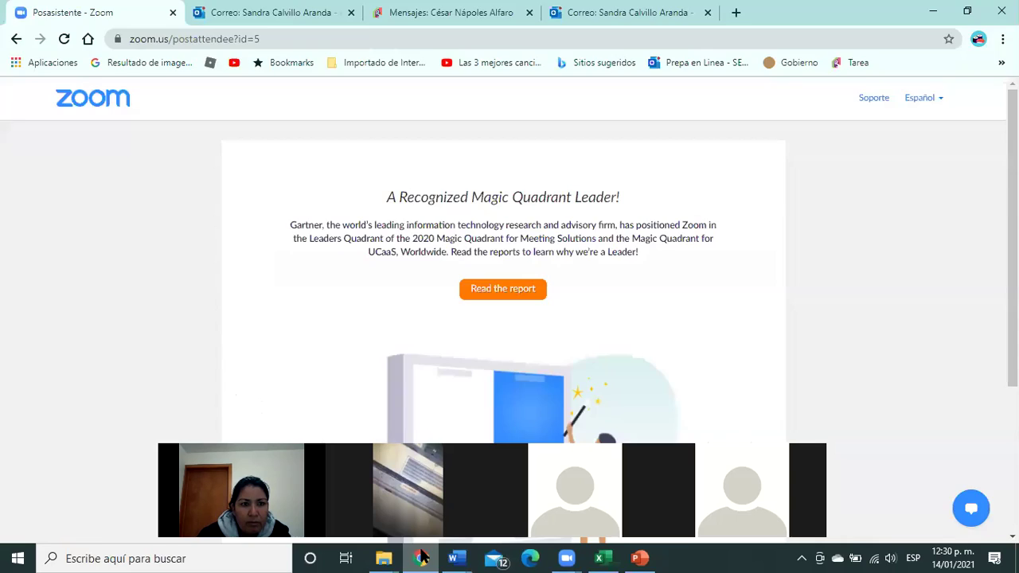
pyautogui.click(423, 558)
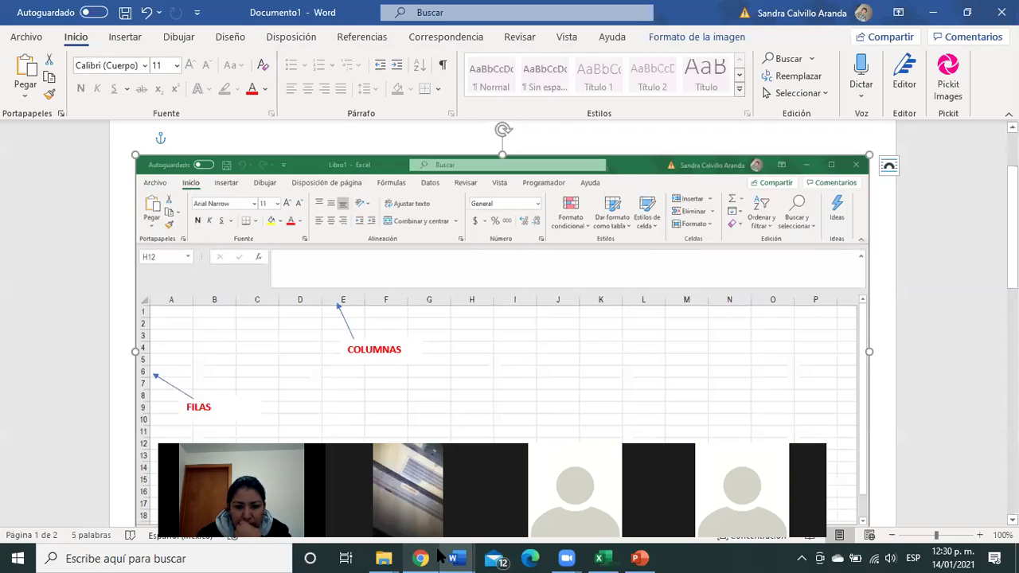
pyautogui.moveTo(450, 558)
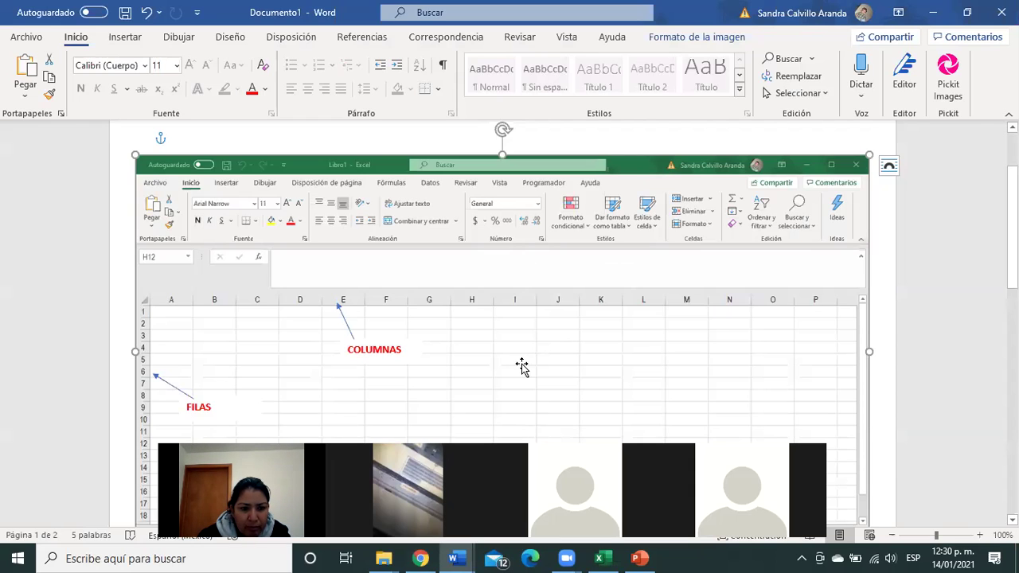
# Switch to PowerPoint and browse the list of recent presentations available to open
pyautogui.hotkey('alt', 'Tab')
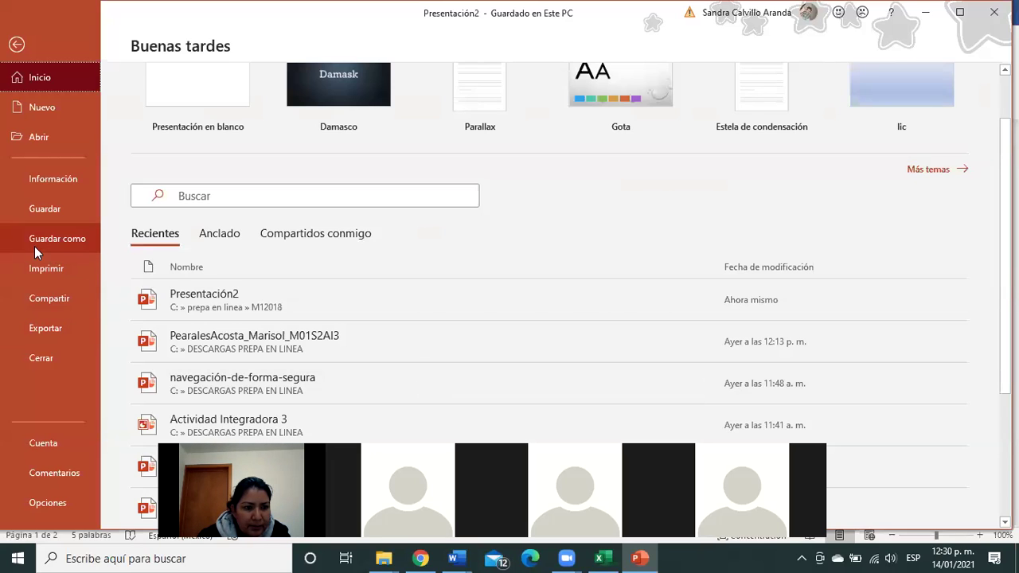
pyautogui.click(72, 134)
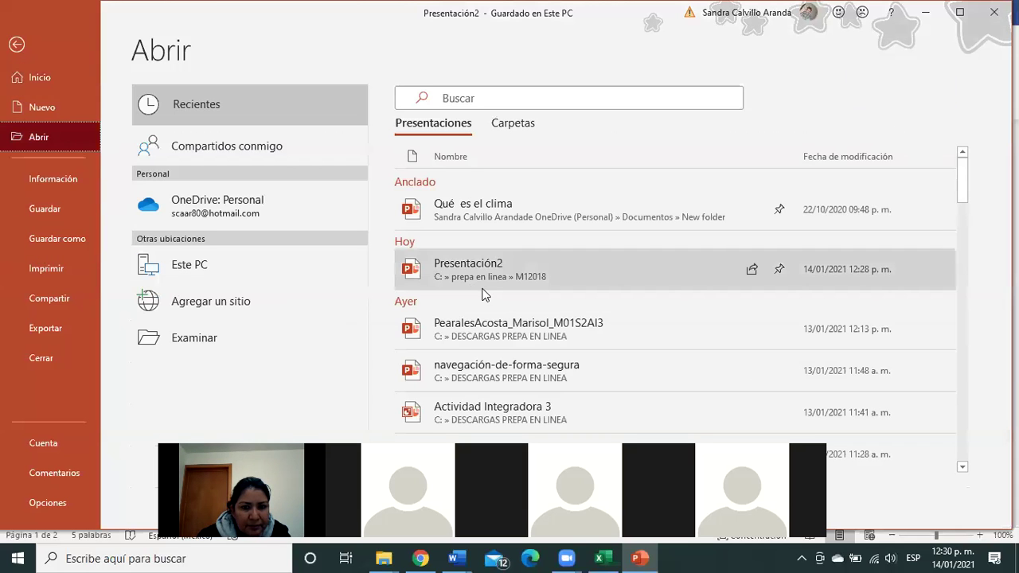
pyautogui.scroll(-1, 553, 322)
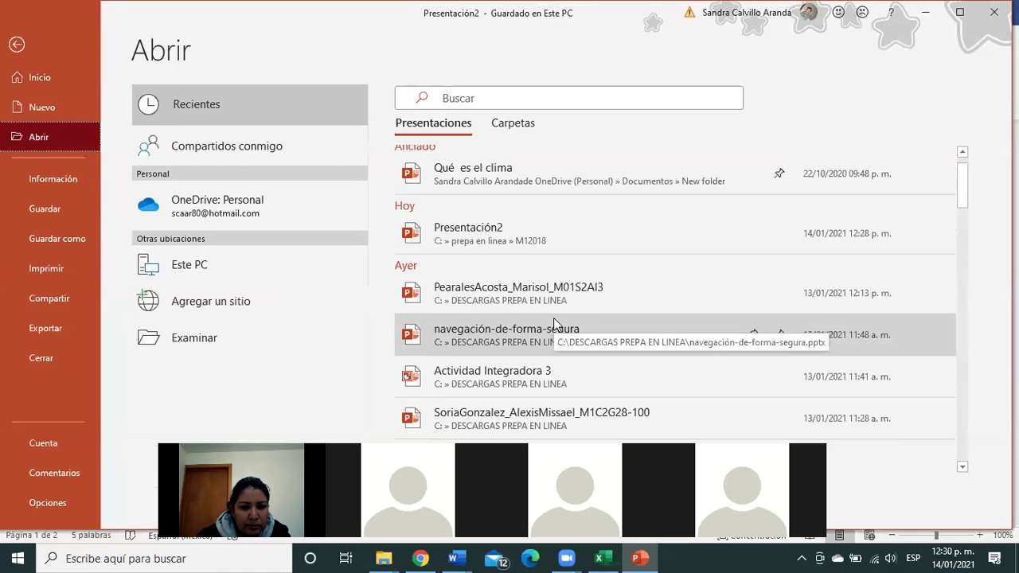
pyautogui.scroll(-2, 553, 318)
pyautogui.scroll(-2, 555, 323)
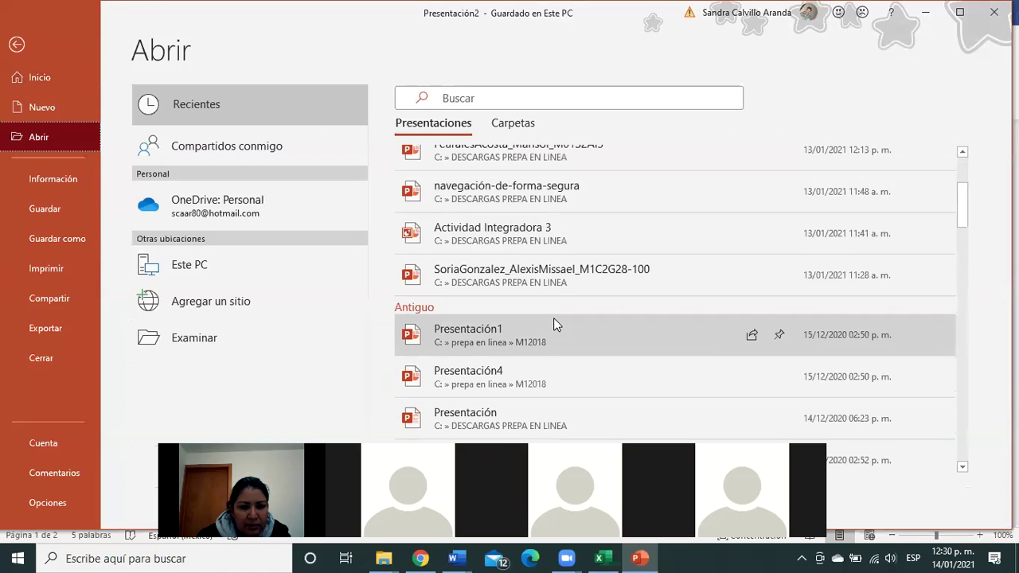
pyautogui.scroll(-10, 553, 318)
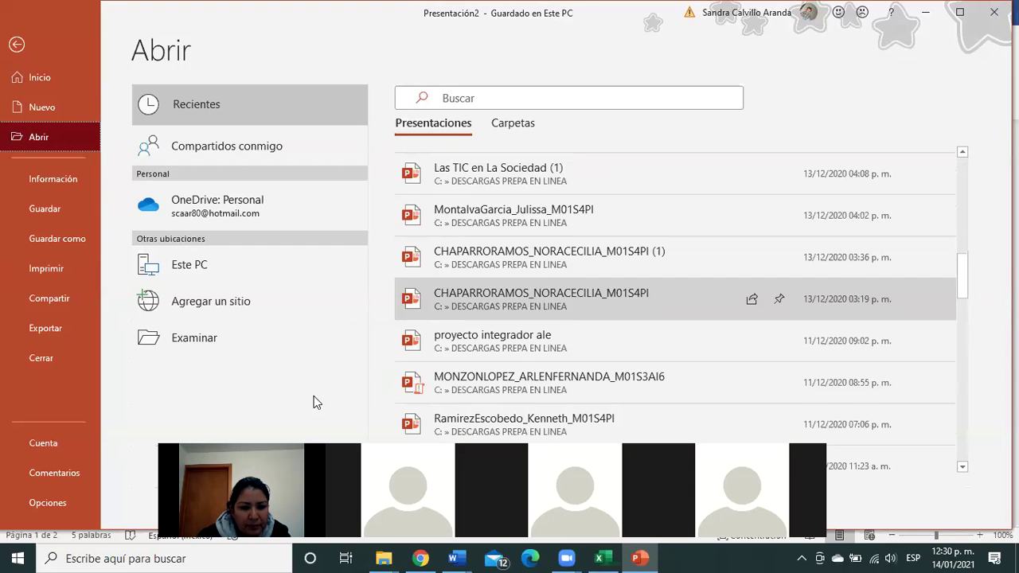
pyautogui.scroll(-10, 466, 434)
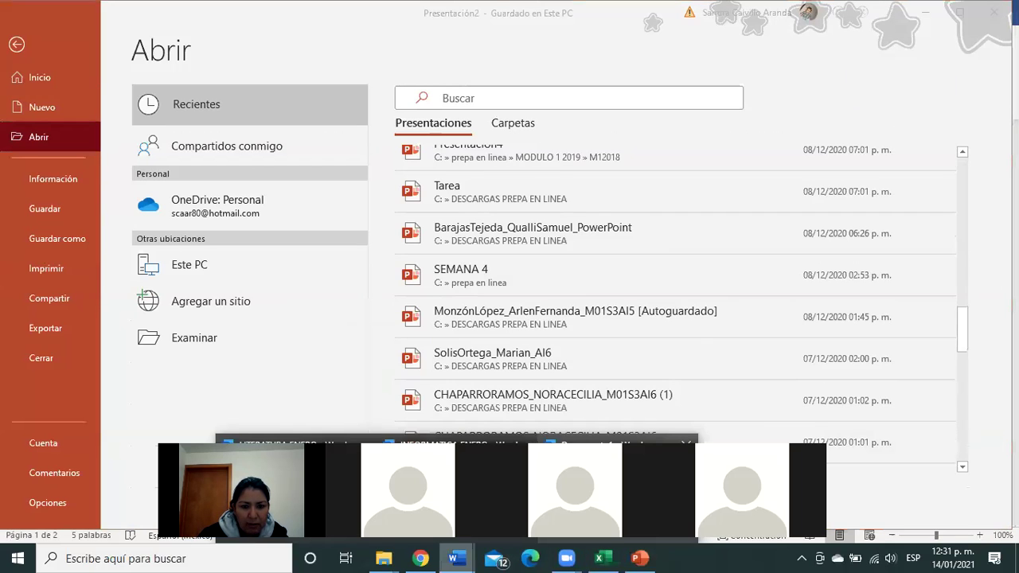
# Return to Documento1 in Word and move the COLUMNAS text box slightly right and down, just below the tail of its arrow
pyautogui.click(605, 477)
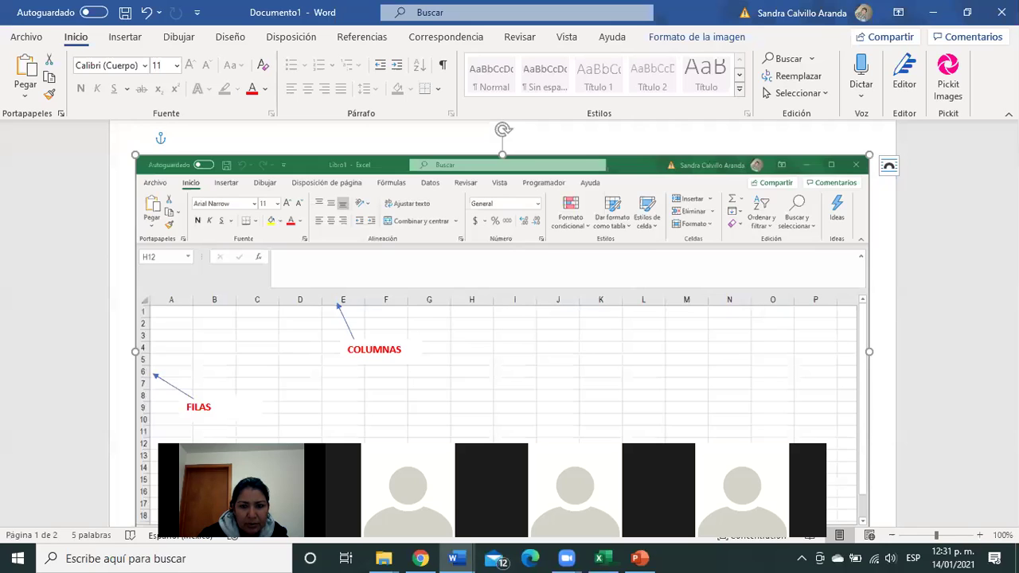
pyautogui.click(373, 348)
pyautogui.click(365, 402)
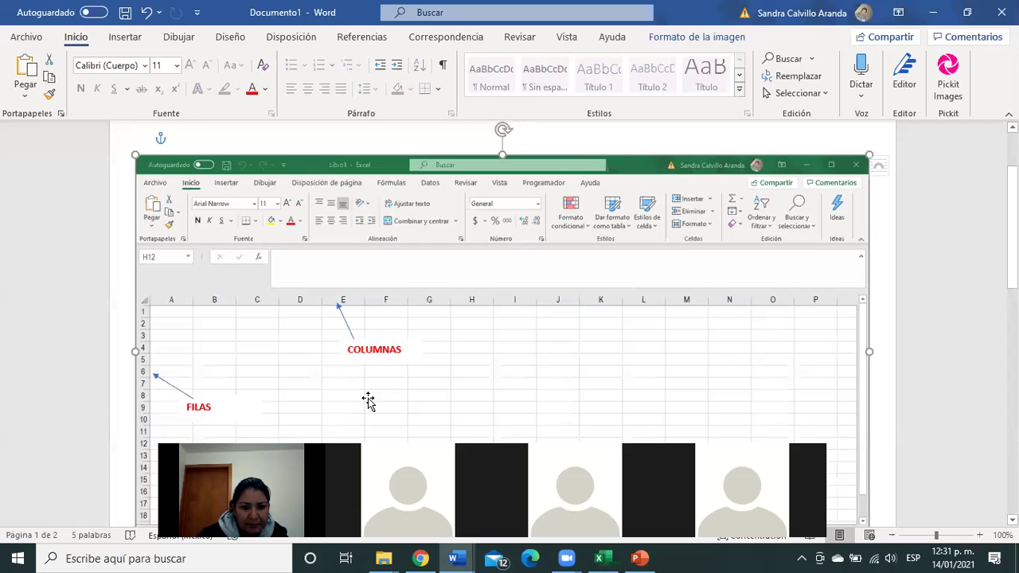
pyautogui.click(371, 344)
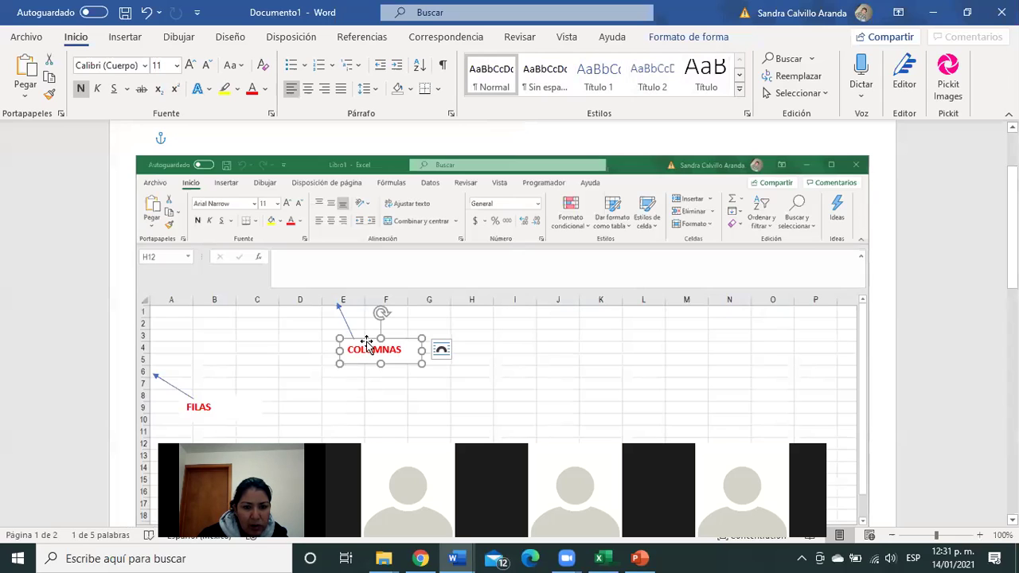
pyautogui.moveTo(366, 341)
pyautogui.mouseDown()
pyautogui.moveTo(424, 350)
pyautogui.moveTo(477, 377)
pyautogui.moveTo(405, 392)
pyautogui.moveTo(361, 358)
pyautogui.moveTo(433, 337)
pyautogui.moveTo(541, 390)
pyautogui.moveTo(641, 358)
pyautogui.moveTo(546, 382)
pyautogui.moveTo(368, 357)
pyautogui.moveTo(380, 343)
pyautogui.mouseUp()
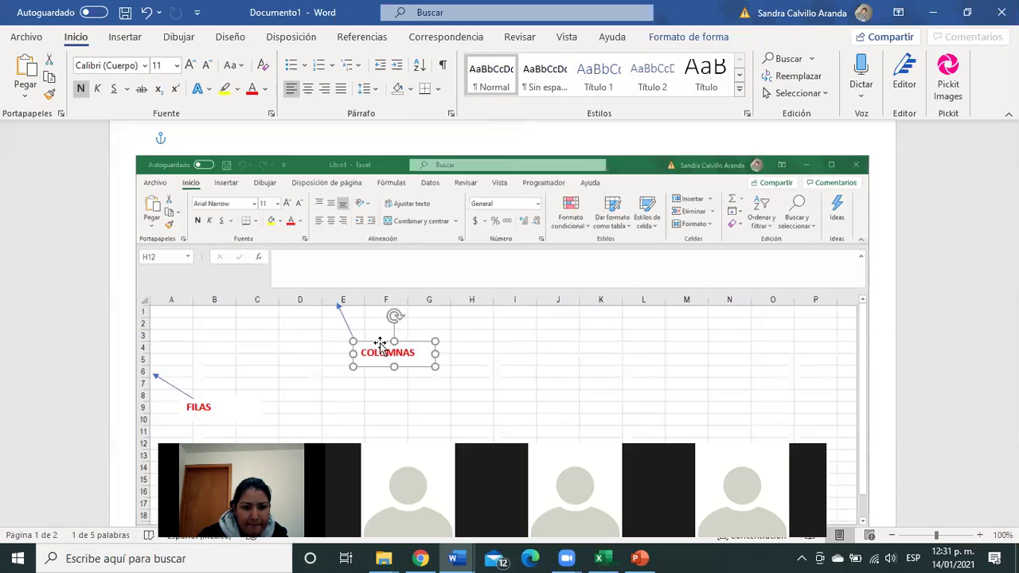
pyautogui.click(589, 377)
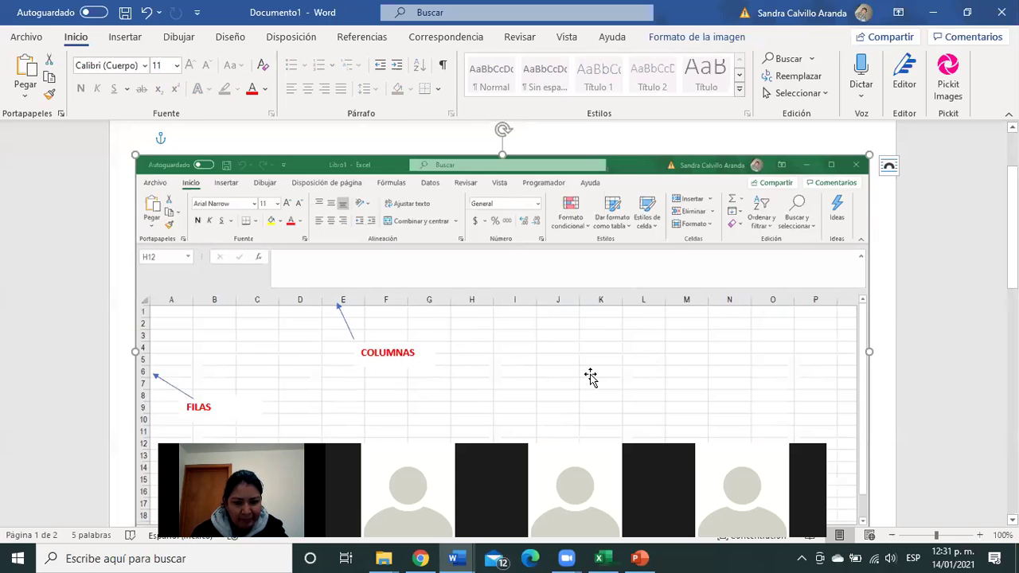
# Return to PowerPoint, check the UnsavedFiles folder for unsaved presentations to recover, and cancel without opening a file
pyautogui.click(637, 558)
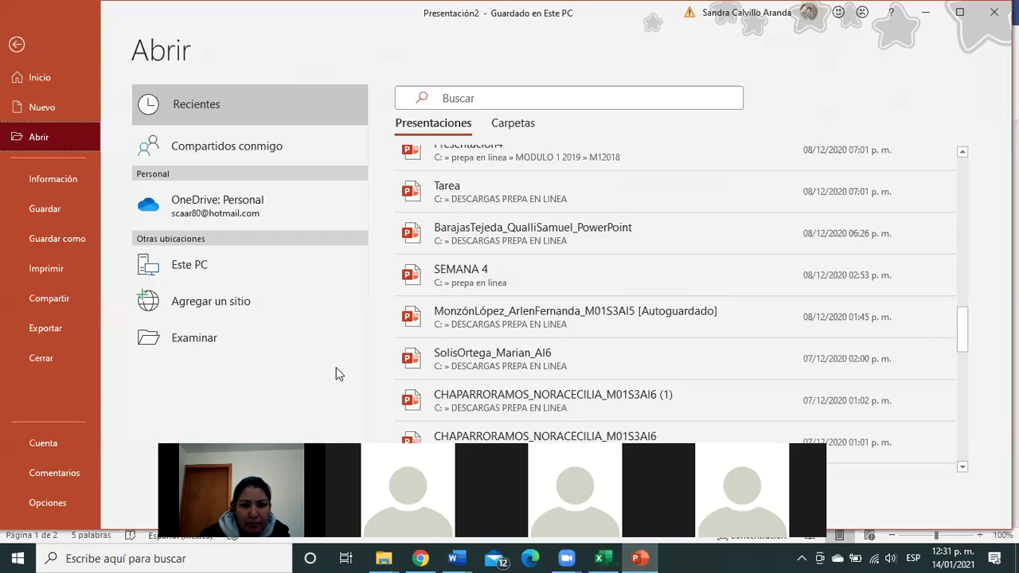
pyautogui.scroll(-2, 519, 335)
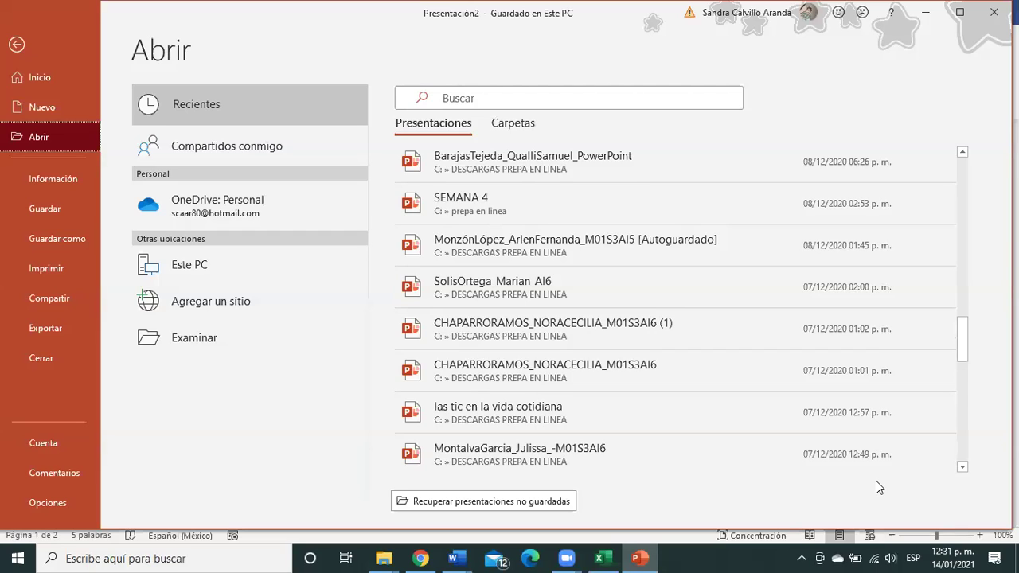
pyautogui.click(488, 501)
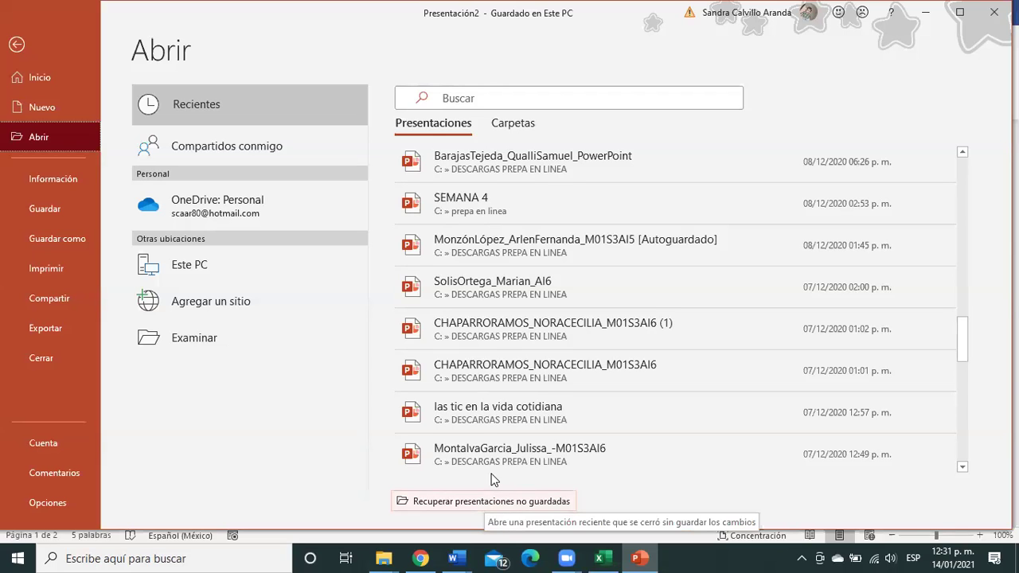
pyautogui.click(458, 500)
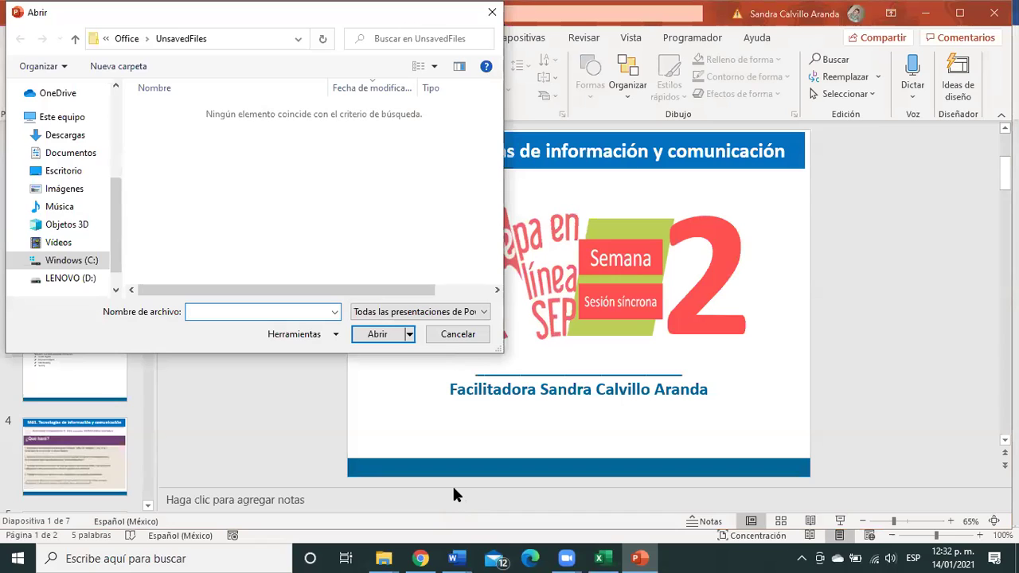
pyautogui.click(450, 337)
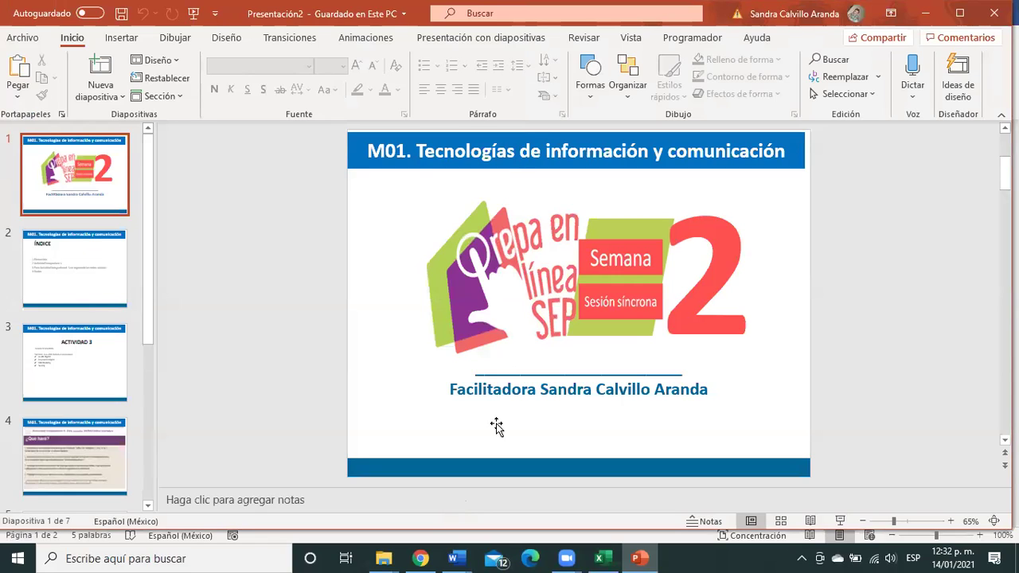
# Launch Word from the Windows search, and minimize its new window to show PowerPoint's start page
pyautogui.click(262, 556)
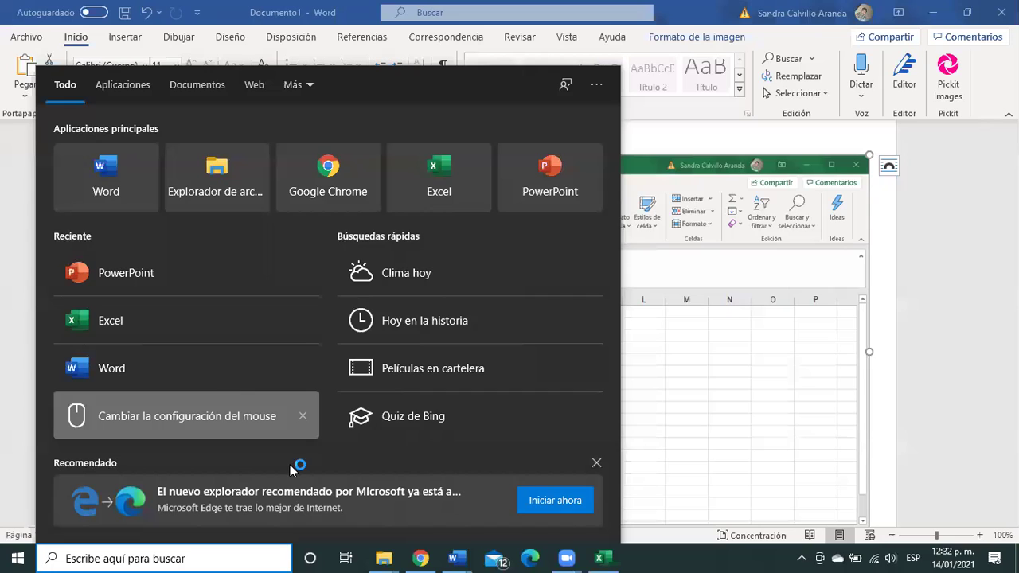
pyautogui.click(112, 368)
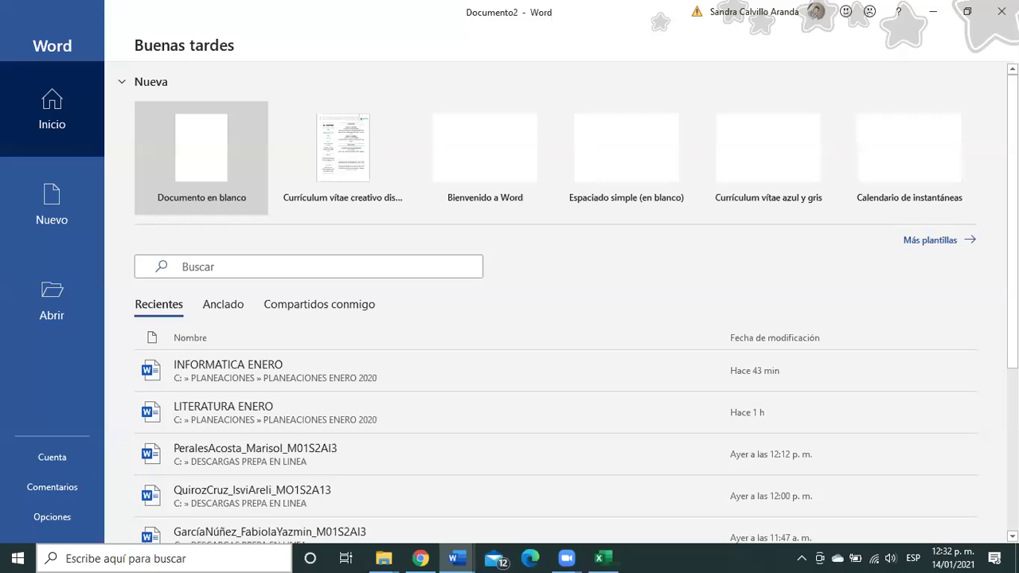
pyautogui.click(932, 12)
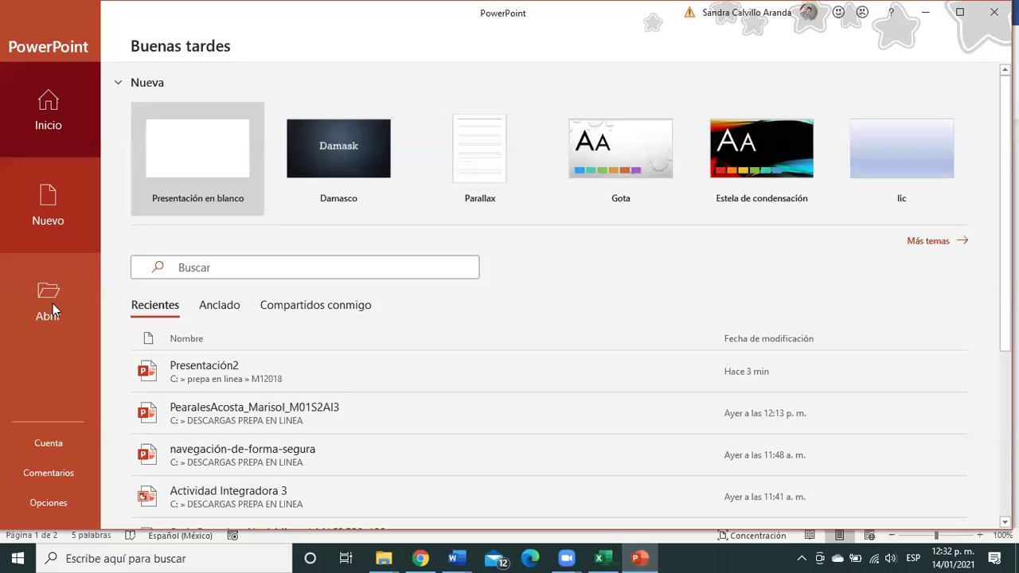
# Browse the personal OneDrive folders from PowerPoint's Open page, and choose the Presentación file
pyautogui.click(51, 304)
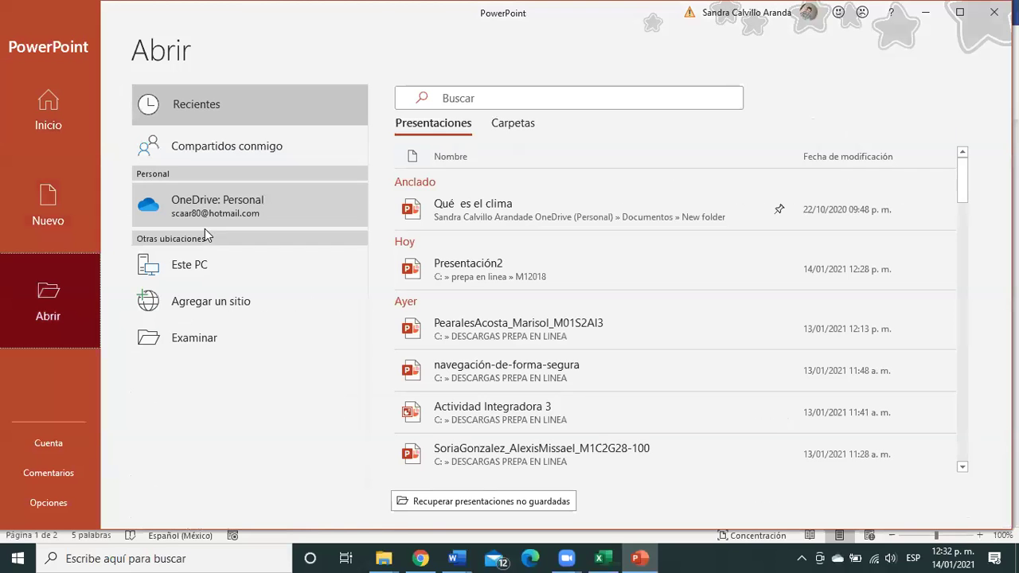
pyautogui.click(205, 226)
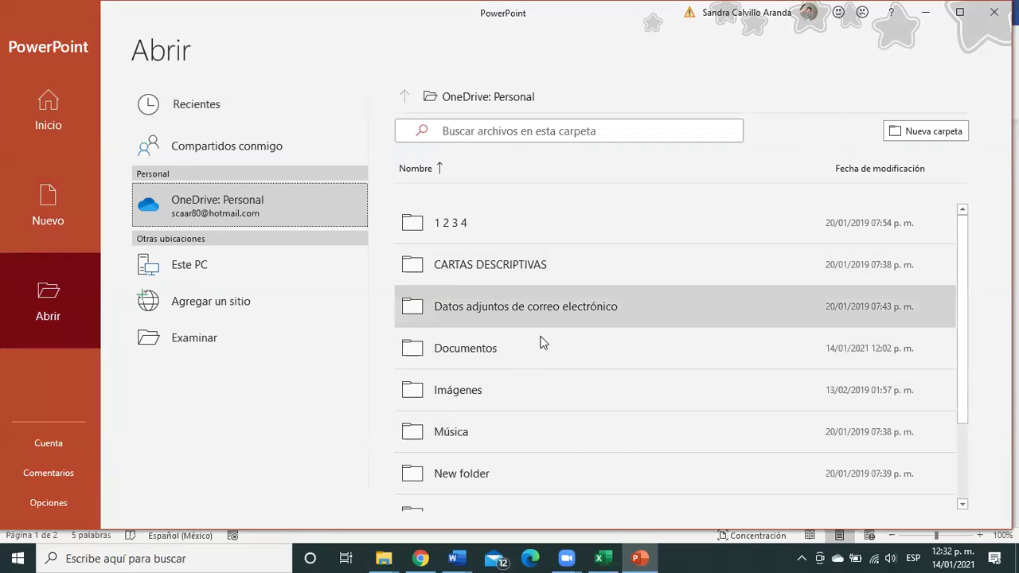
pyautogui.scroll(-3, 539, 374)
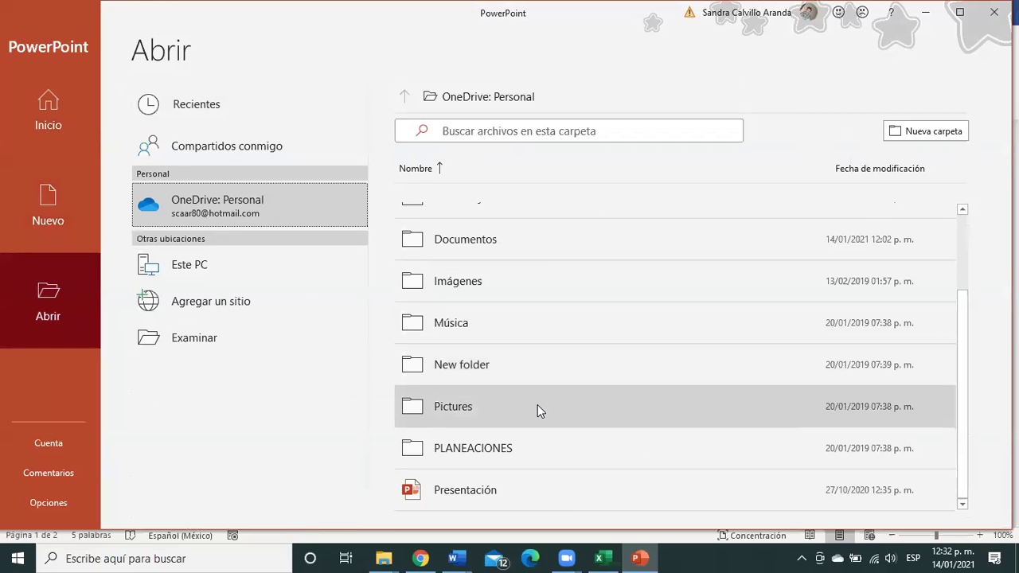
pyautogui.click(468, 482)
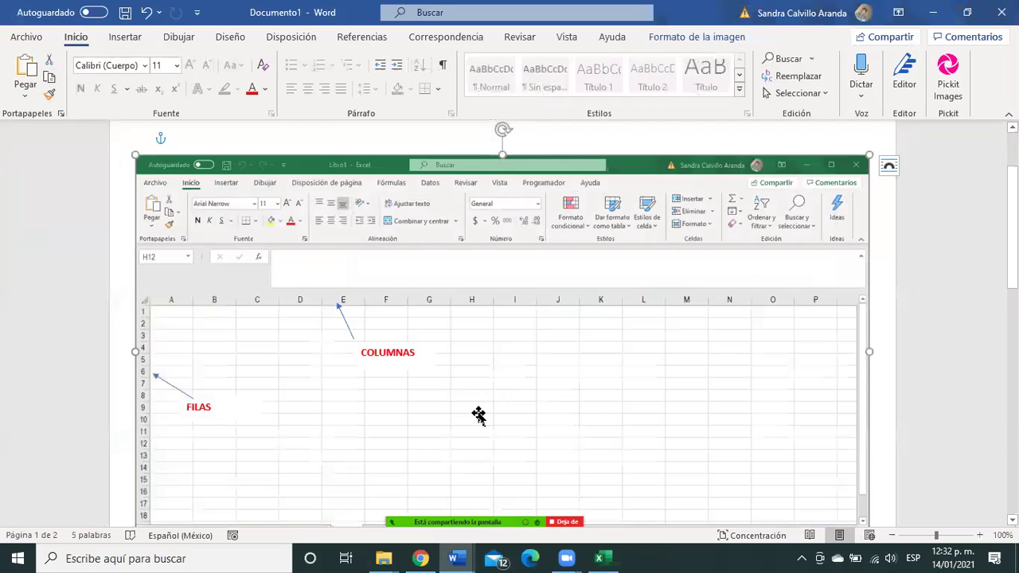
# Place the text cursor after the word COLUMNAS in its text box in the Word document
pyautogui.press('Tab')
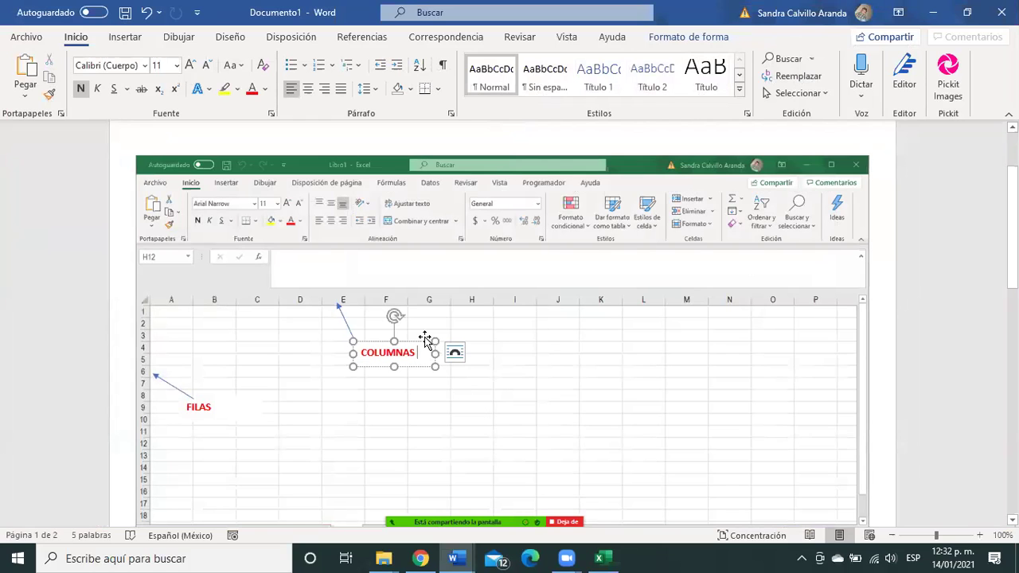